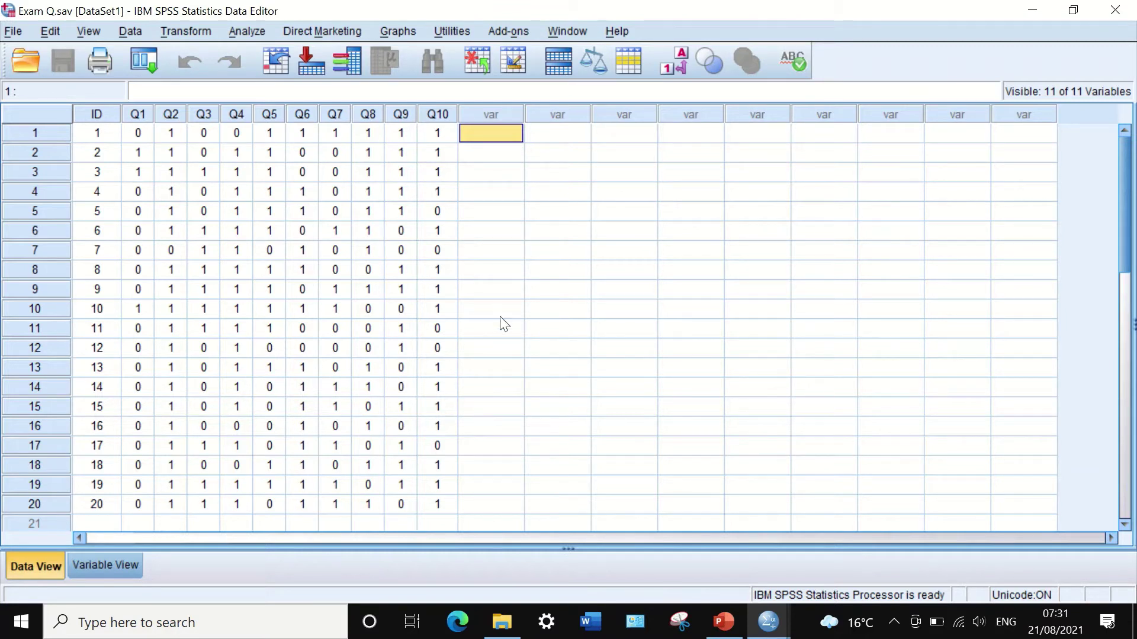
Start computing a new variable with Addedvariables as the target variable name.
click(185, 33)
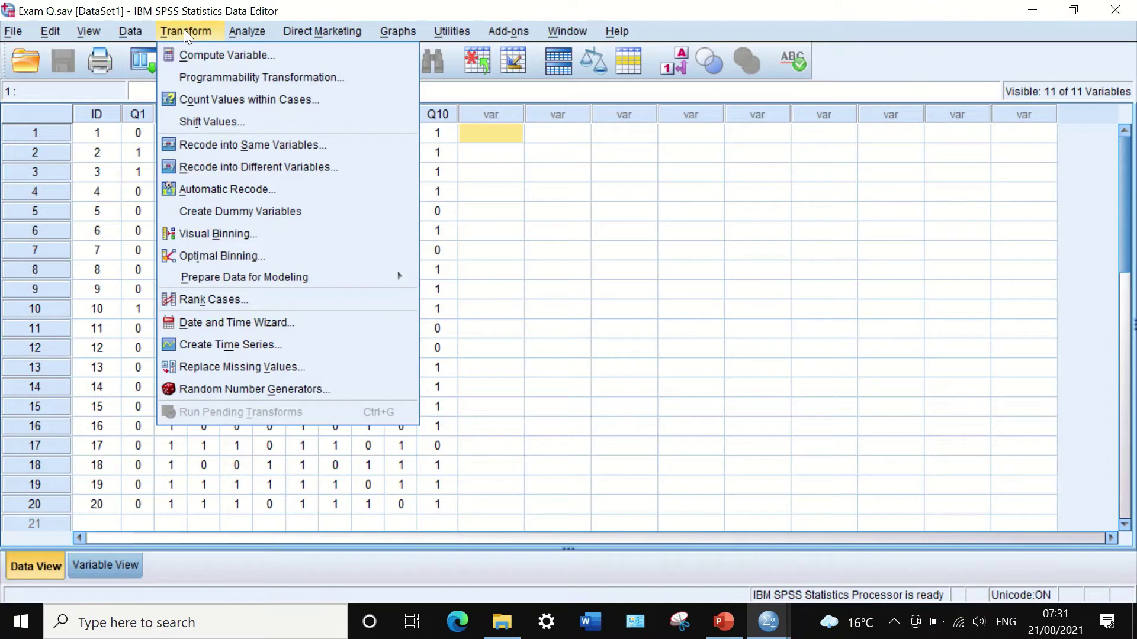
click(197, 62)
drag(507, 90, 800, 64)
click(639, 106)
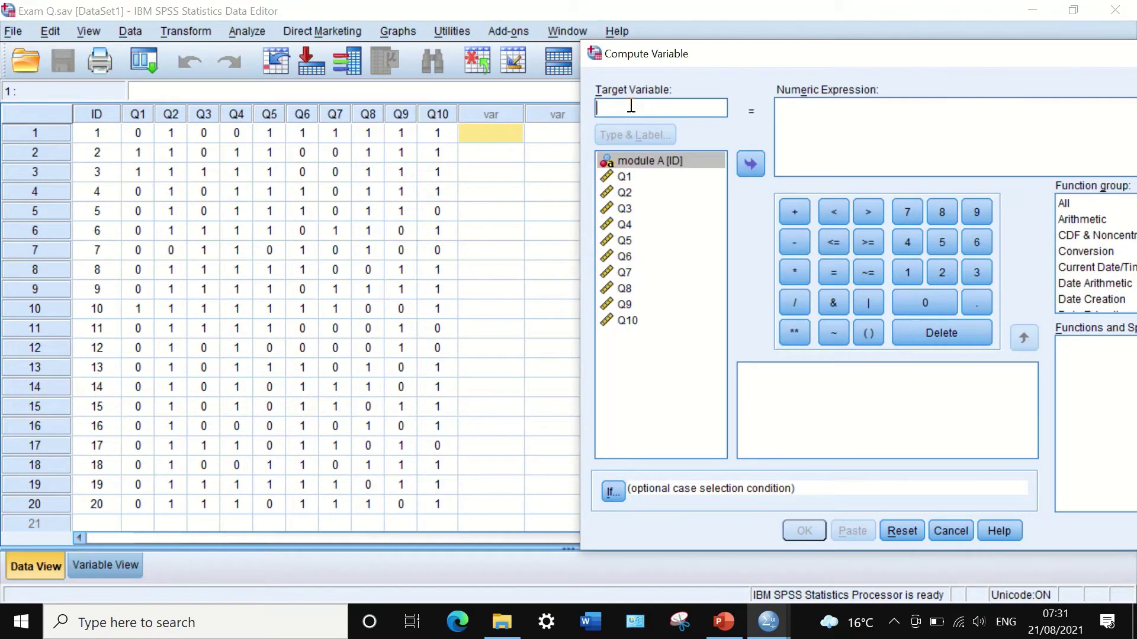
text(Added)
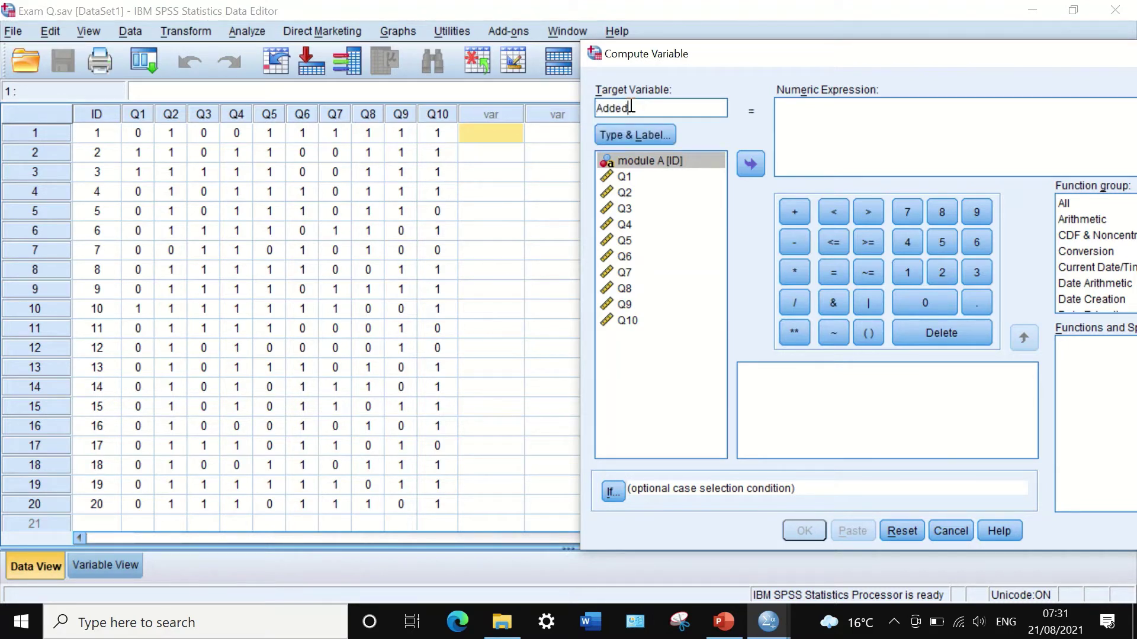
text(Variables)
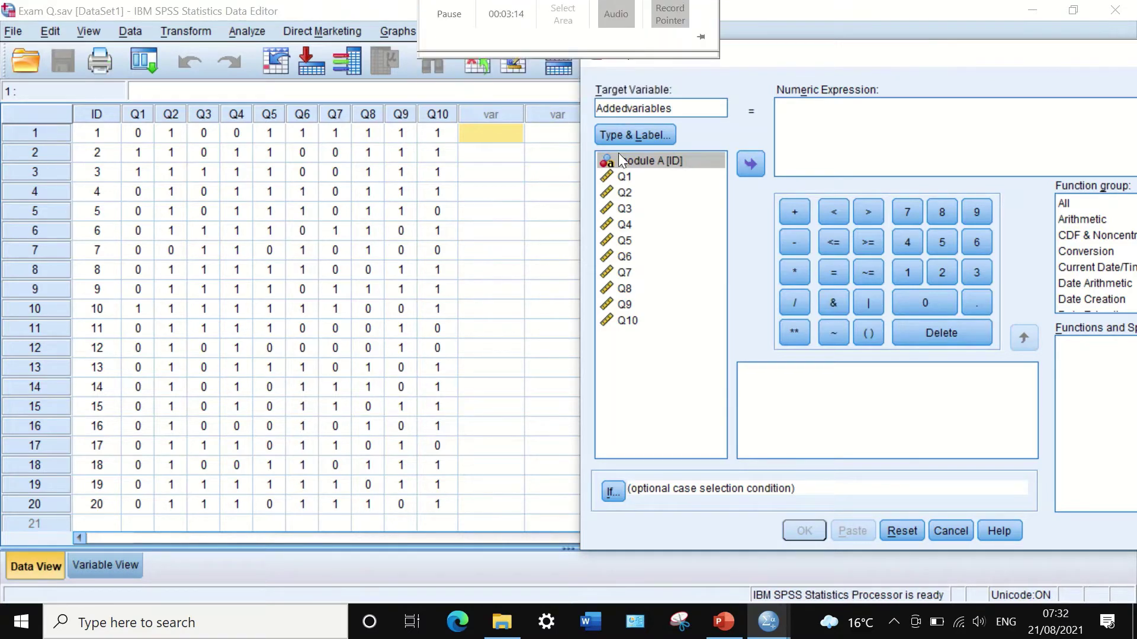
drag(933, 59, 721, 59)
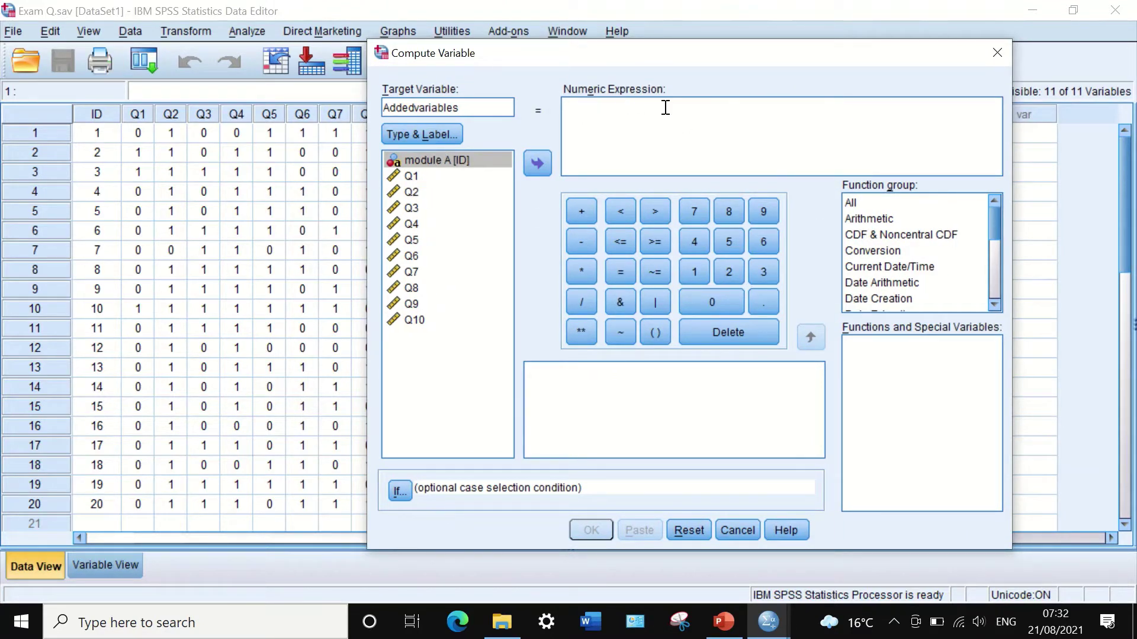
Build the numeric expression as the sum Q1 + Q2 + Q3 + Q4.
click(408, 177)
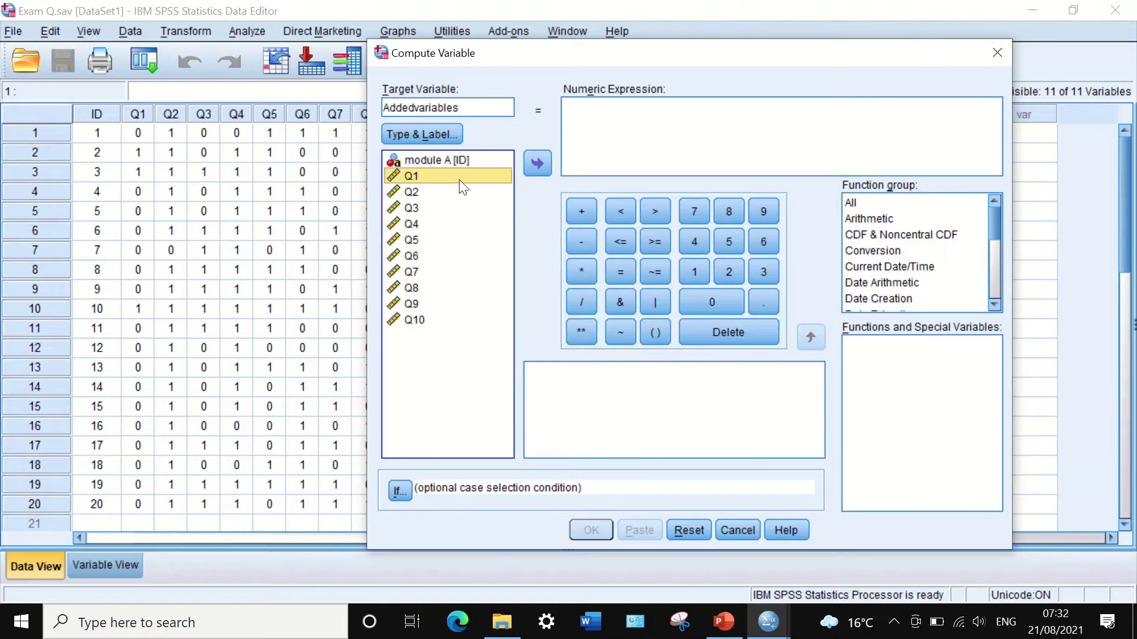
click(531, 160)
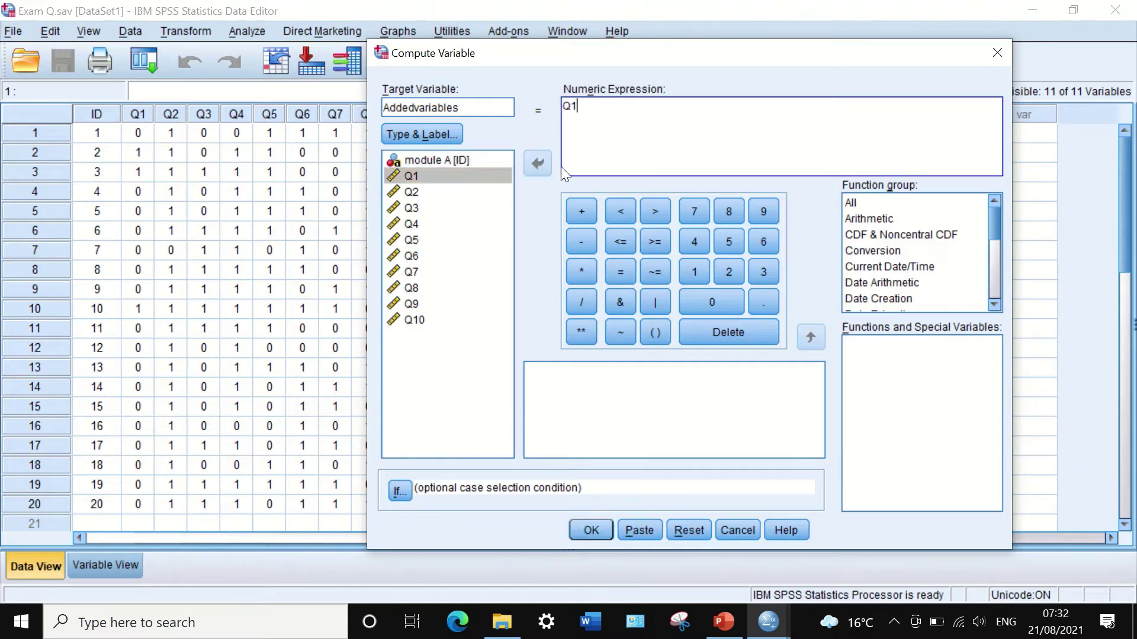
click(582, 213)
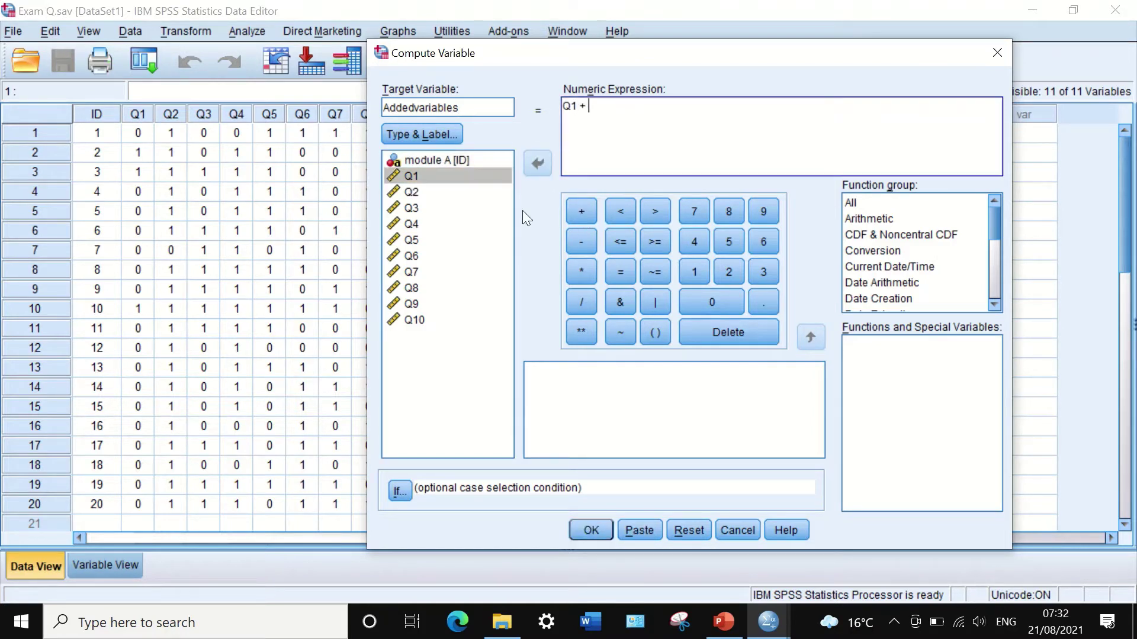
click(411, 192)
click(529, 161)
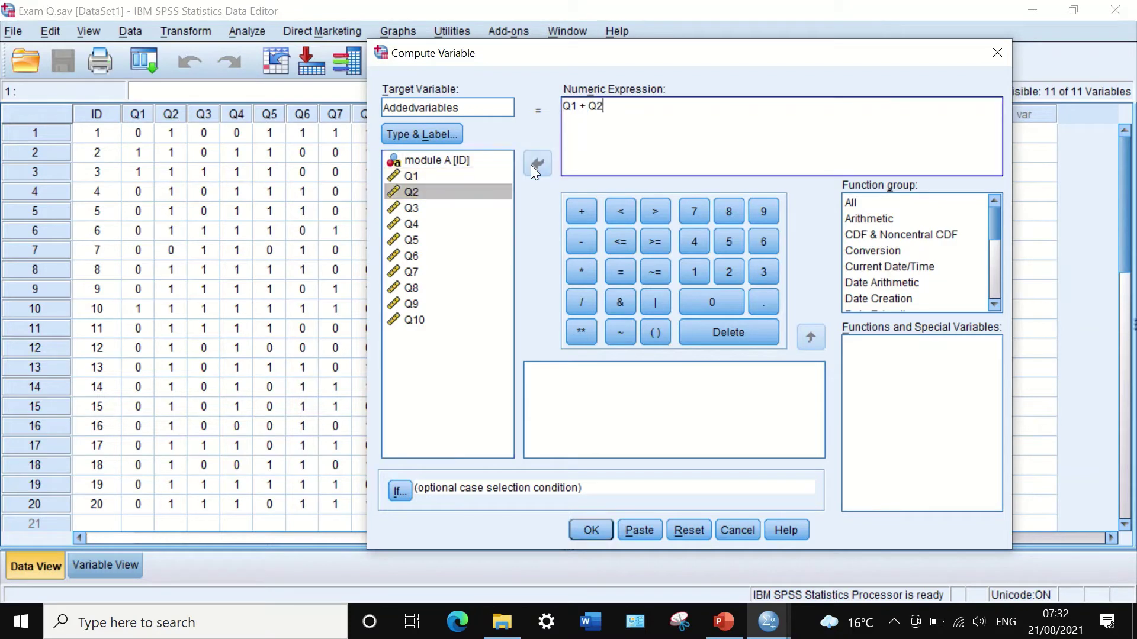
click(582, 211)
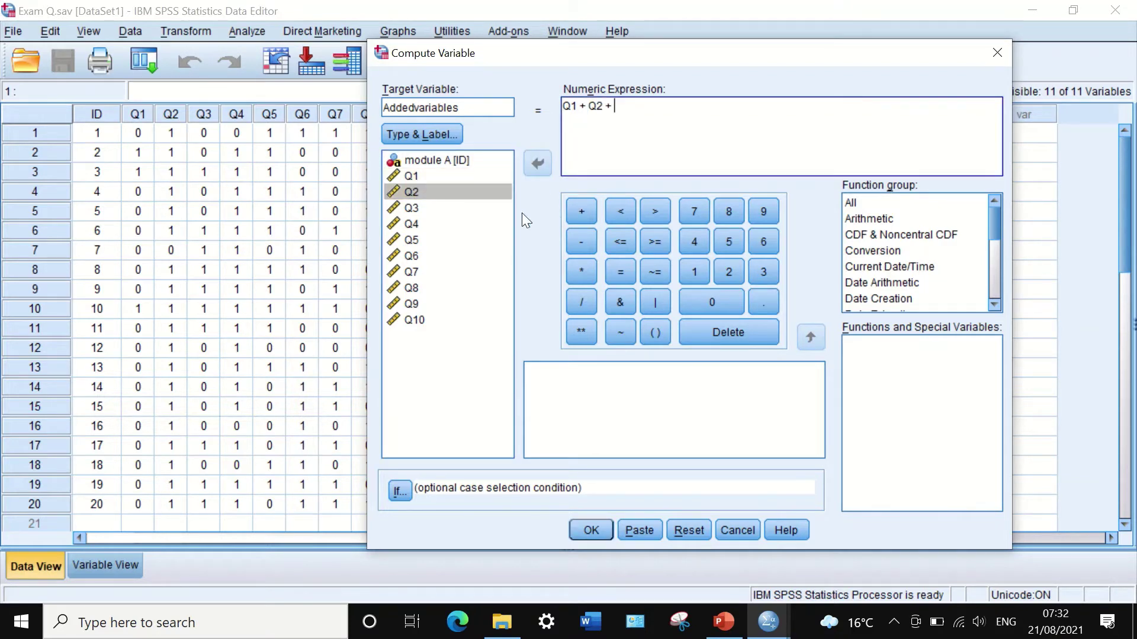
click(405, 208)
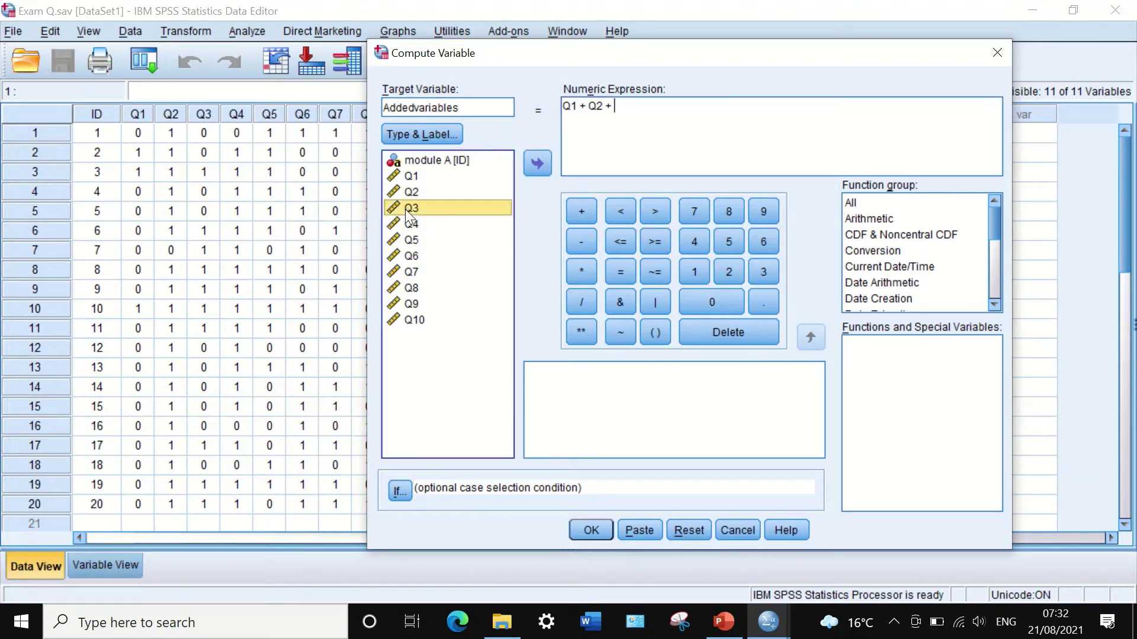
click(536, 164)
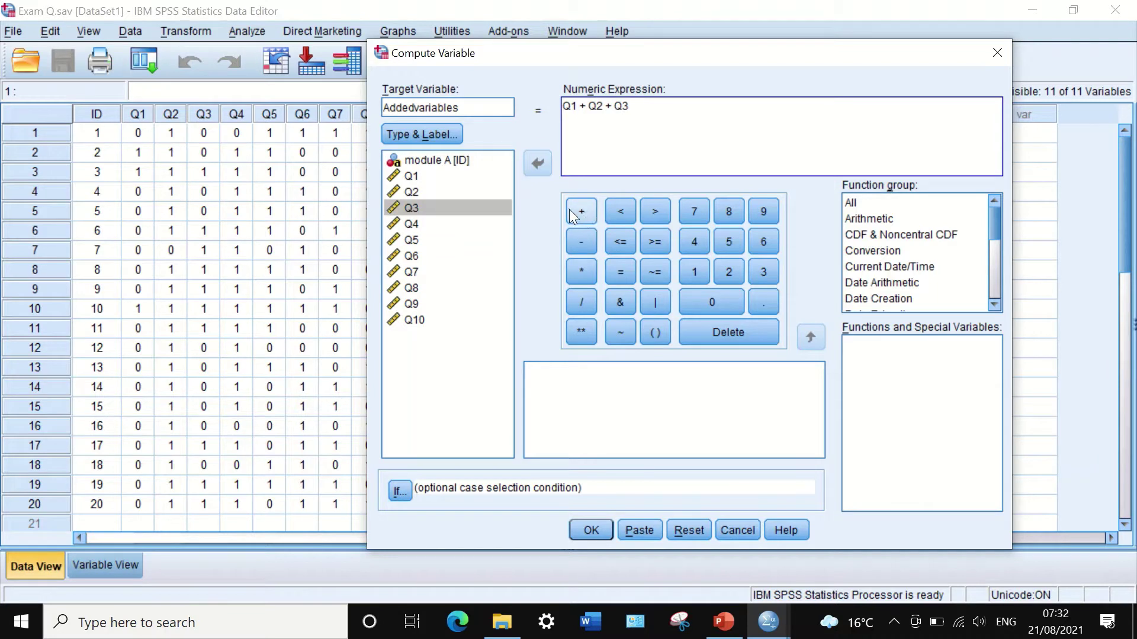
click(569, 208)
click(536, 164)
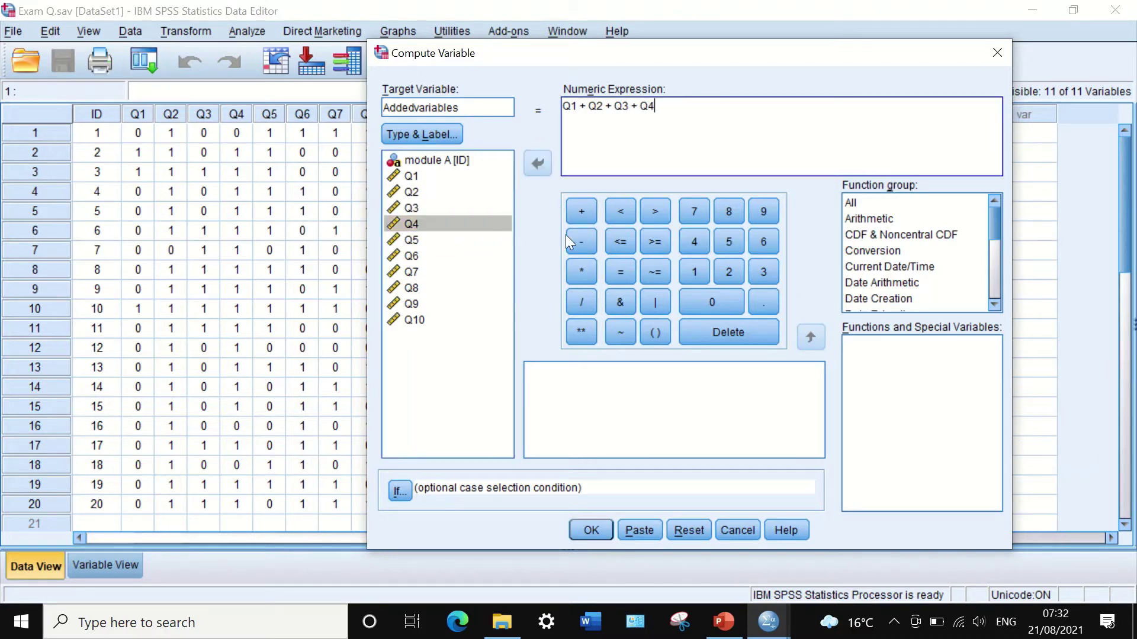
Extend the sum in the numeric expression with Q5 and Q6.
click(579, 209)
click(413, 240)
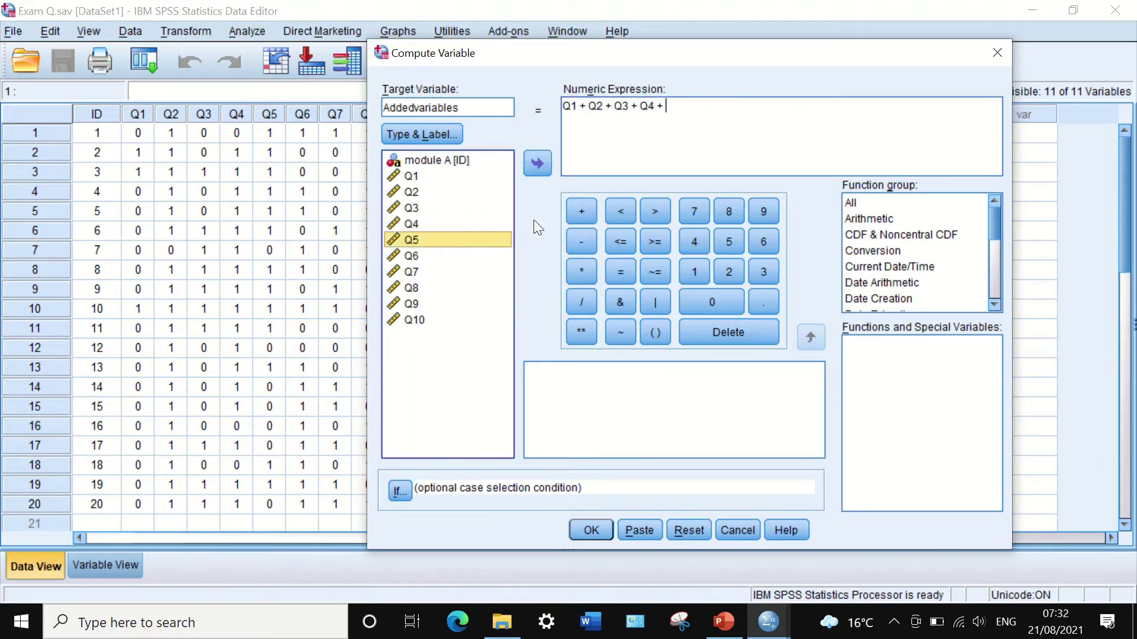
click(577, 210)
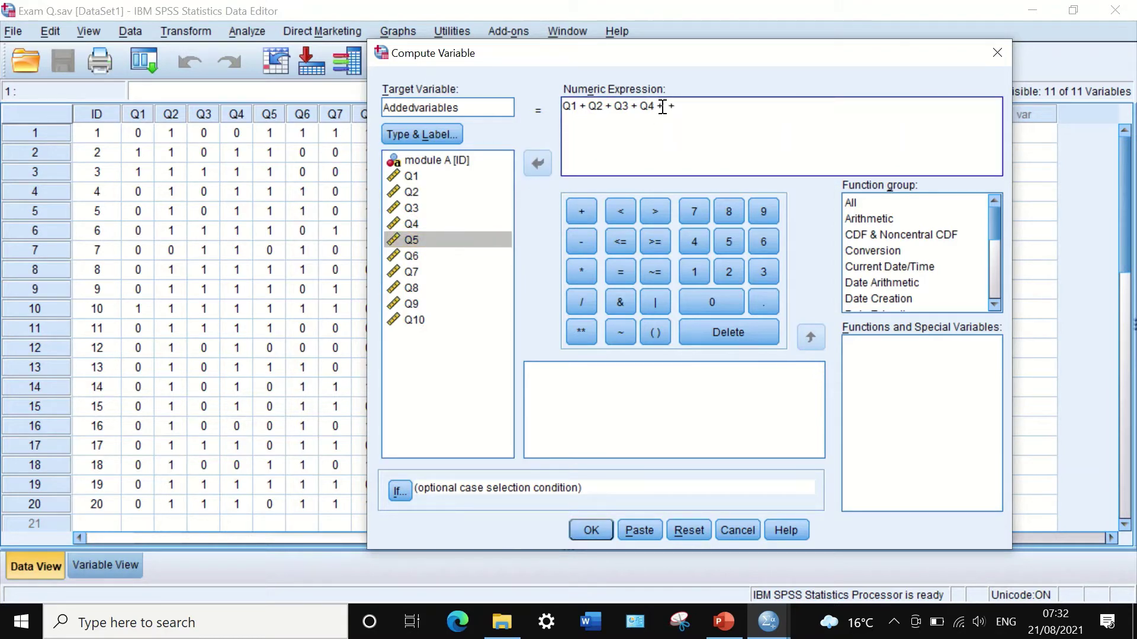
double_click(418, 240)
click(408, 256)
click(536, 164)
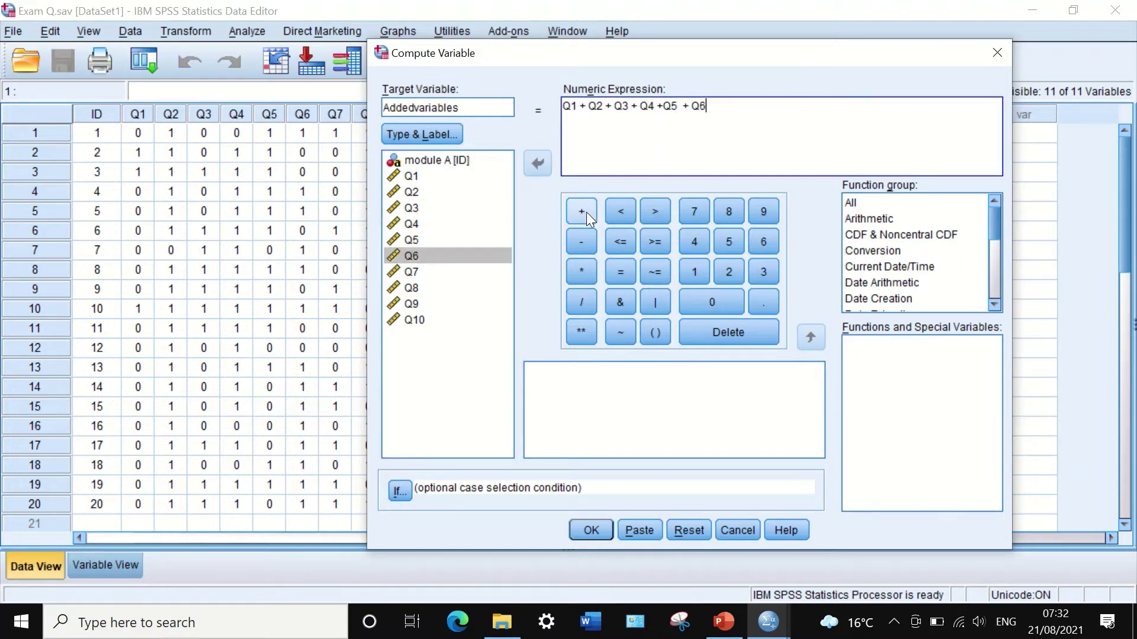
Add Q7, Q8 and Q9 to the sum in the numeric expression, ending it with a plus sign.
click(581, 211)
click(411, 271)
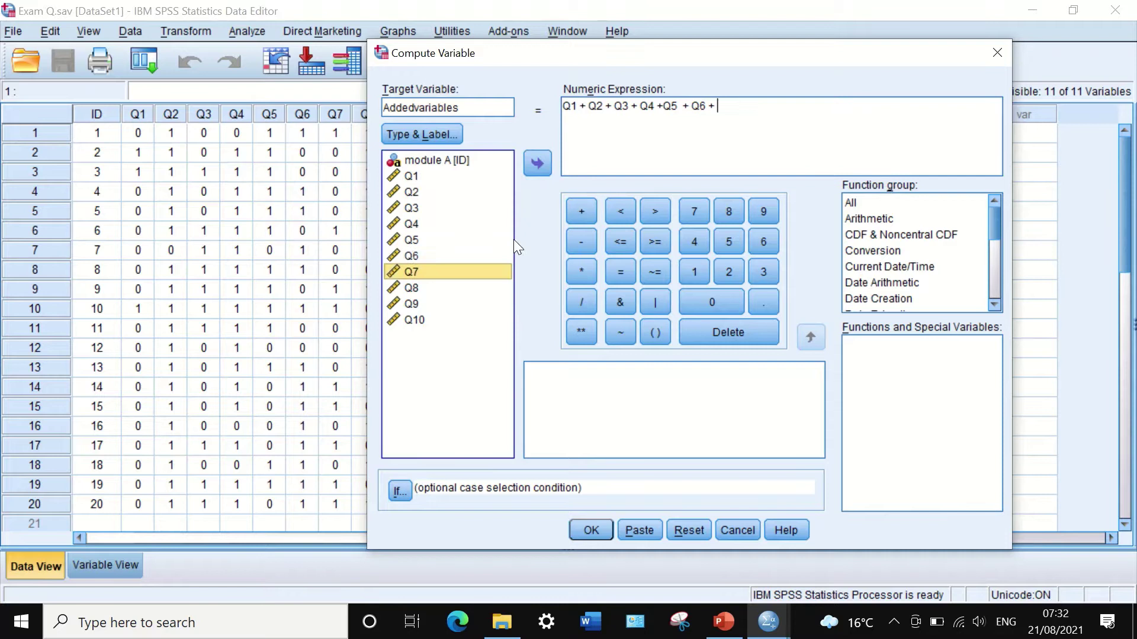
click(580, 211)
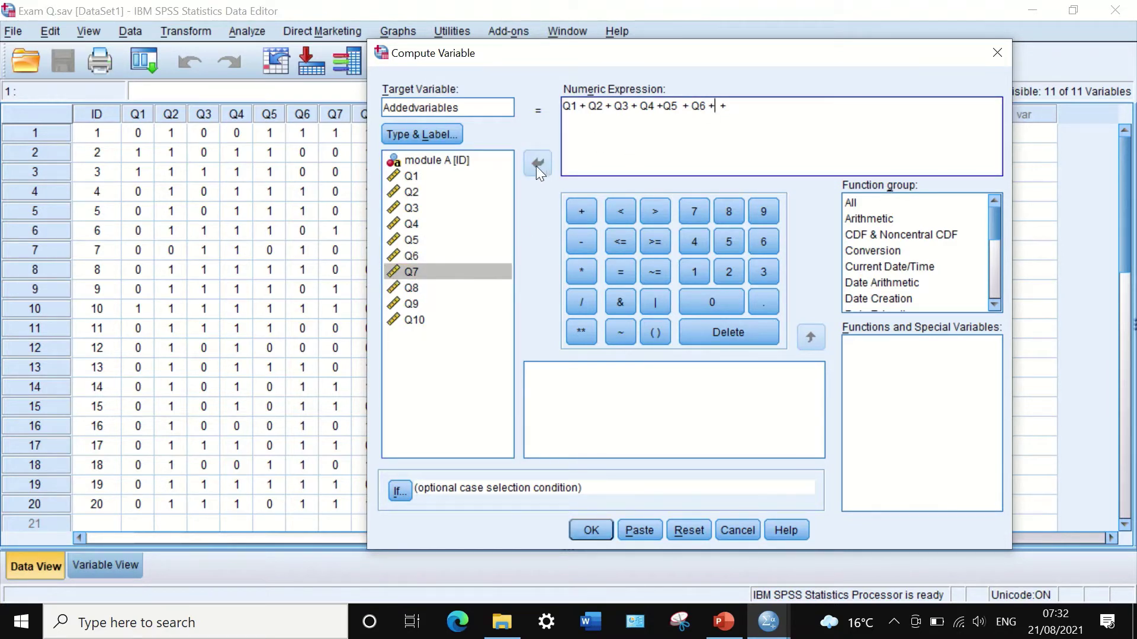
double_click(423, 270)
click(537, 162)
click(580, 212)
click(418, 303)
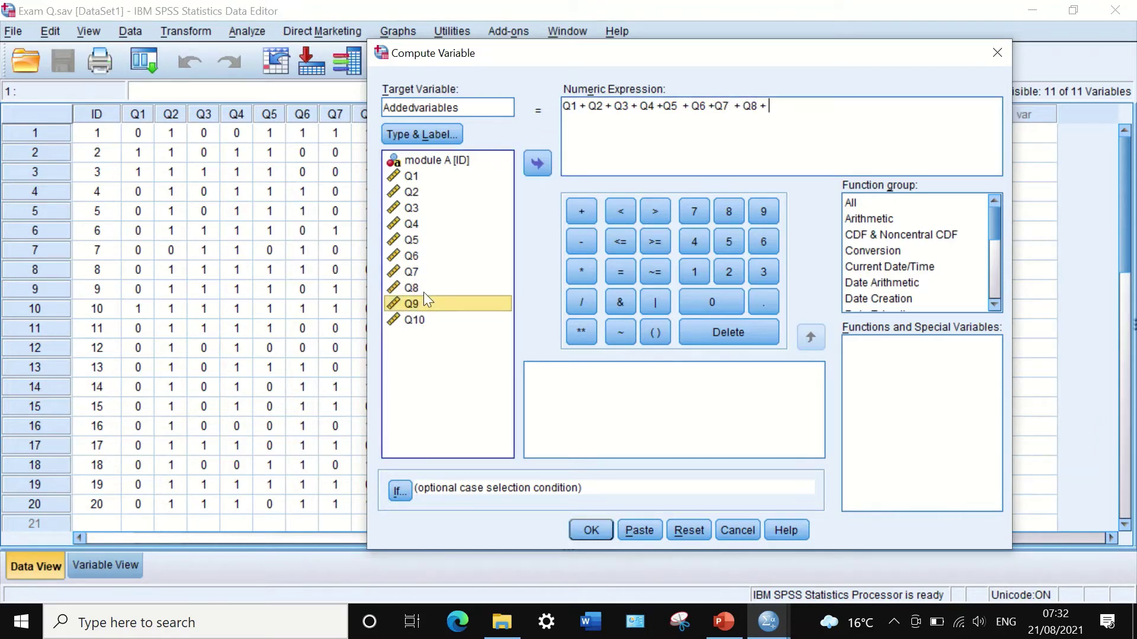
click(531, 166)
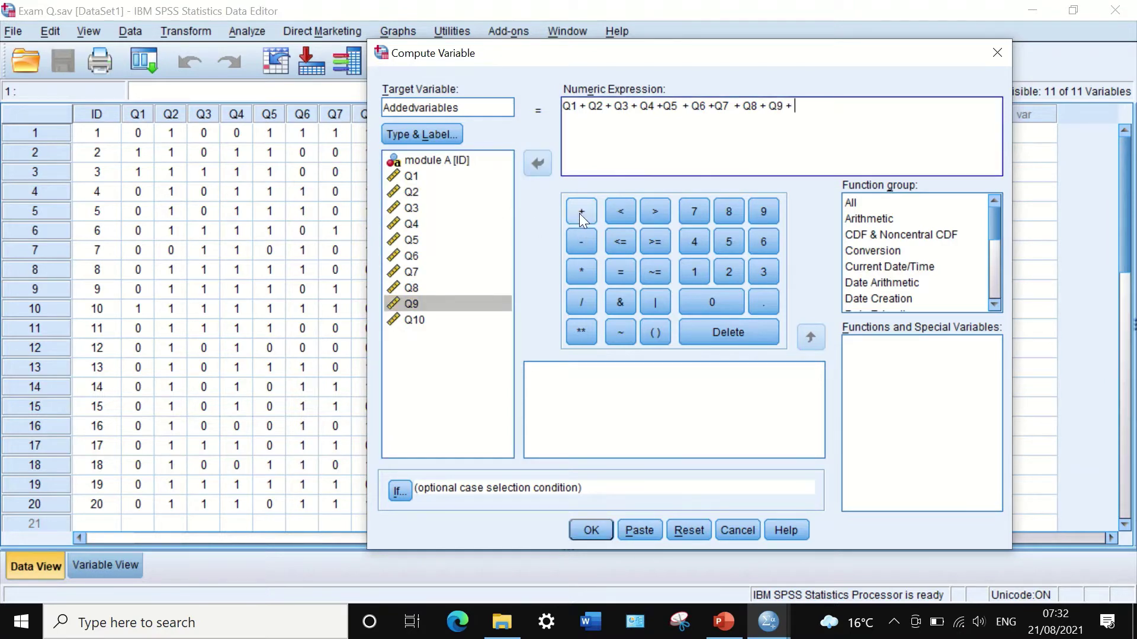
Complete the sum with Q10 as its last term and run the computation.
click(414, 319)
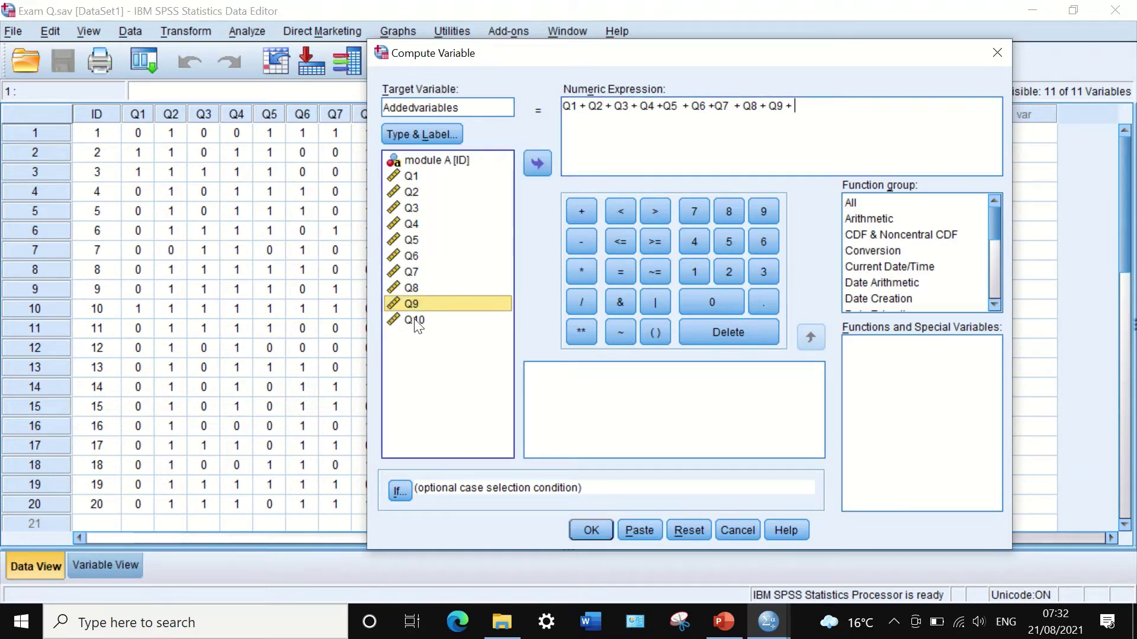
click(590, 210)
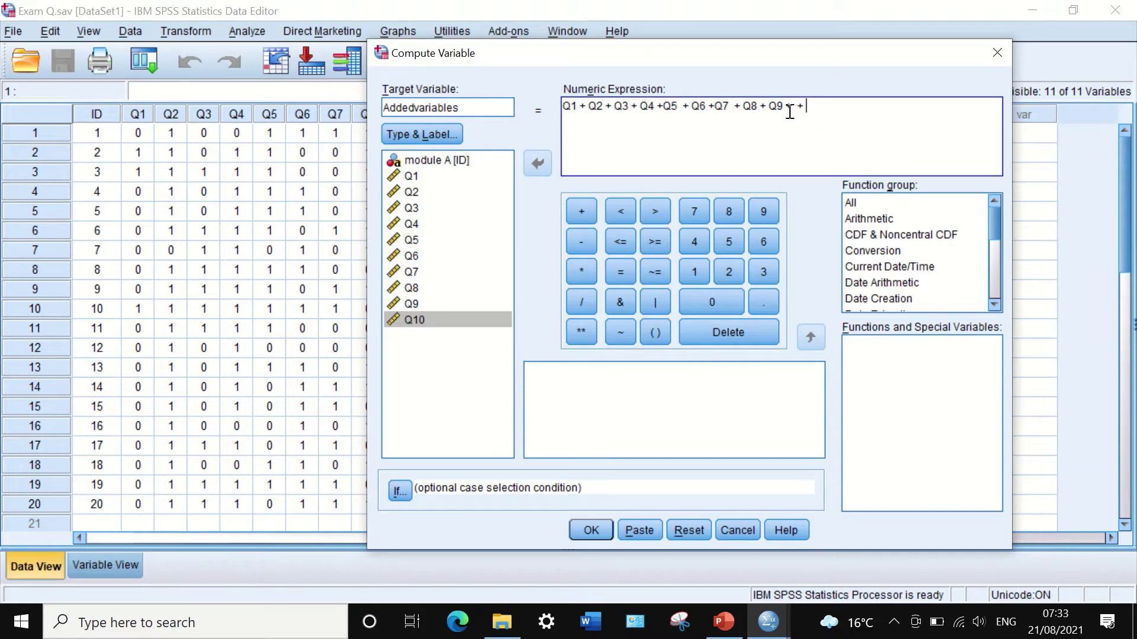
key(BackSpace)
key(BackSpace)
click(414, 320)
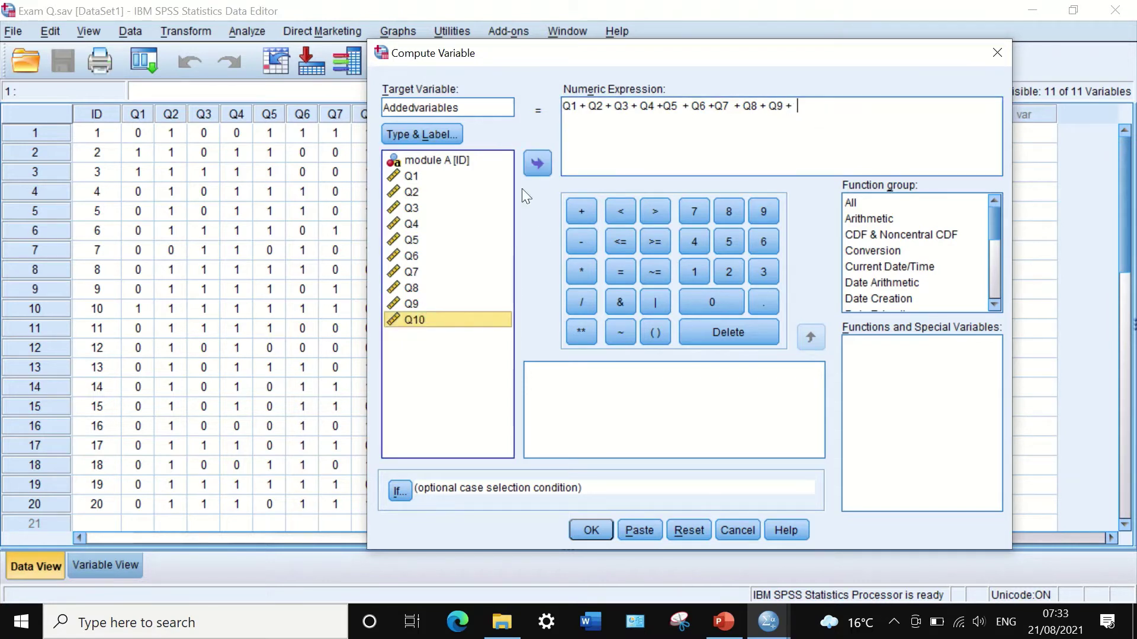
click(537, 163)
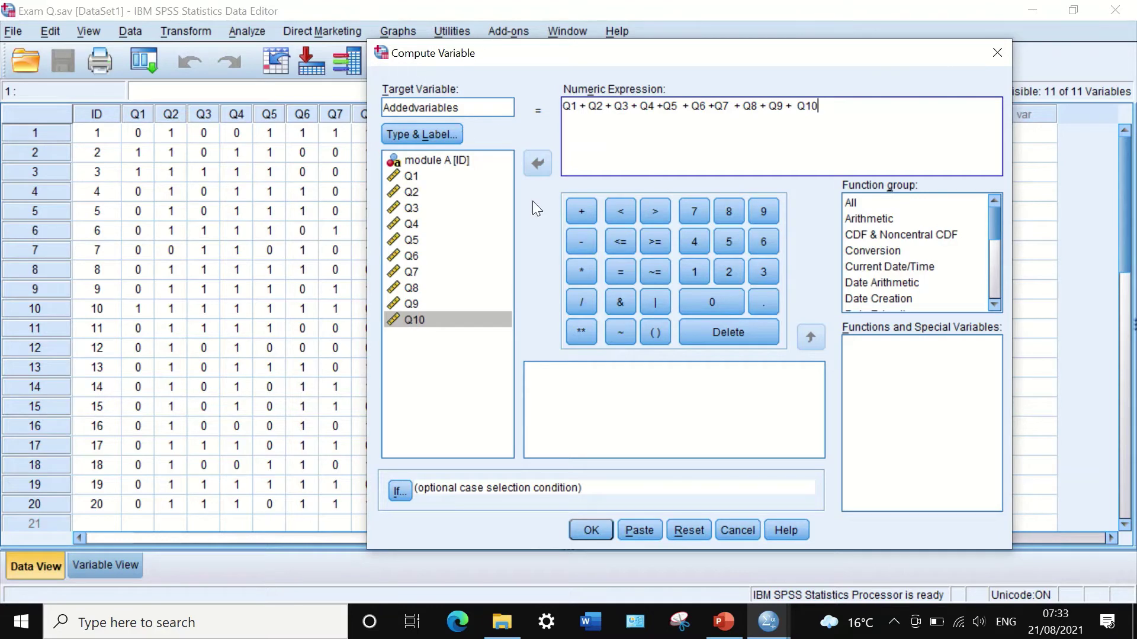
click(592, 531)
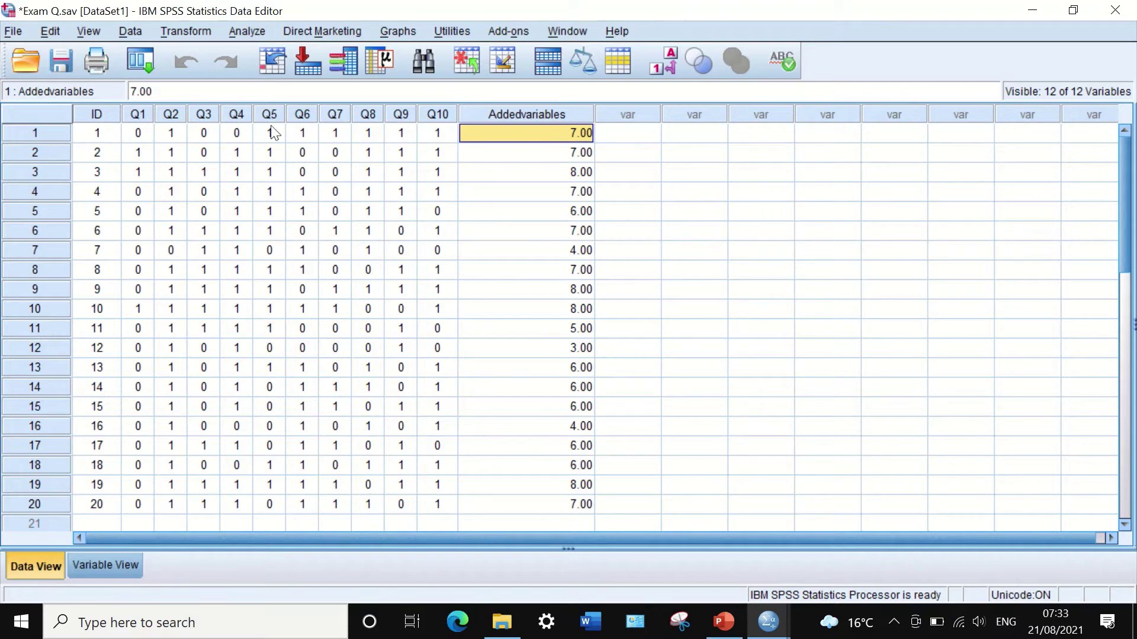
Reopen the Compute Variable definition, enclose the Q1 to Q10 sum in parentheses and divide it by 10.
click(199, 33)
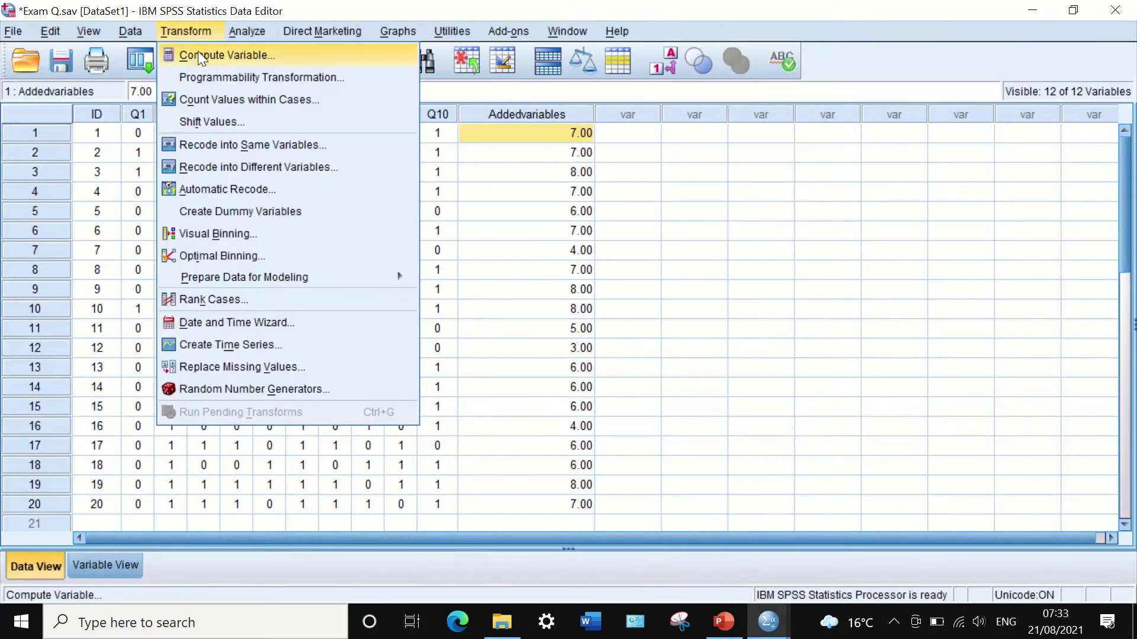
click(198, 55)
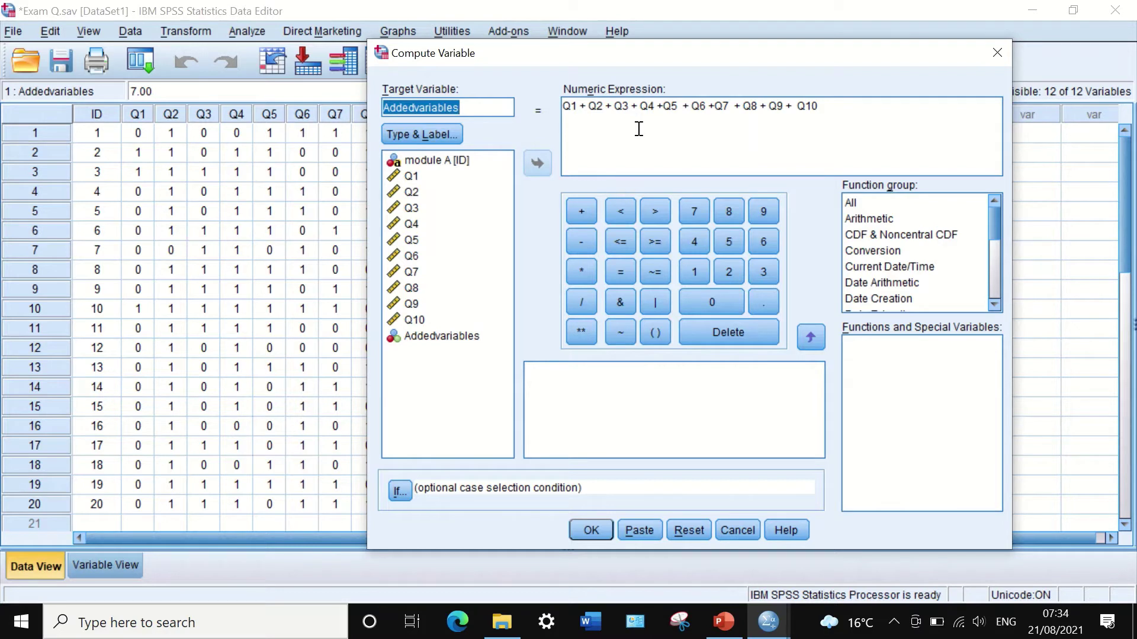
click(564, 110)
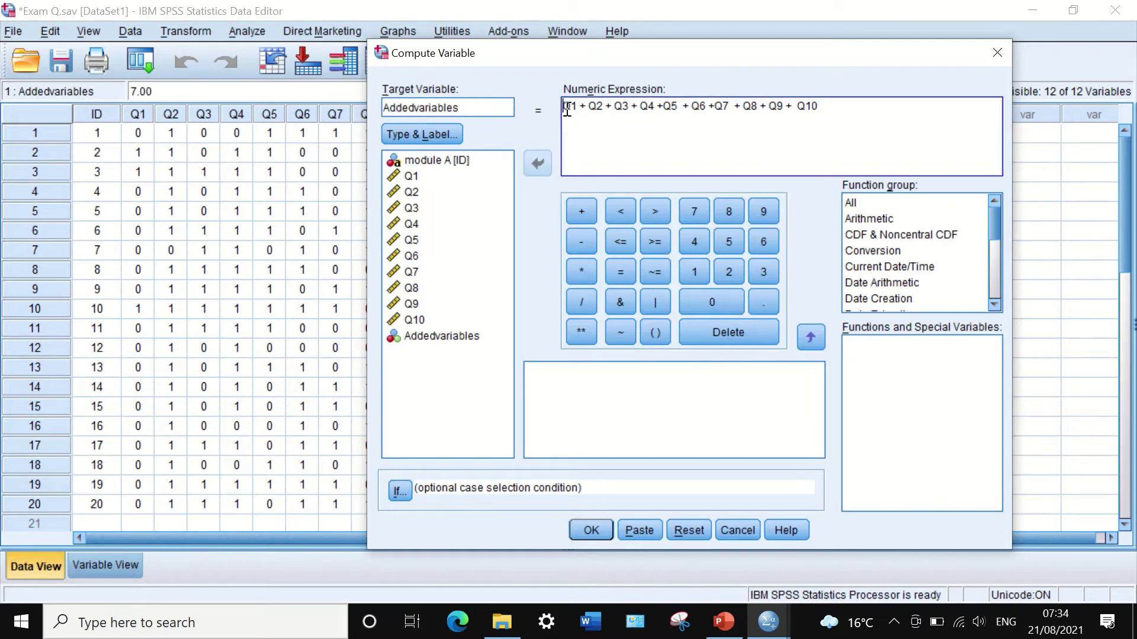
text(()
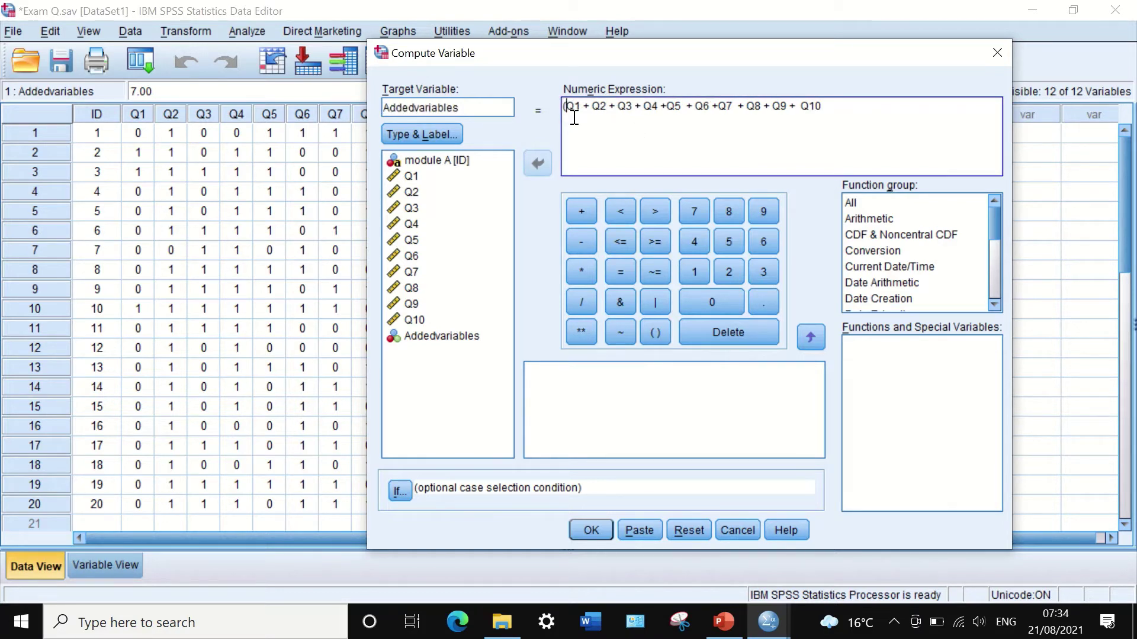
click(835, 104)
click(580, 303)
click(694, 272)
click(709, 304)
Multiply the divided sum by 100 in the numeric expression.
click(579, 271)
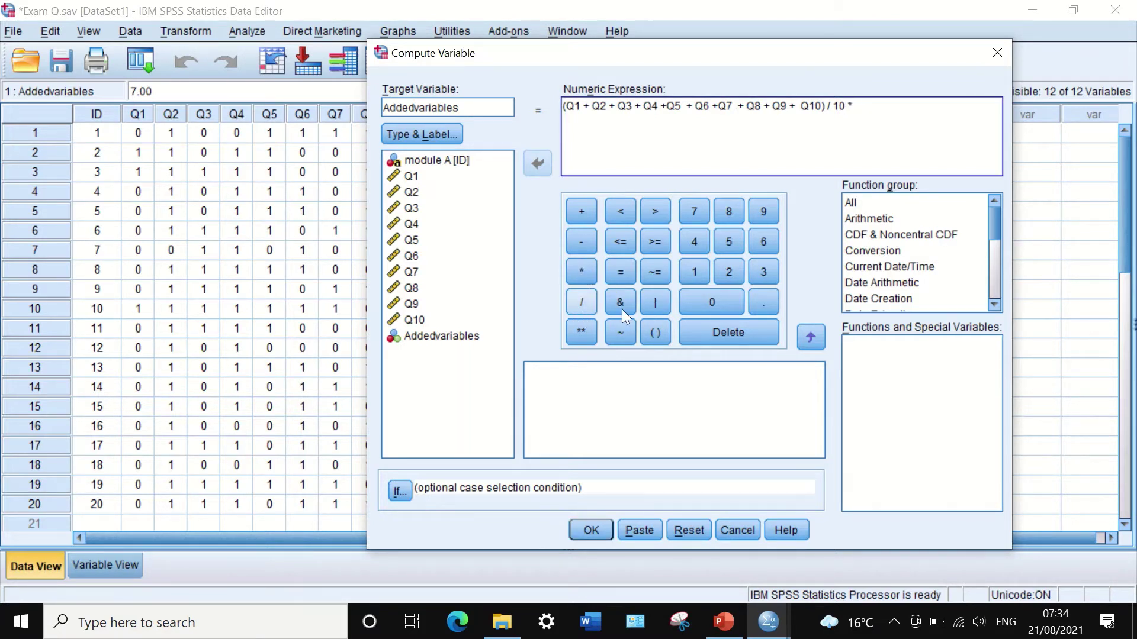
click(692, 275)
click(703, 298)
click(702, 297)
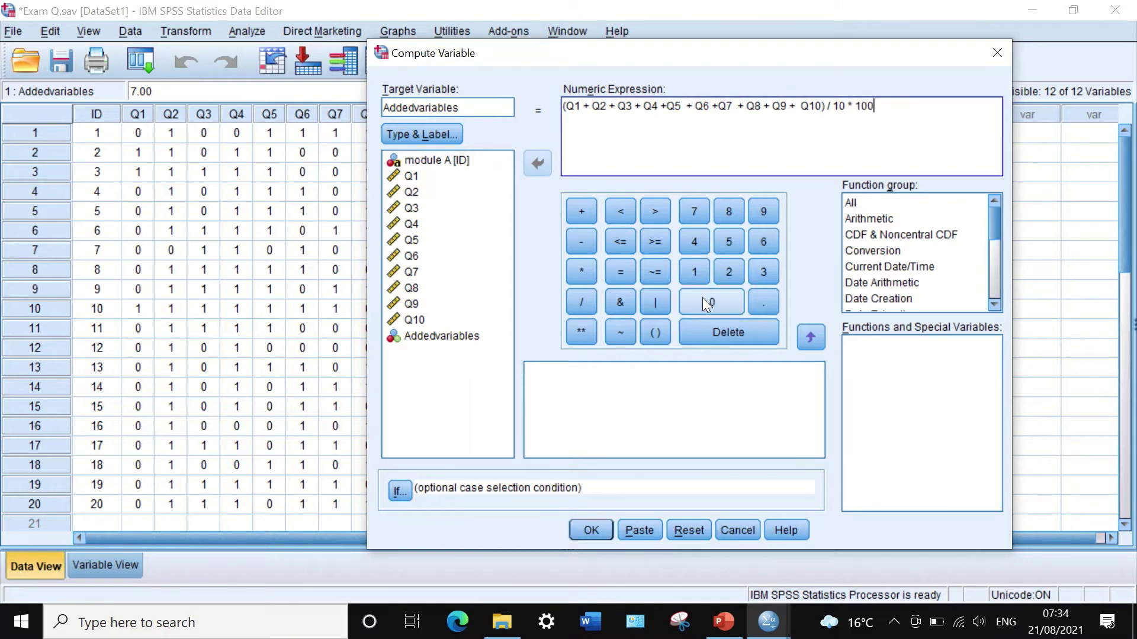
click(974, 282)
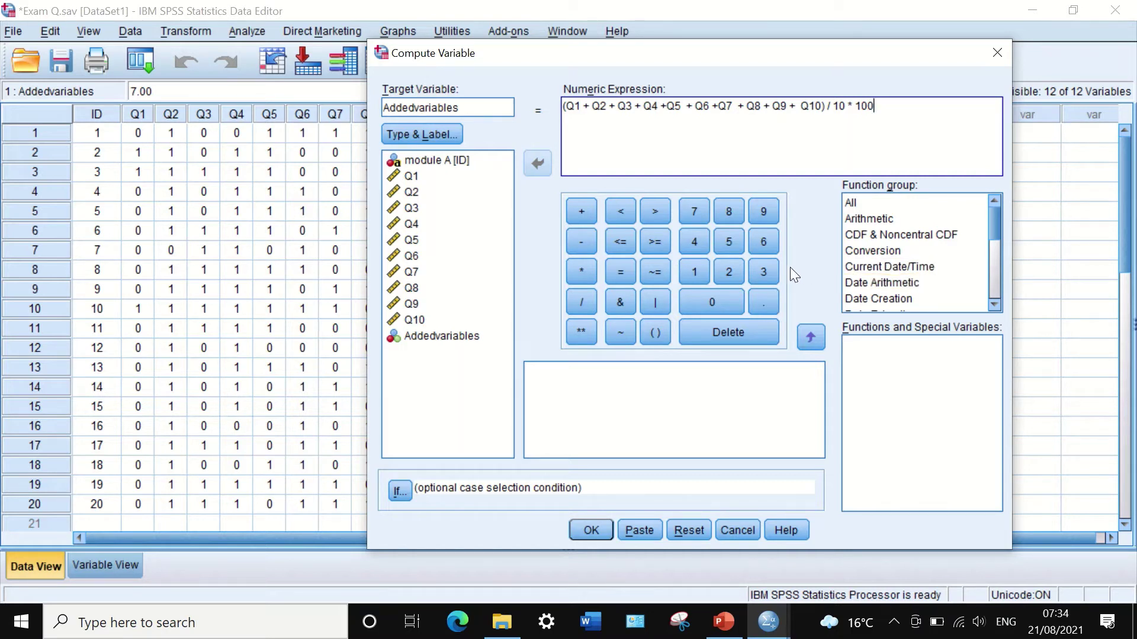
Set the target variable to Percentage instead of overwriting the existing variable, run the computation and return to the data.
click(592, 529)
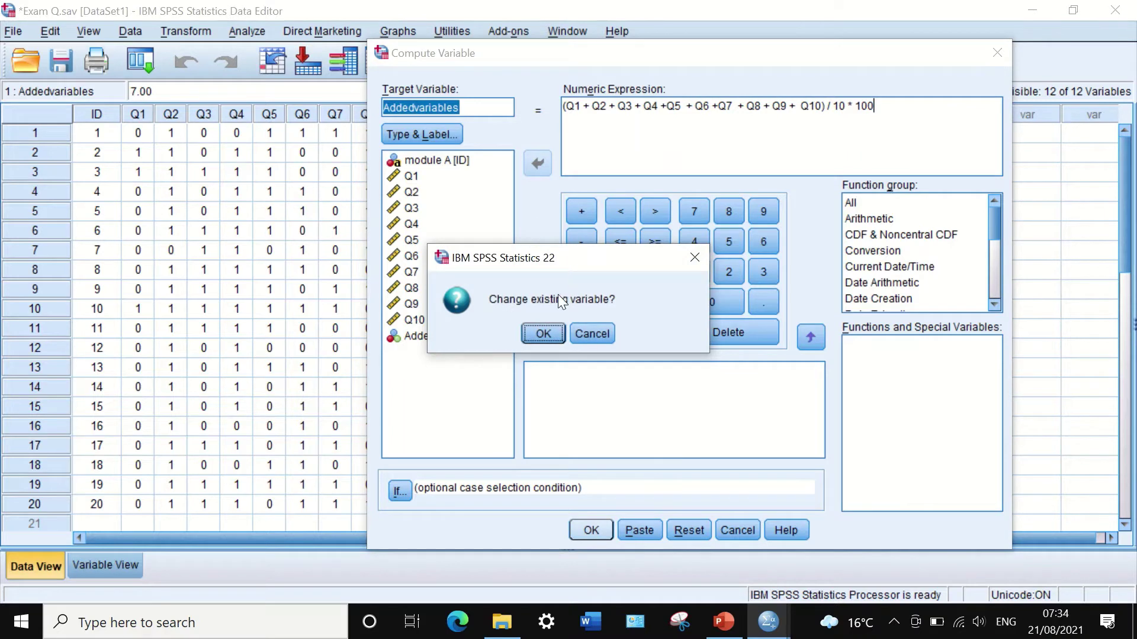
click(587, 333)
click(479, 109)
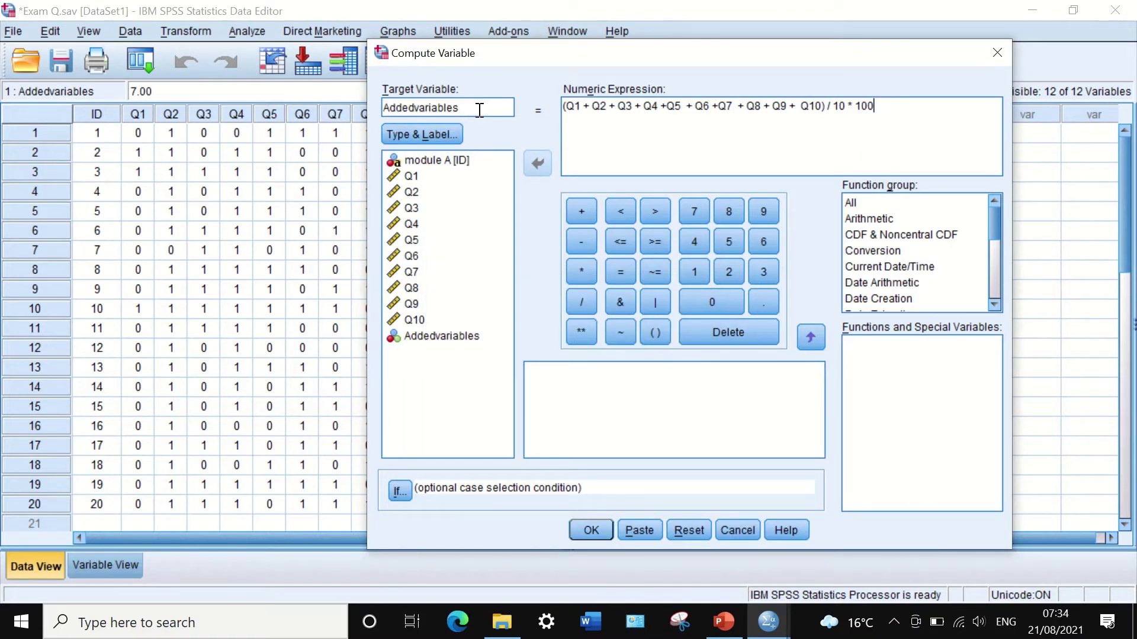
drag(479, 110, 358, 102)
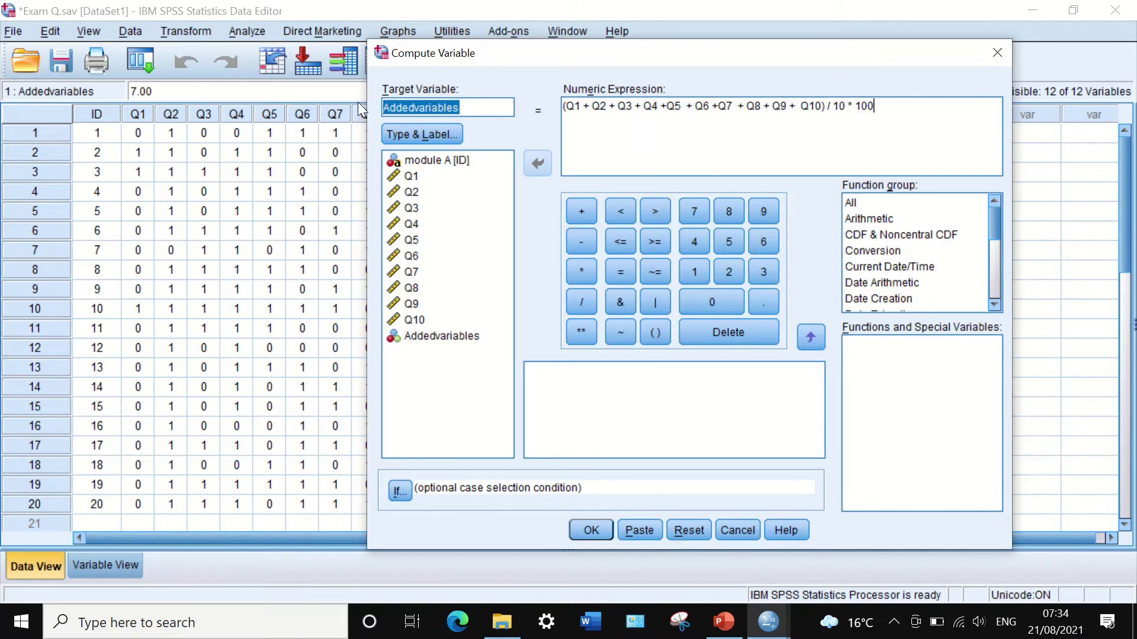
text(Percentage)
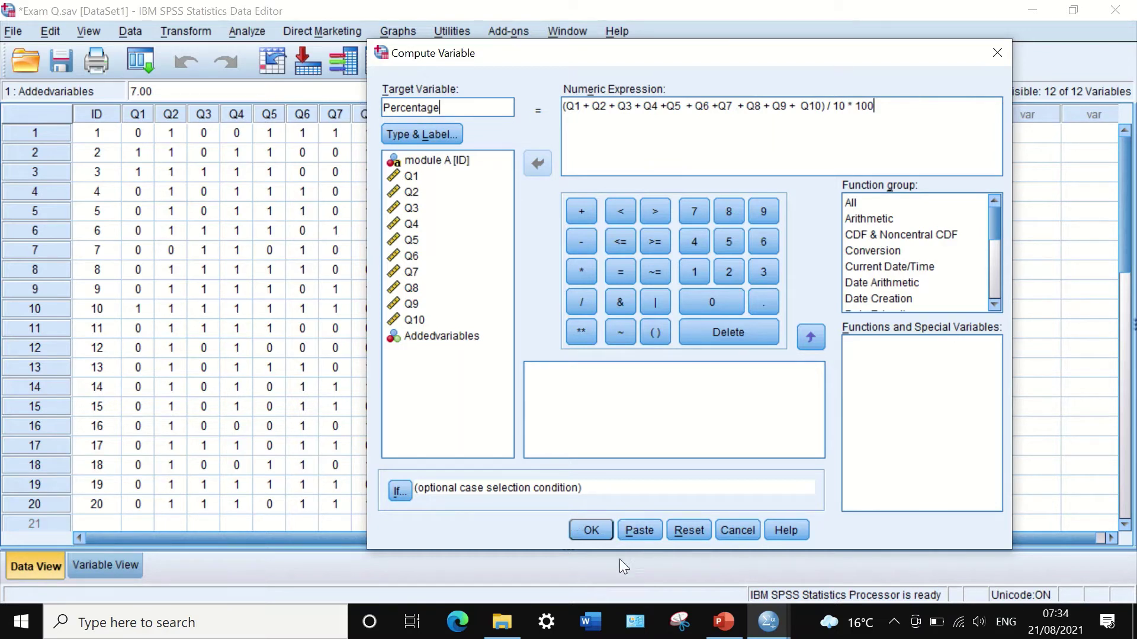
click(588, 531)
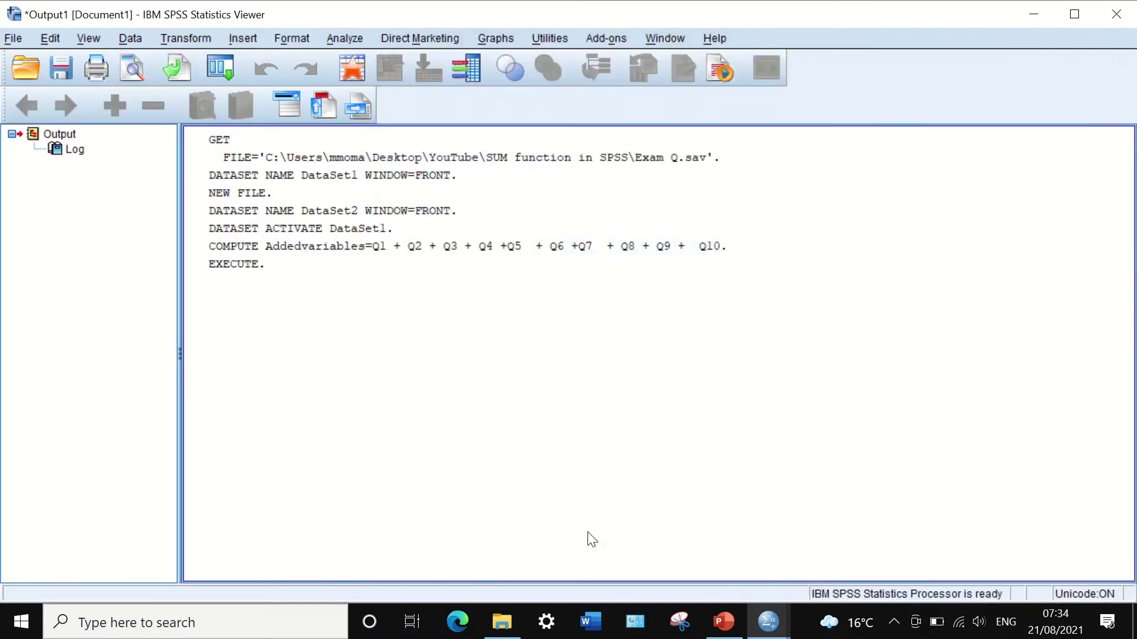
click(1029, 14)
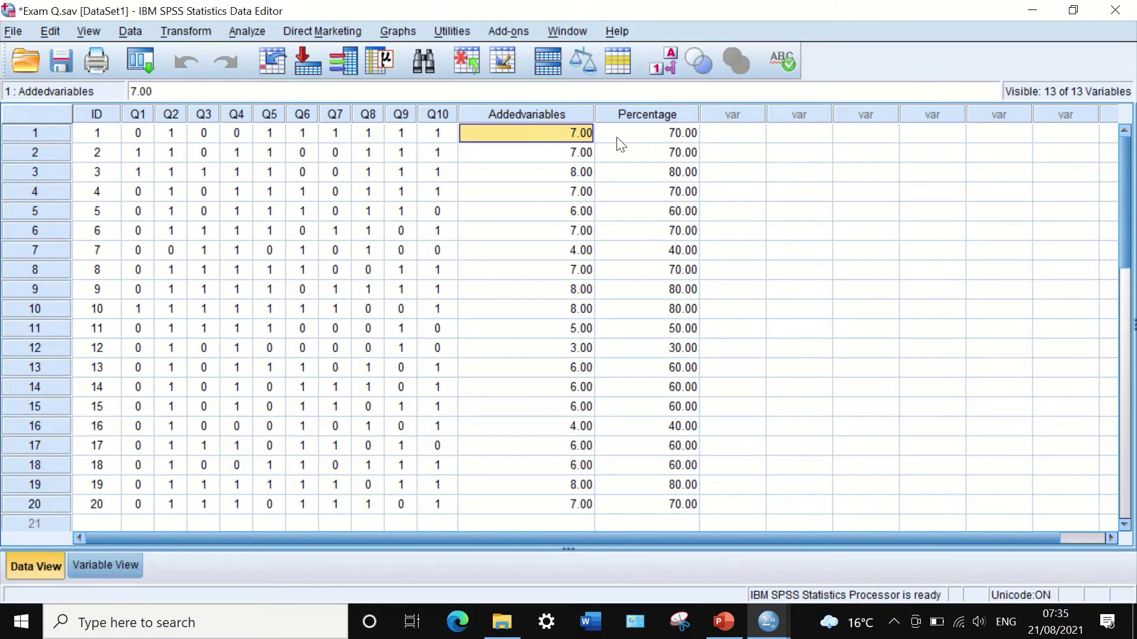
Reopen the Compute Variable definition and replace the whole numeric expression with the Addedvariables variable.
click(182, 31)
click(195, 53)
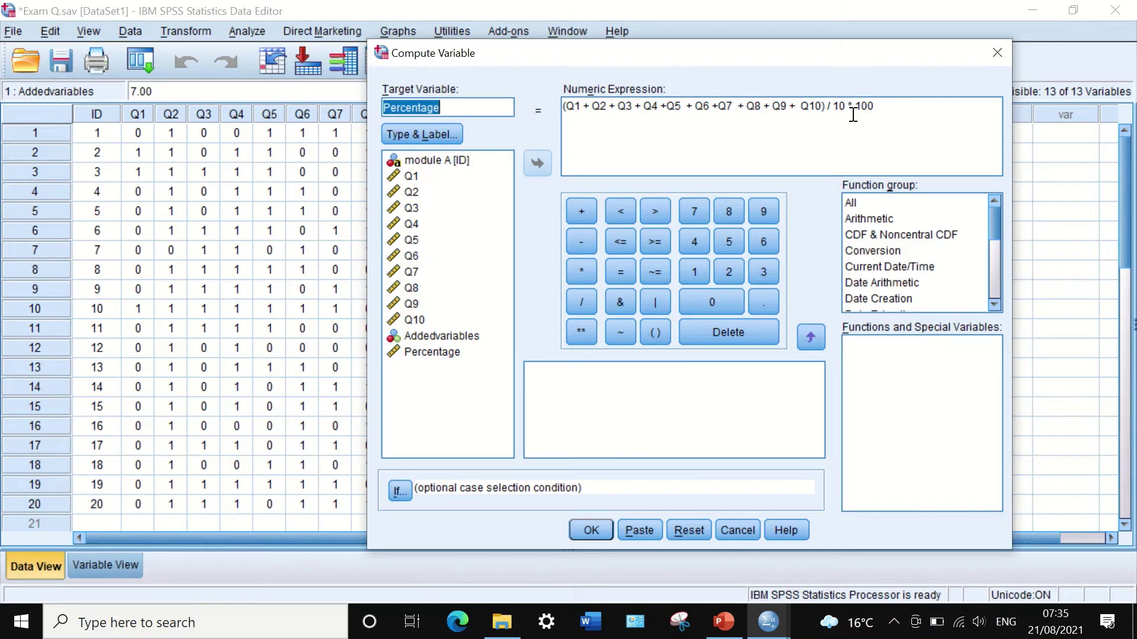
drag(888, 108, 532, 105)
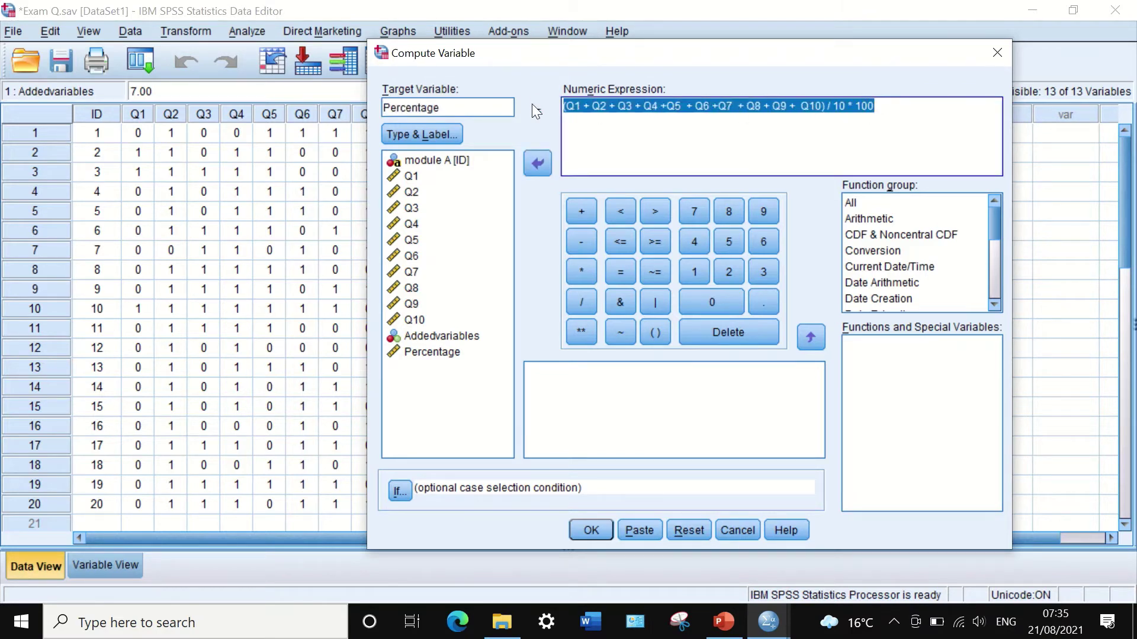
key(Delete)
click(434, 334)
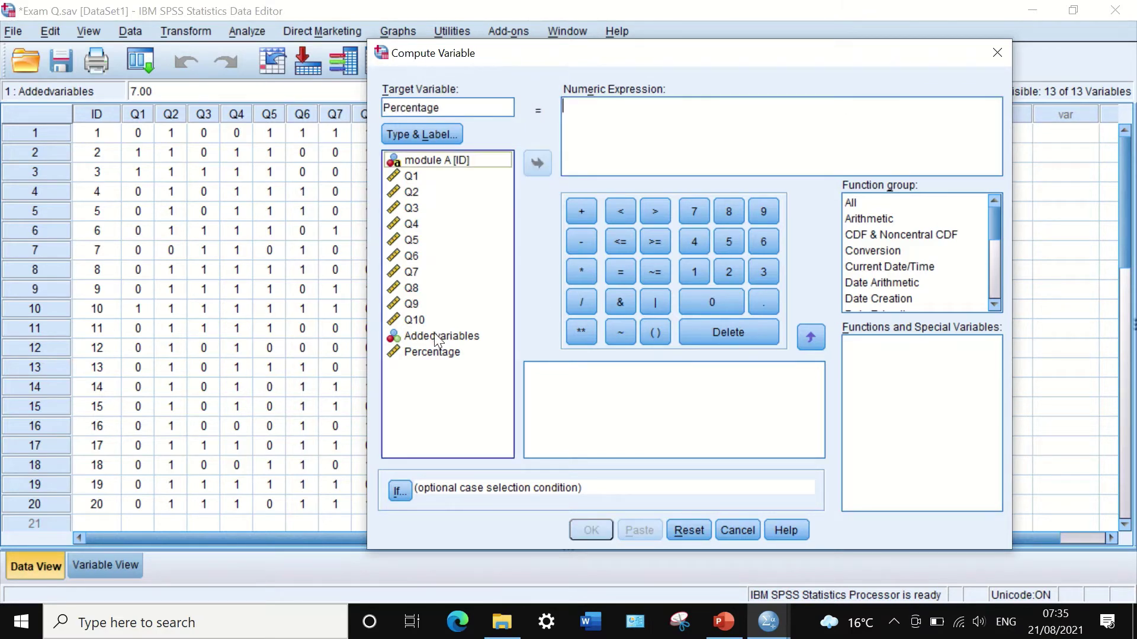
click(536, 164)
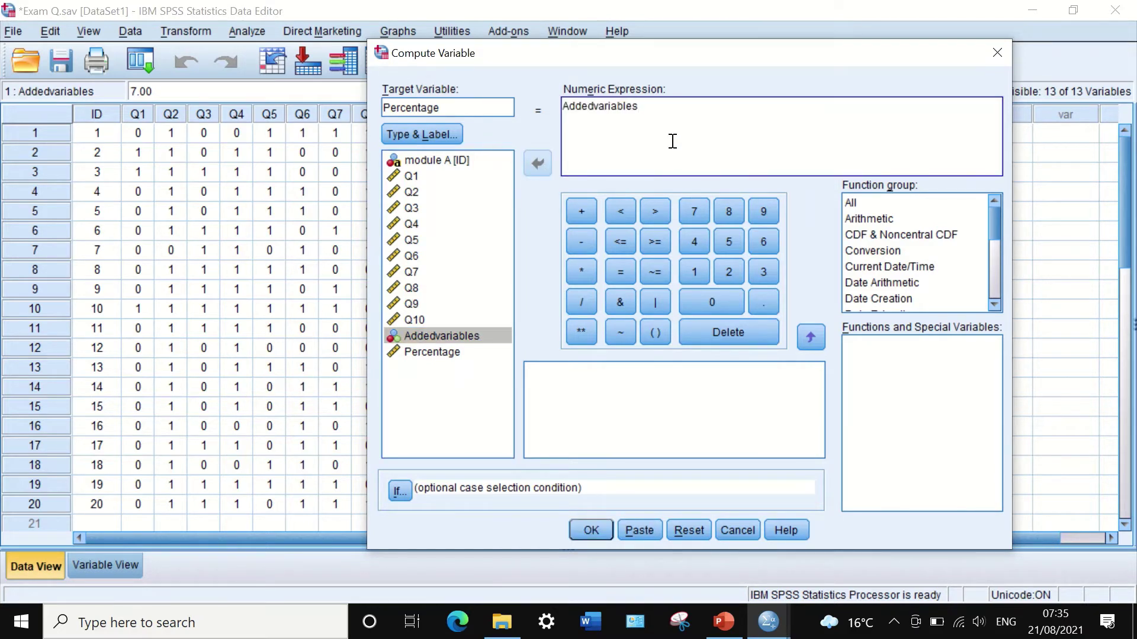
Divide Addedvariables by 10 and multiply the quotient by 100 in the numeric expression.
click(579, 307)
click(684, 277)
click(705, 298)
click(690, 269)
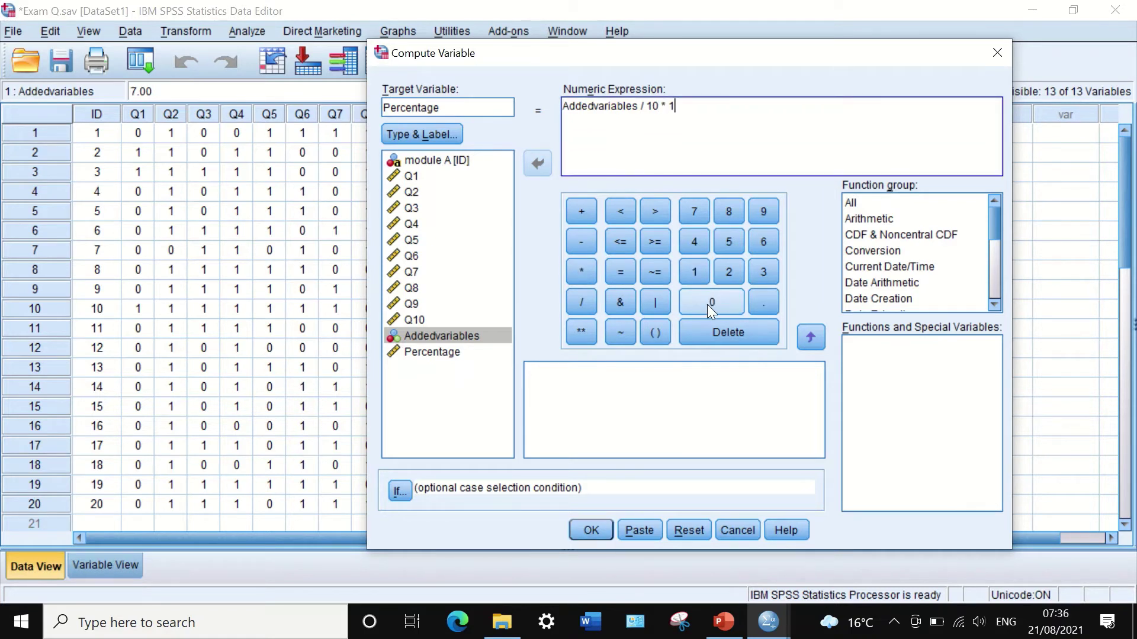
click(705, 303)
click(705, 304)
click(445, 107)
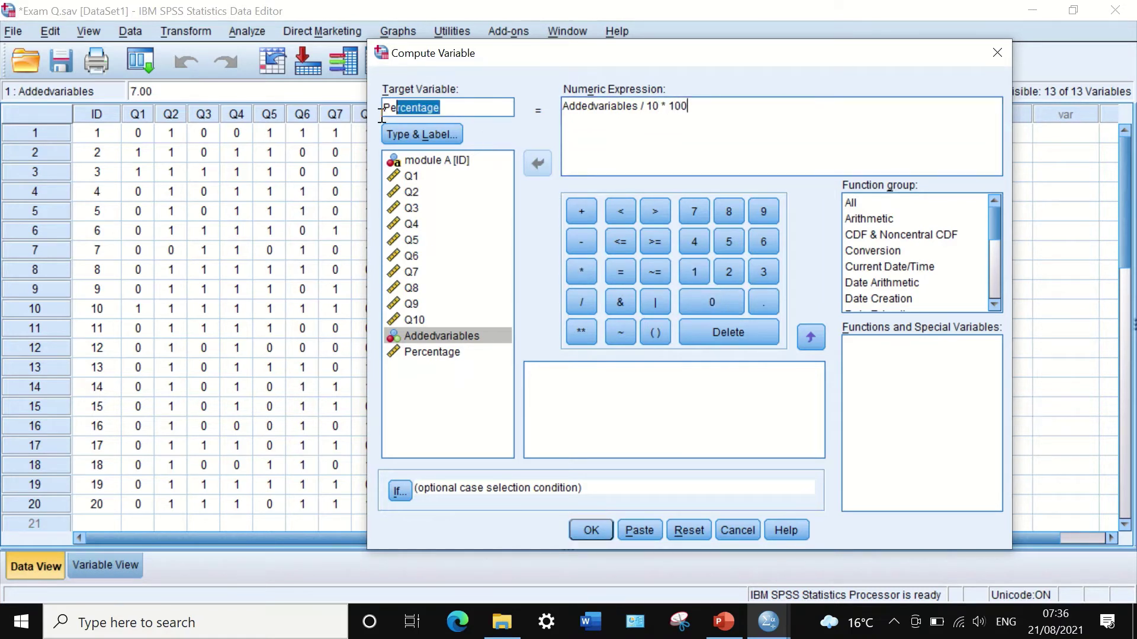
key(ctrl+a)
text(directpercentage)
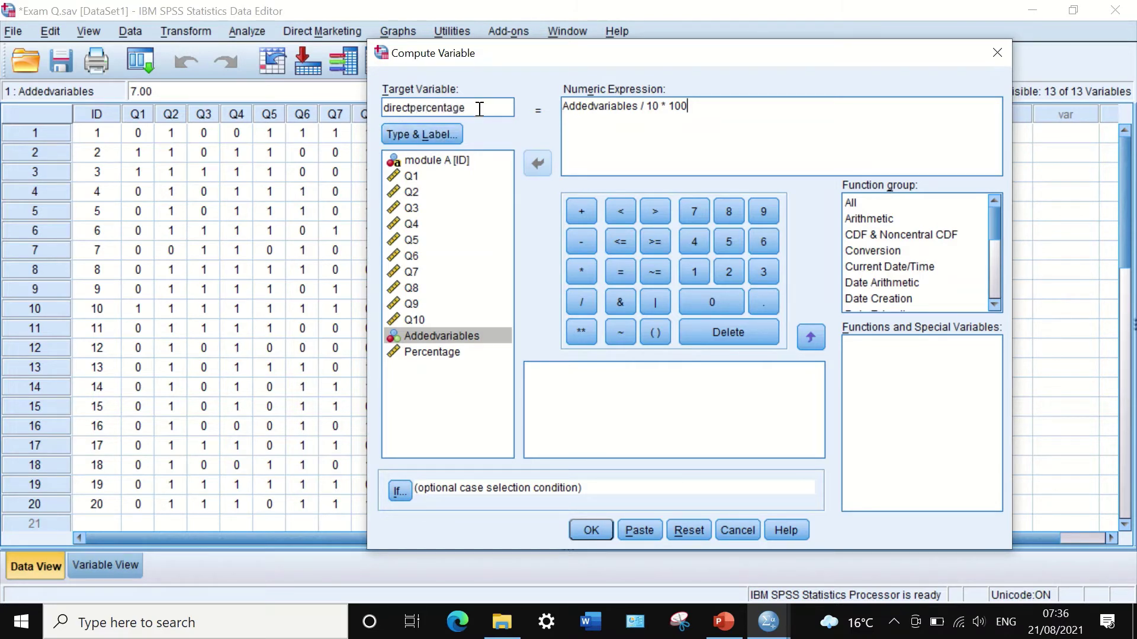
Name the target variable percentage2, run the computation and return to the data.
drag(477, 107, 379, 109)
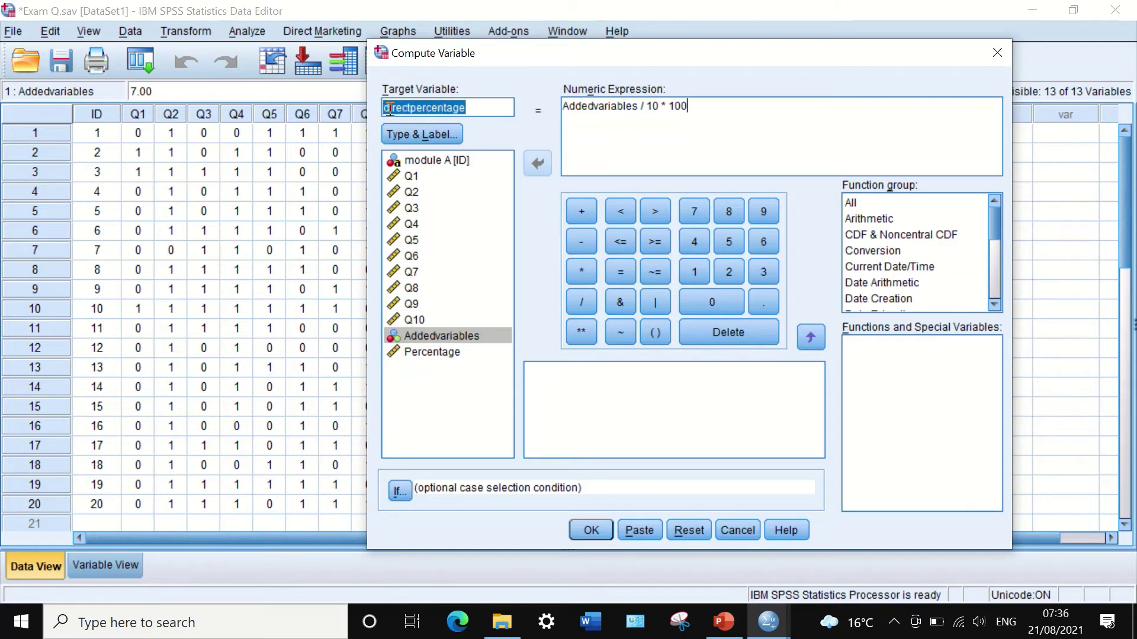
text(percent)
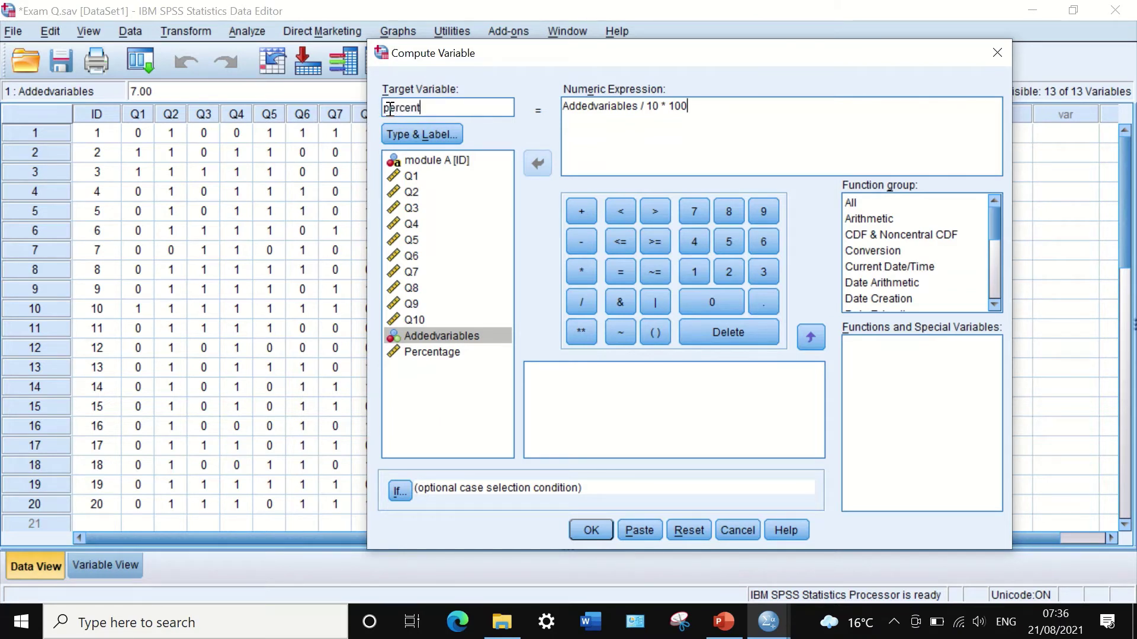
text(age2)
click(590, 539)
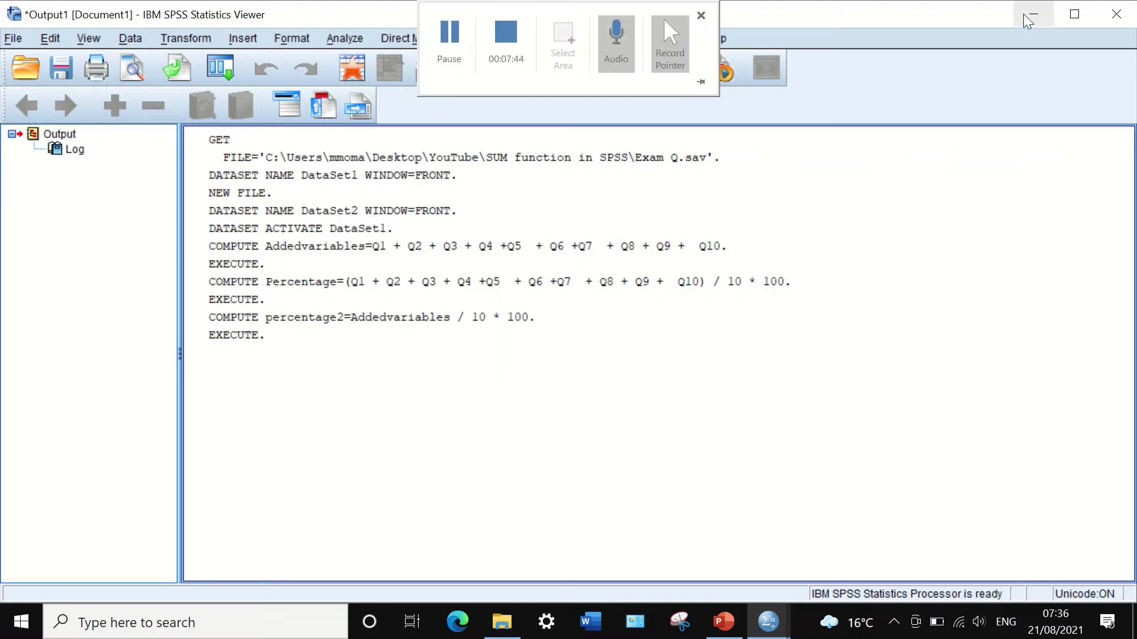
click(1026, 12)
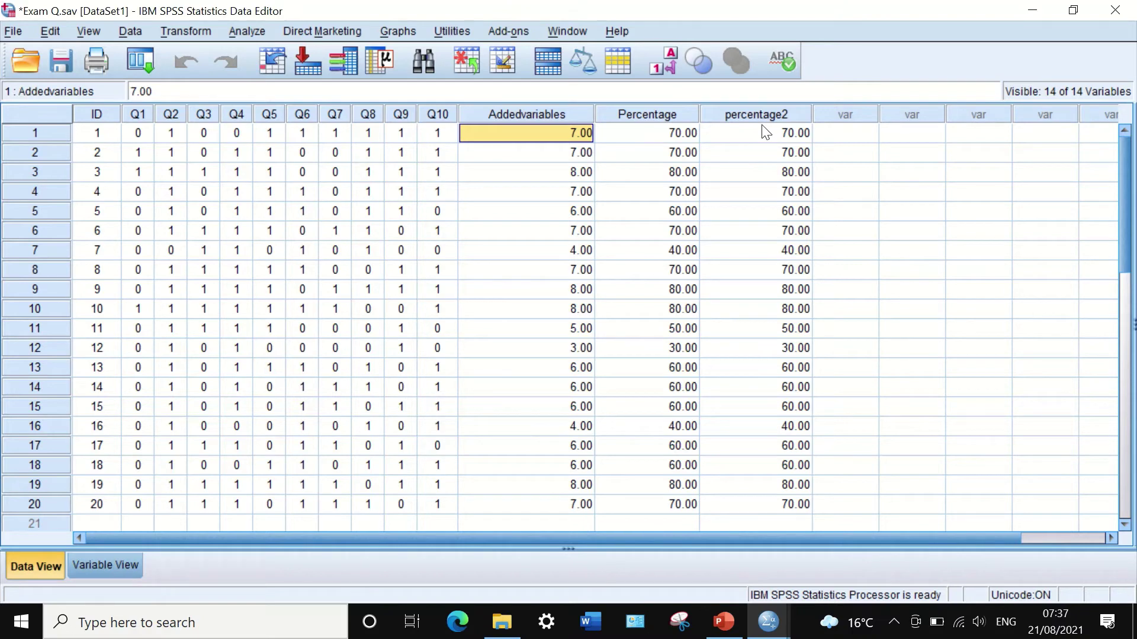
Reopen the Compute Variable definition, clear its numeric expression and name the target variable Directpercentage.
click(205, 30)
click(200, 48)
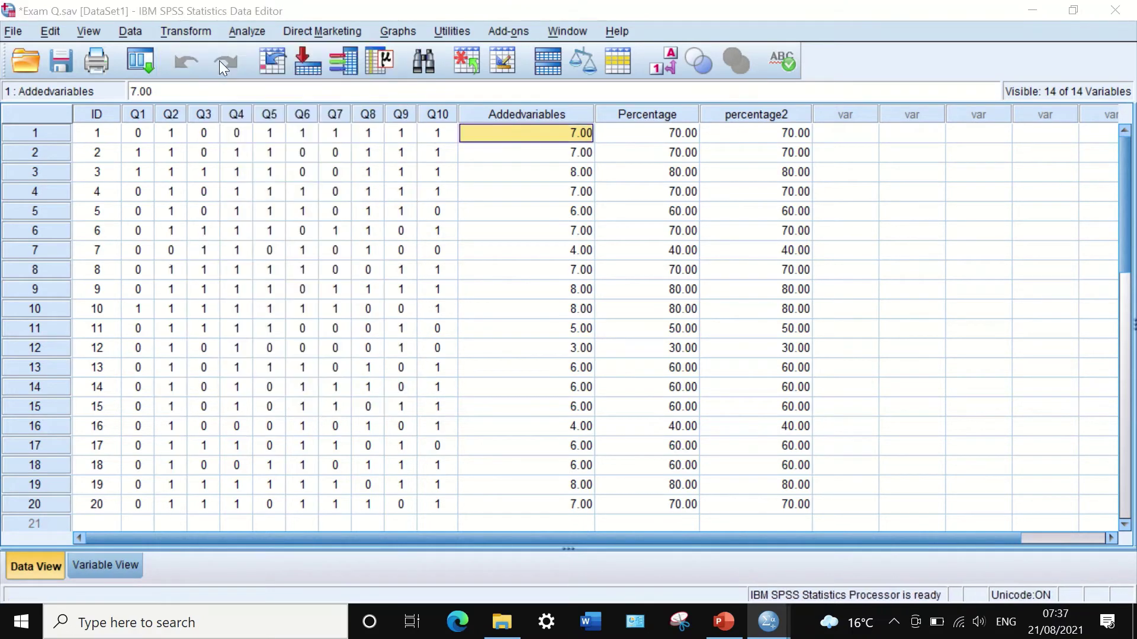
drag(698, 108, 520, 108)
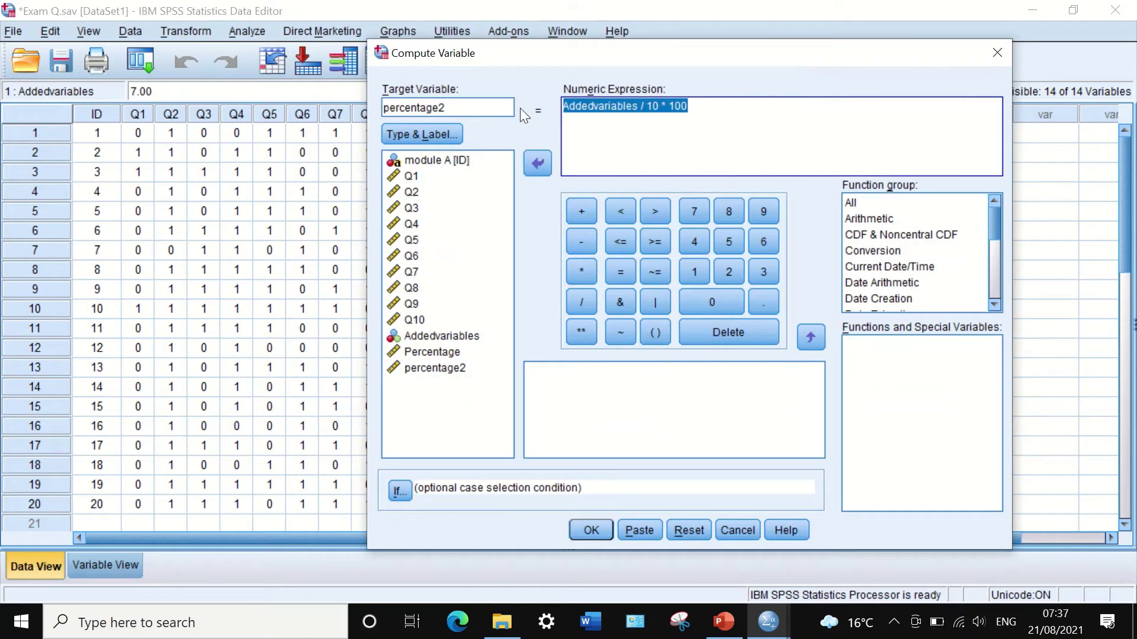
key(BackSpace)
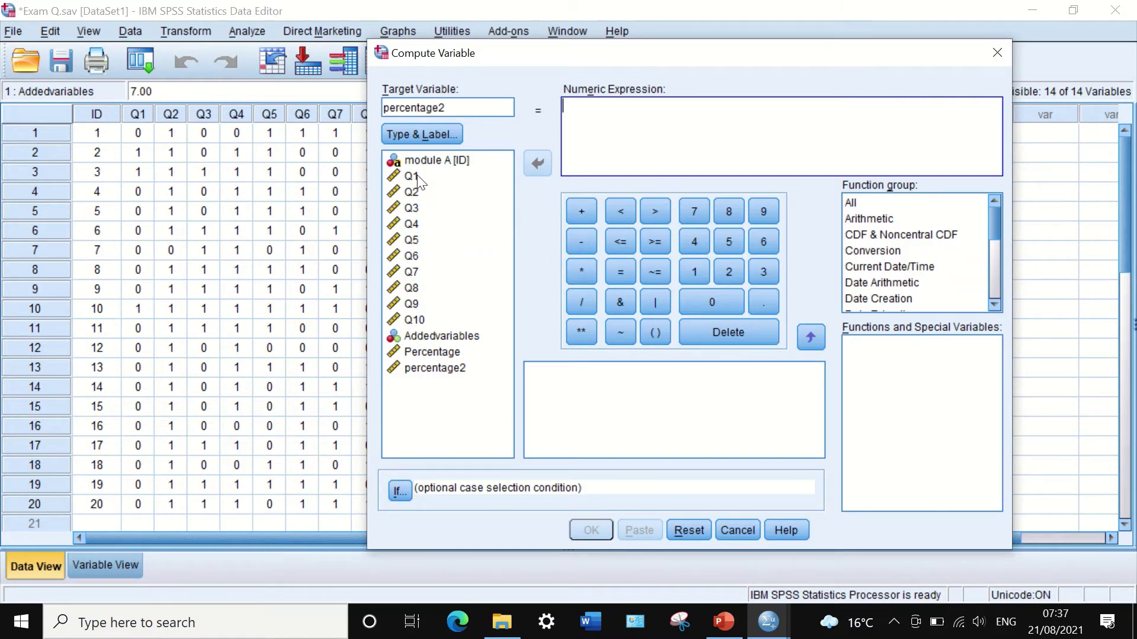
drag(462, 107, 372, 105)
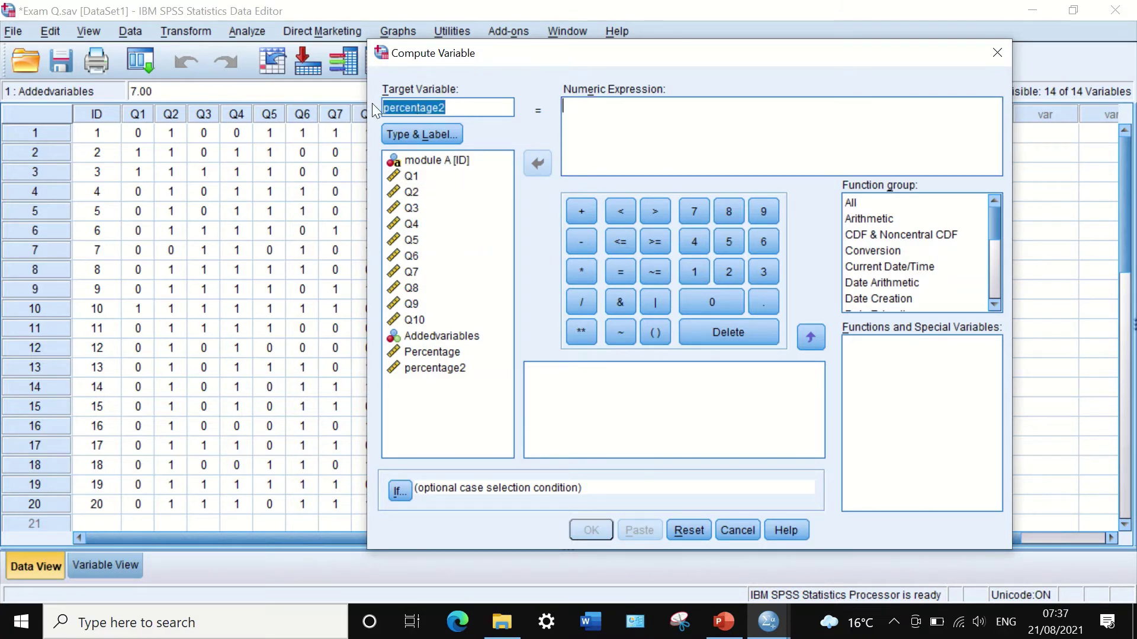
text(Direct)
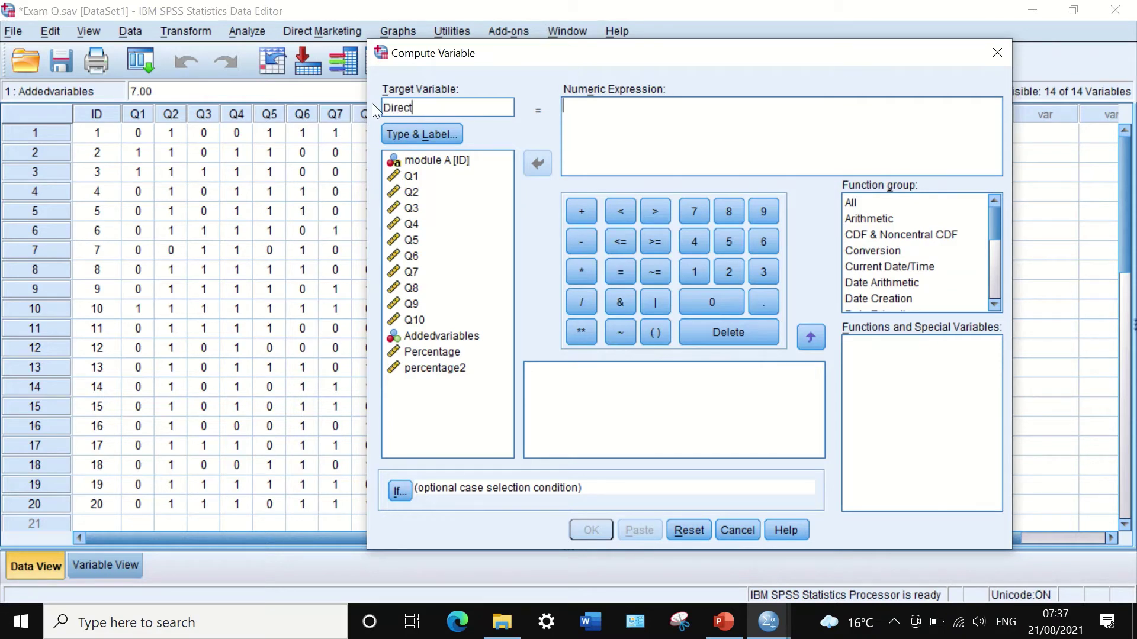
text(percentage)
Insert a pair of parentheses in the numeric expression and enter the sum Q1 + Q2 + Q3 inside it.
click(410, 176)
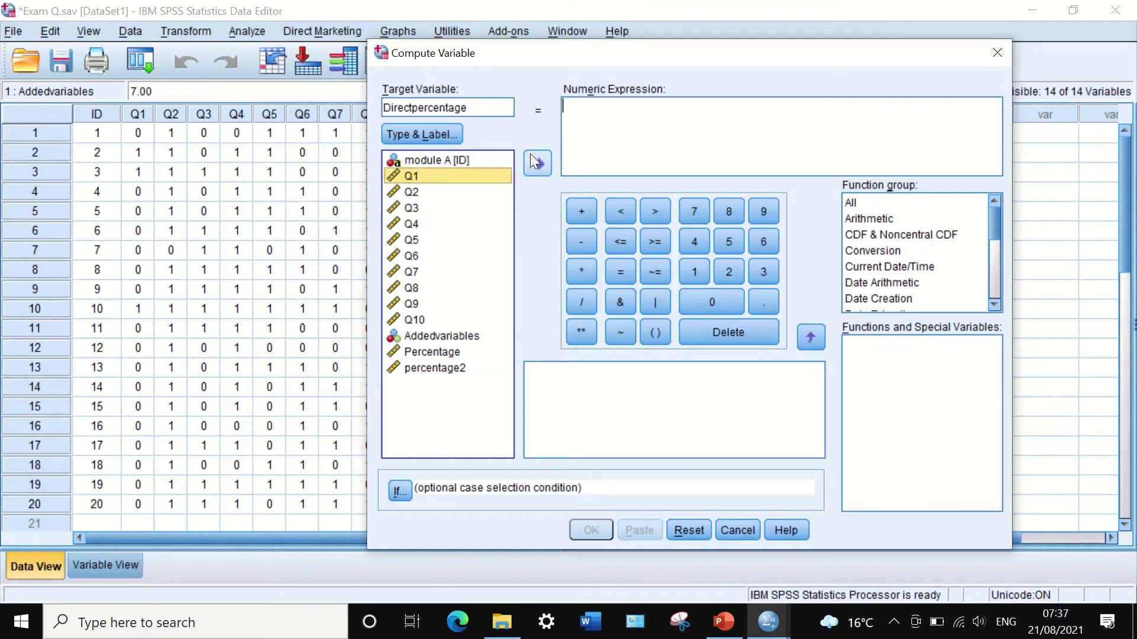
click(613, 173)
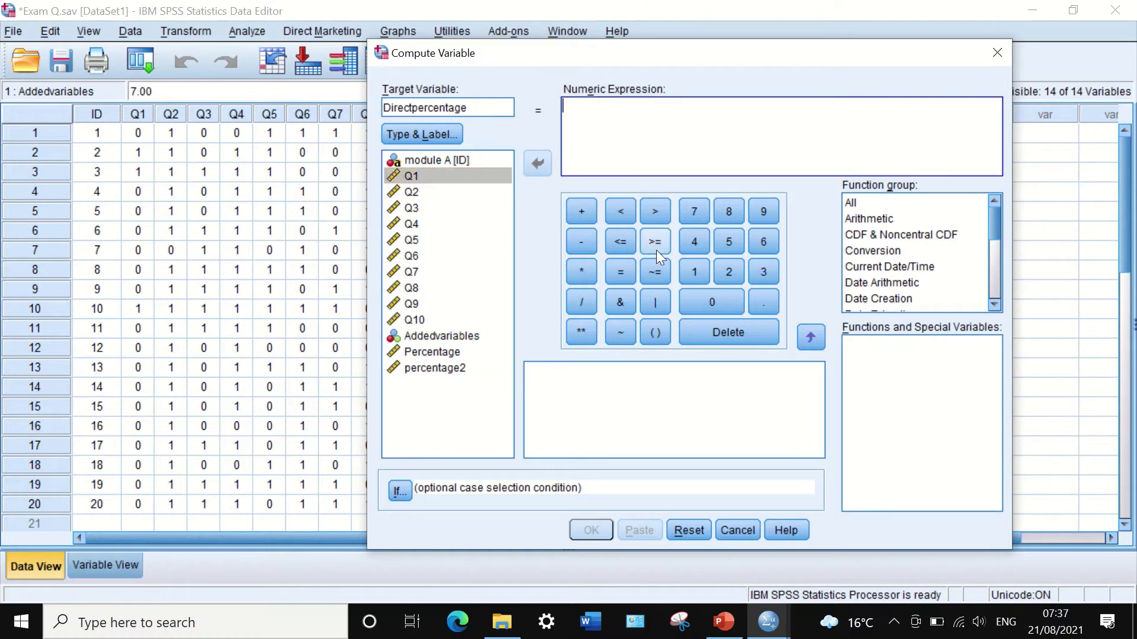
click(651, 329)
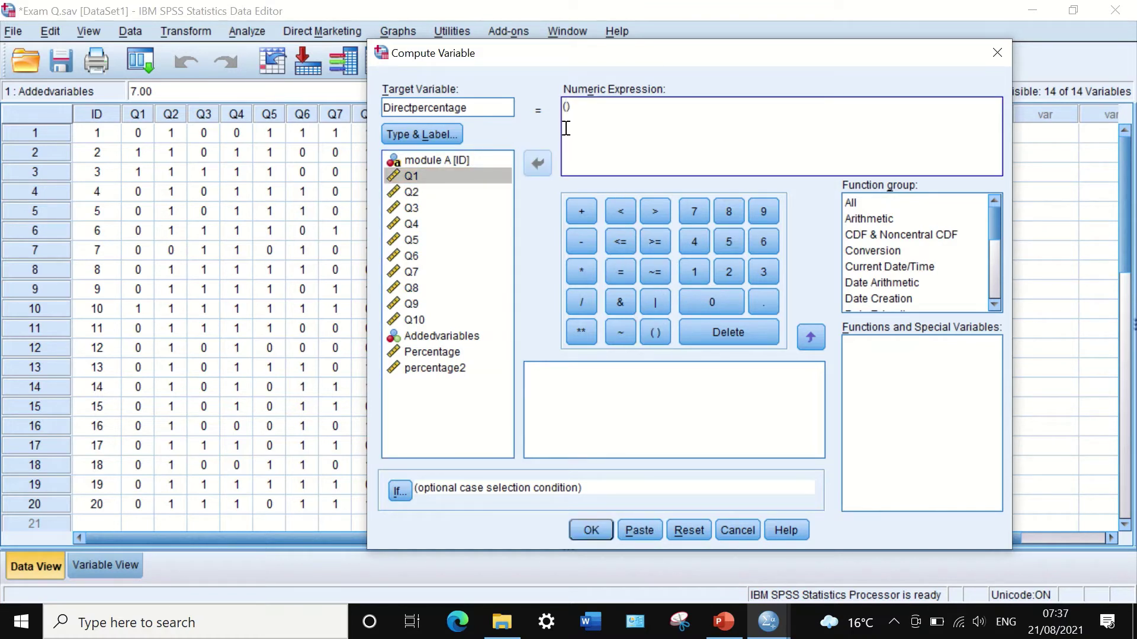
click(414, 174)
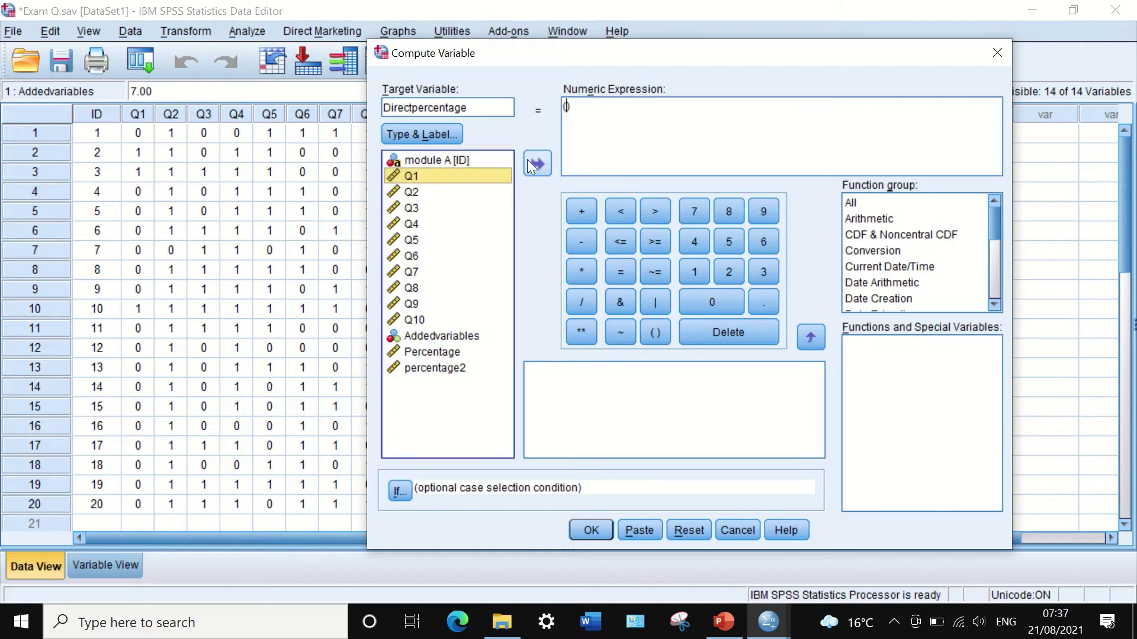
click(536, 165)
click(577, 220)
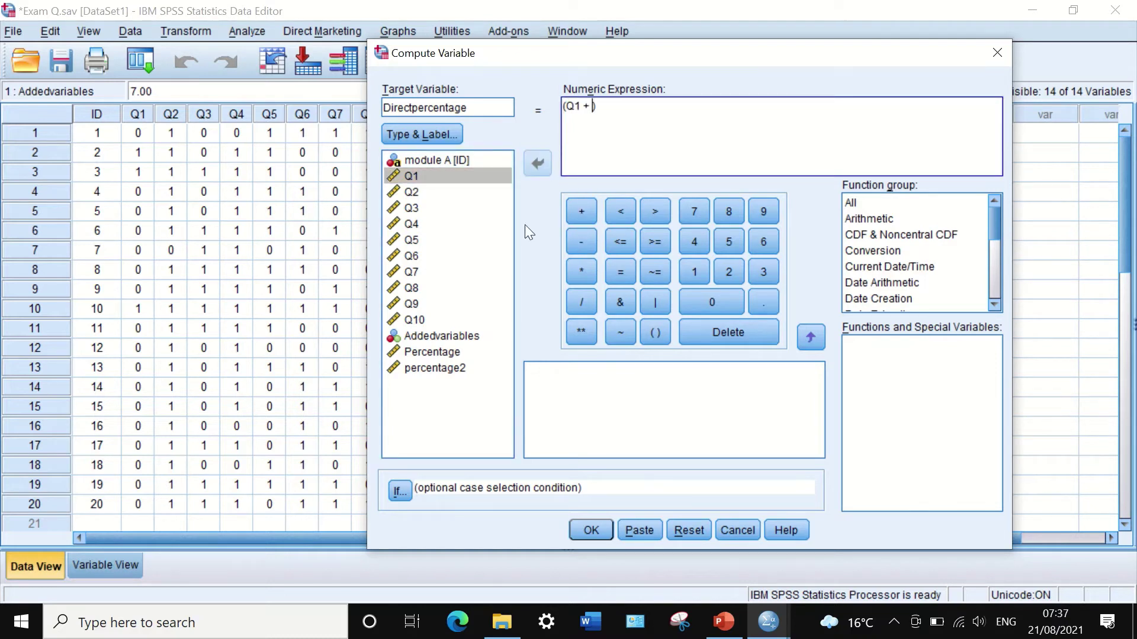
double_click(417, 190)
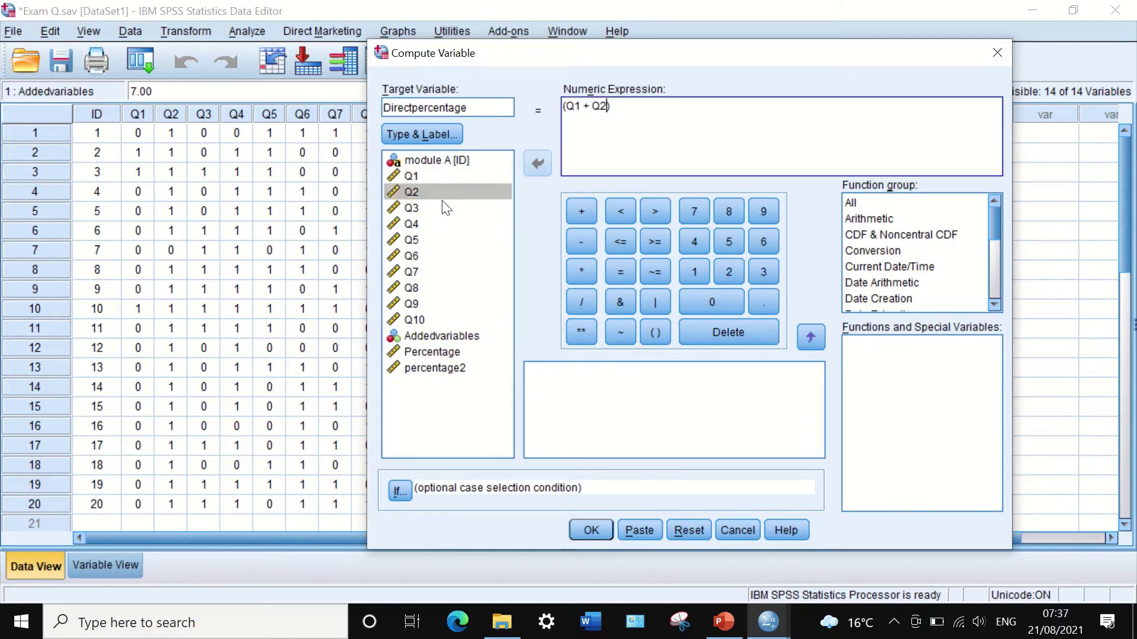
click(580, 213)
click(412, 208)
double_click(412, 207)
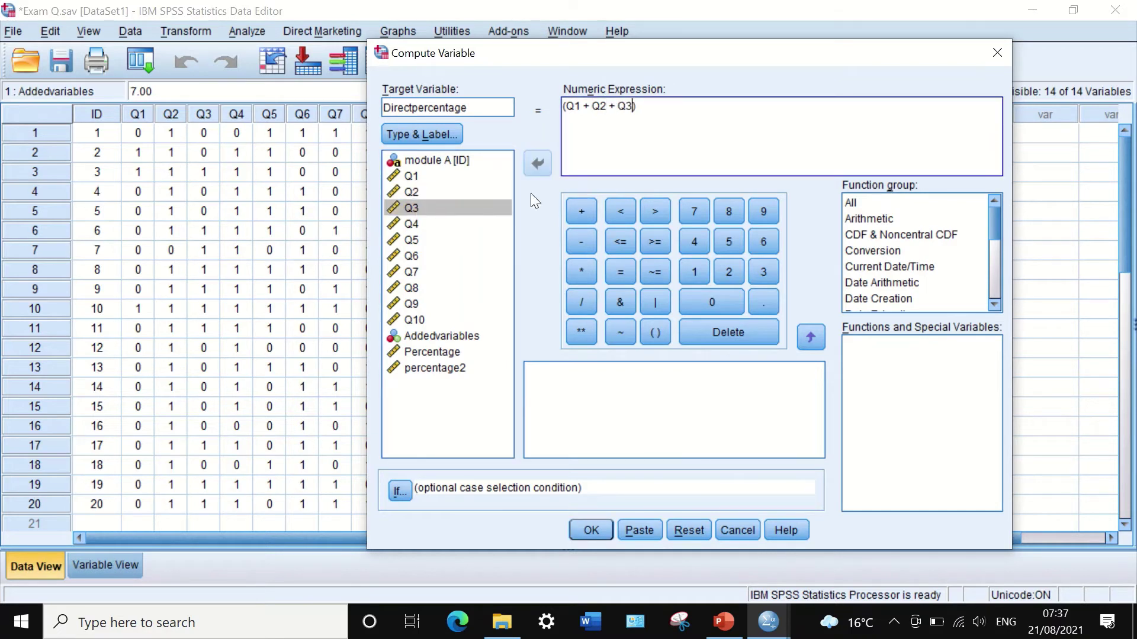
Add Q4, Q5 and Q6 to the sum inside the parentheses.
click(582, 215)
double_click(449, 224)
double_click(575, 215)
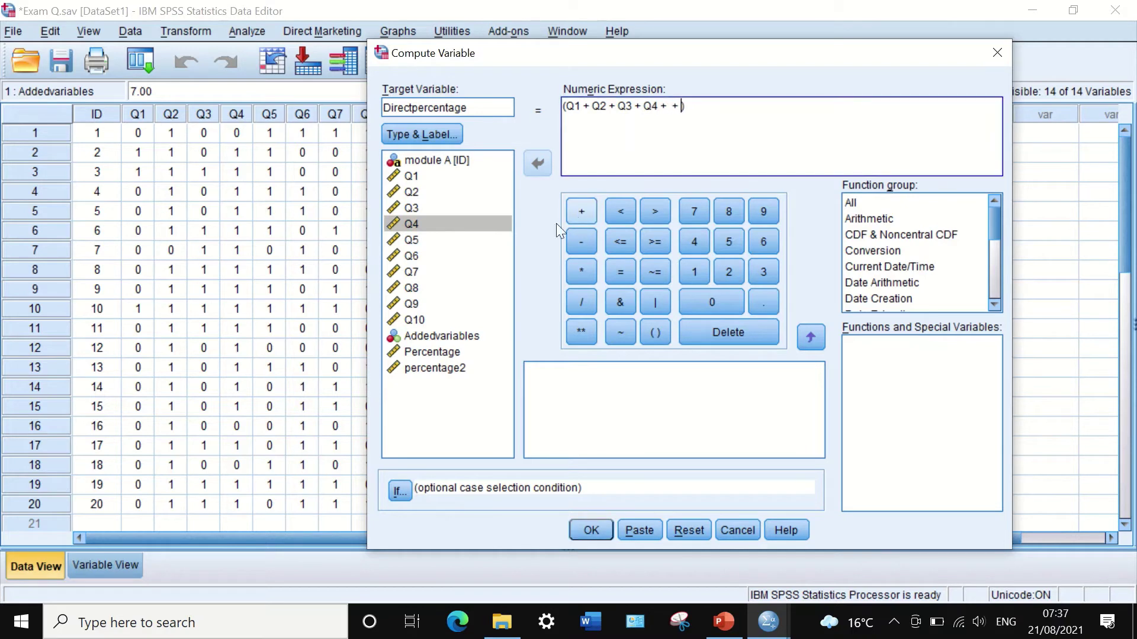
click(670, 107)
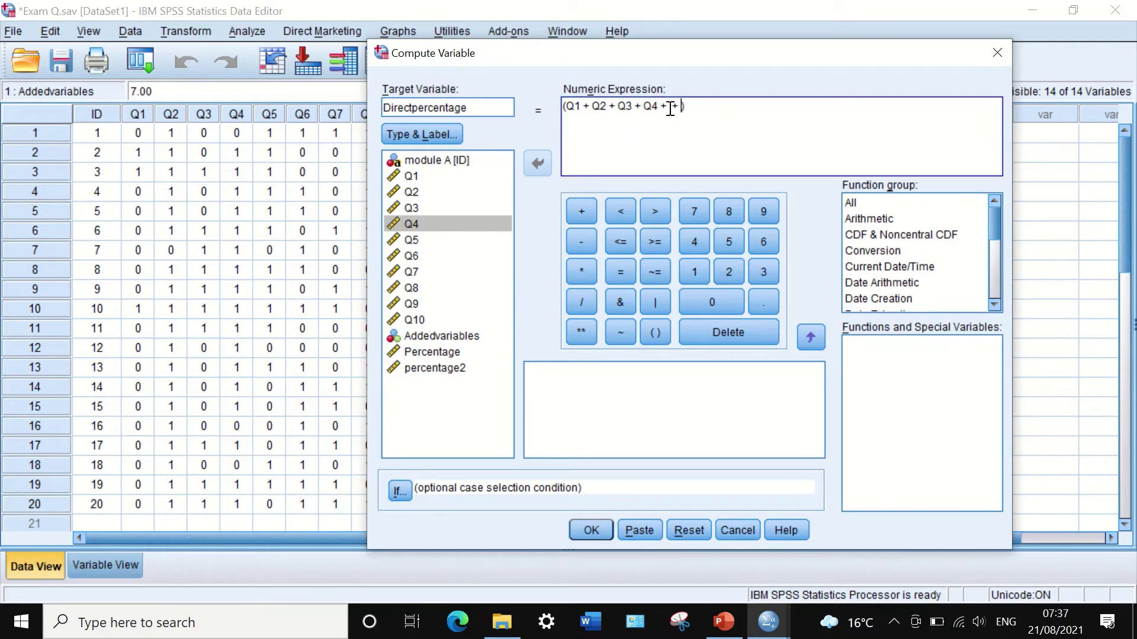
double_click(411, 239)
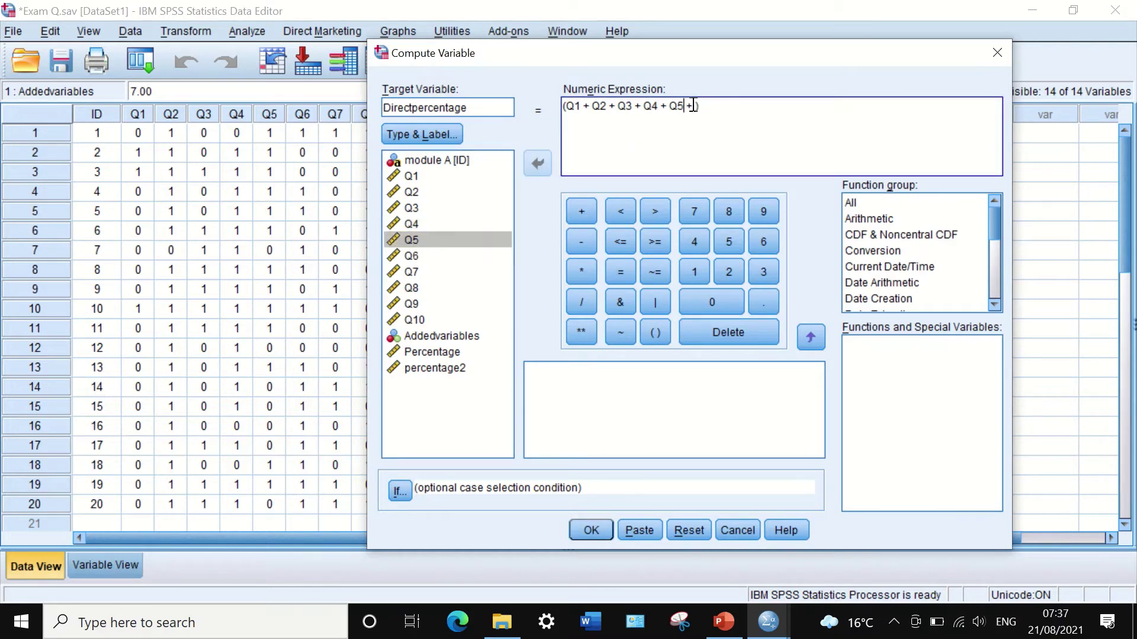
click(693, 107)
double_click(408, 255)
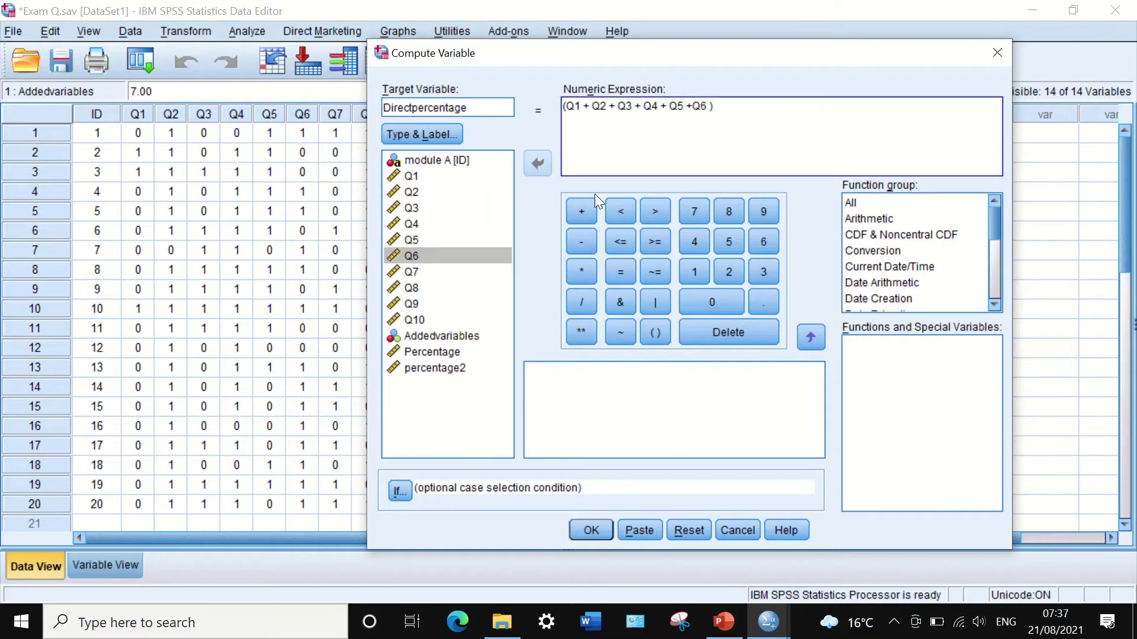
Add Q7 and Q8 to the sum inside the parentheses.
click(580, 211)
double_click(413, 271)
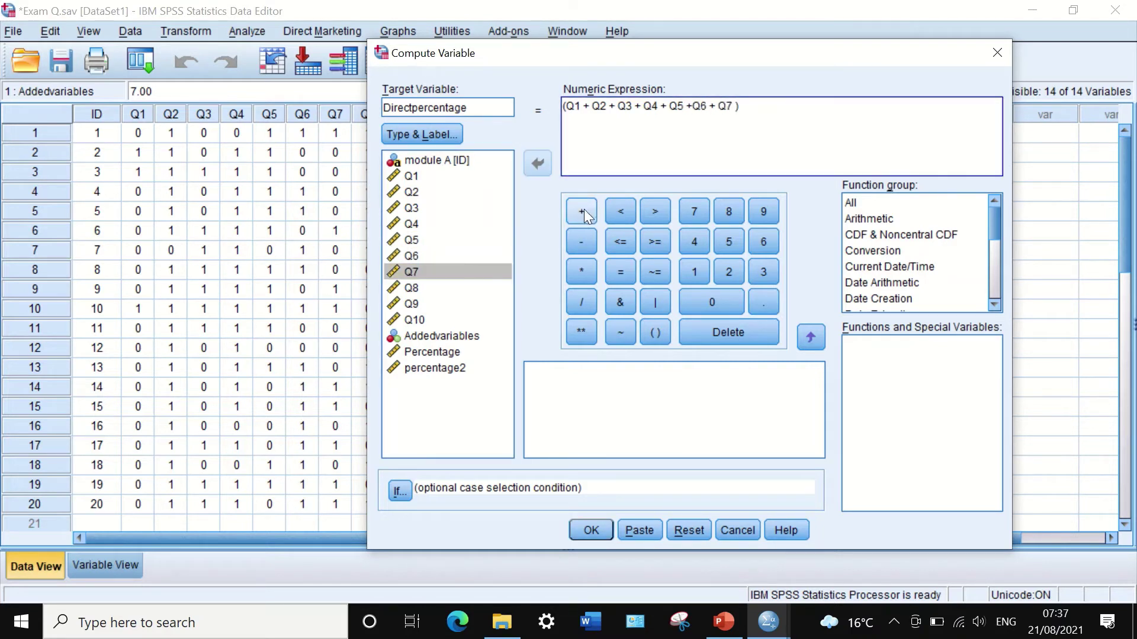
click(584, 208)
double_click(414, 289)
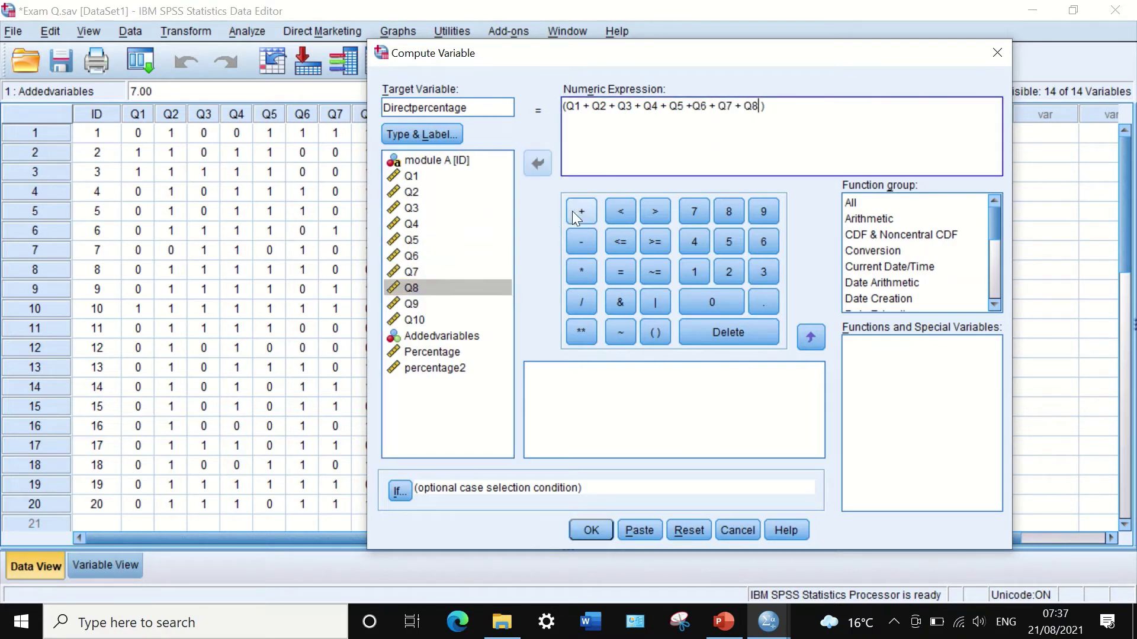
Add Q9 and Q10 to the sum inside the parentheses, with a single plus sign between the terms.
click(572, 212)
click(409, 303)
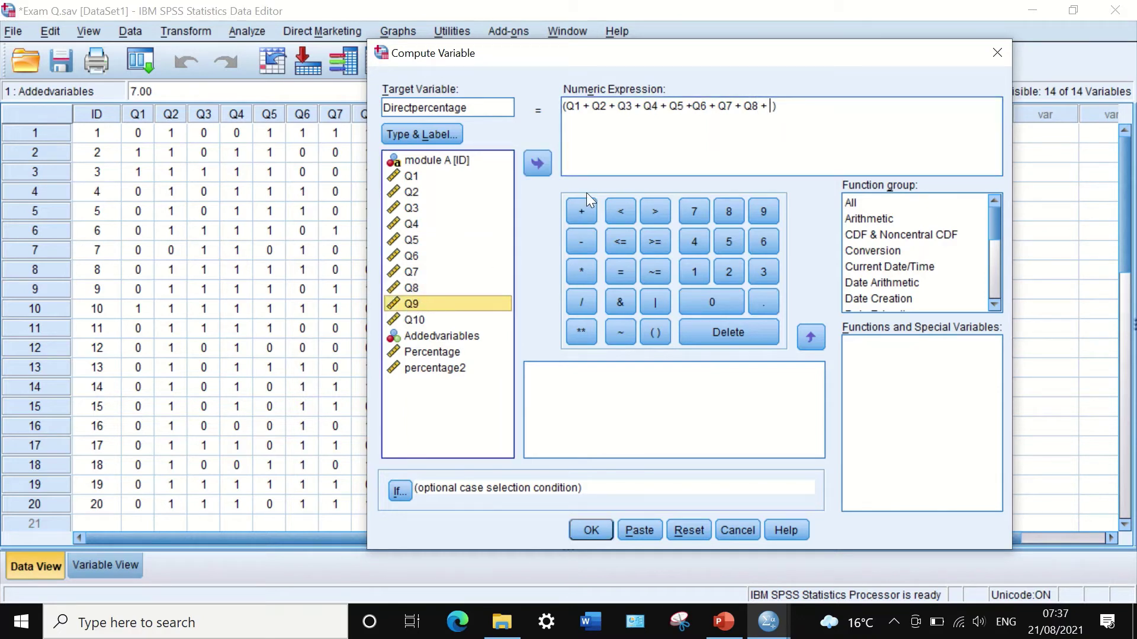
click(577, 212)
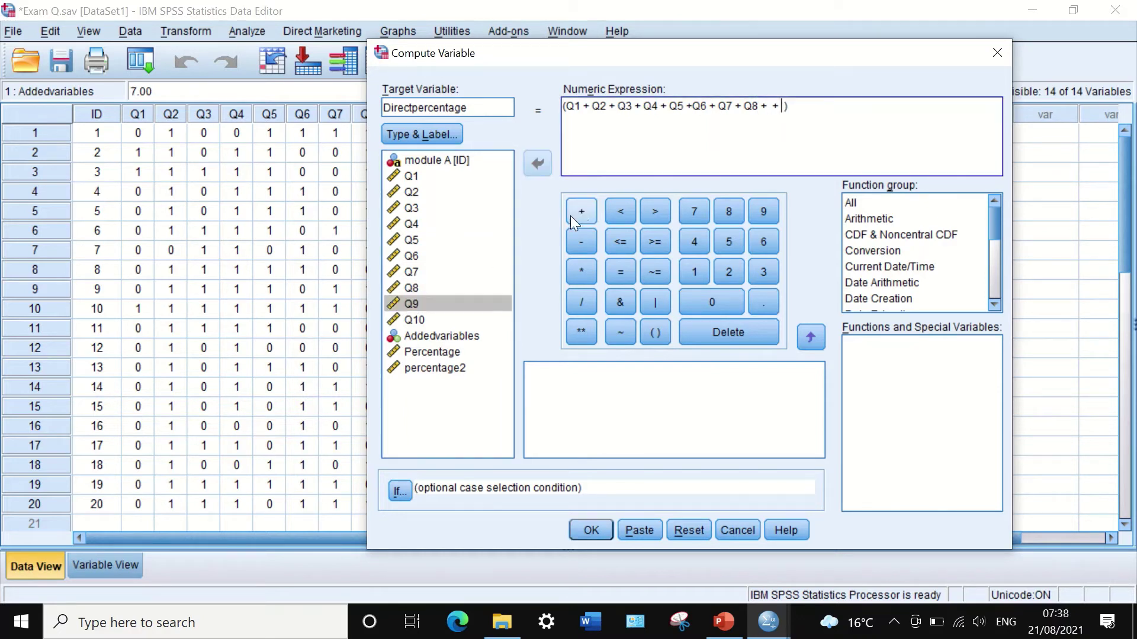
click(770, 104)
double_click(424, 307)
click(794, 108)
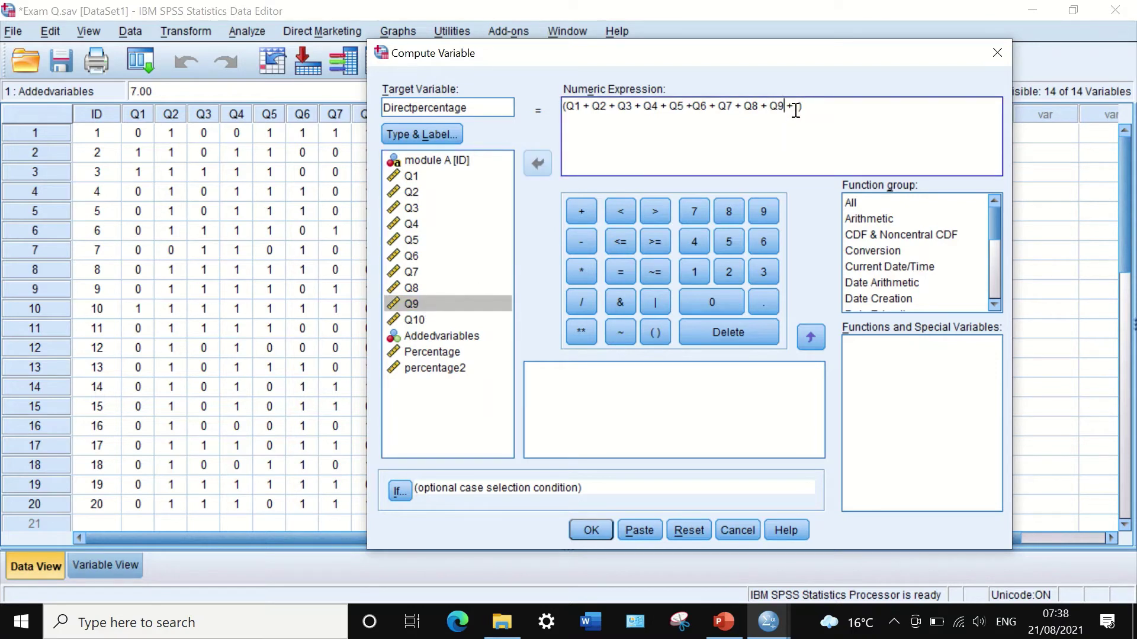
click(424, 321)
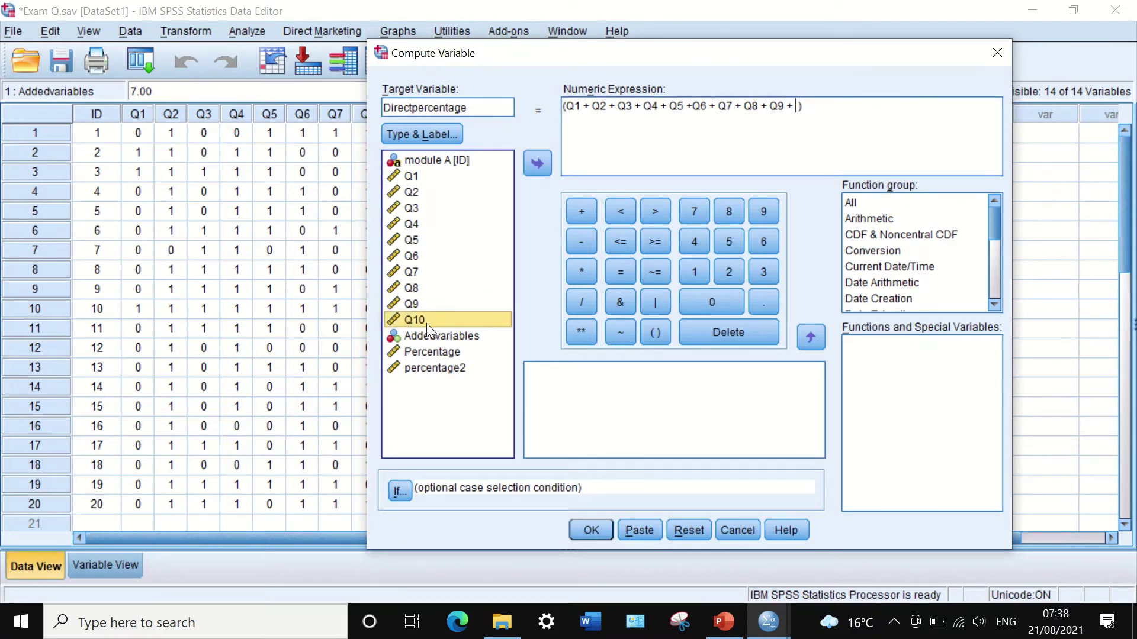
click(537, 164)
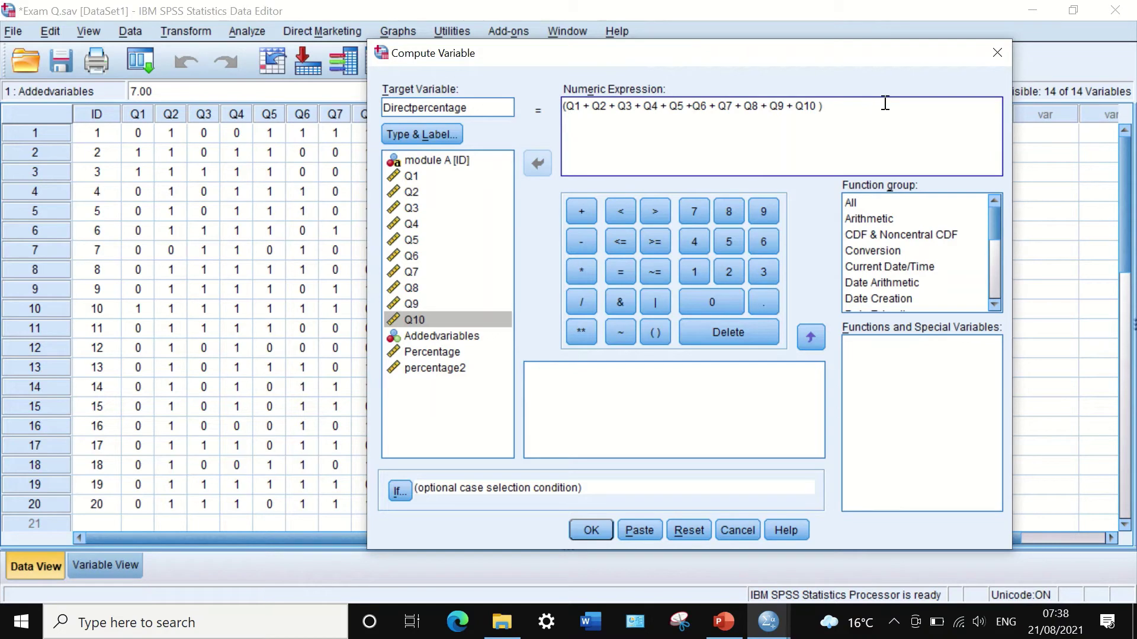
Append / 10 * 100 after the parenthesised sum, run the computation and return to the data.
click(482, 106)
drag(535, 55, 481, 65)
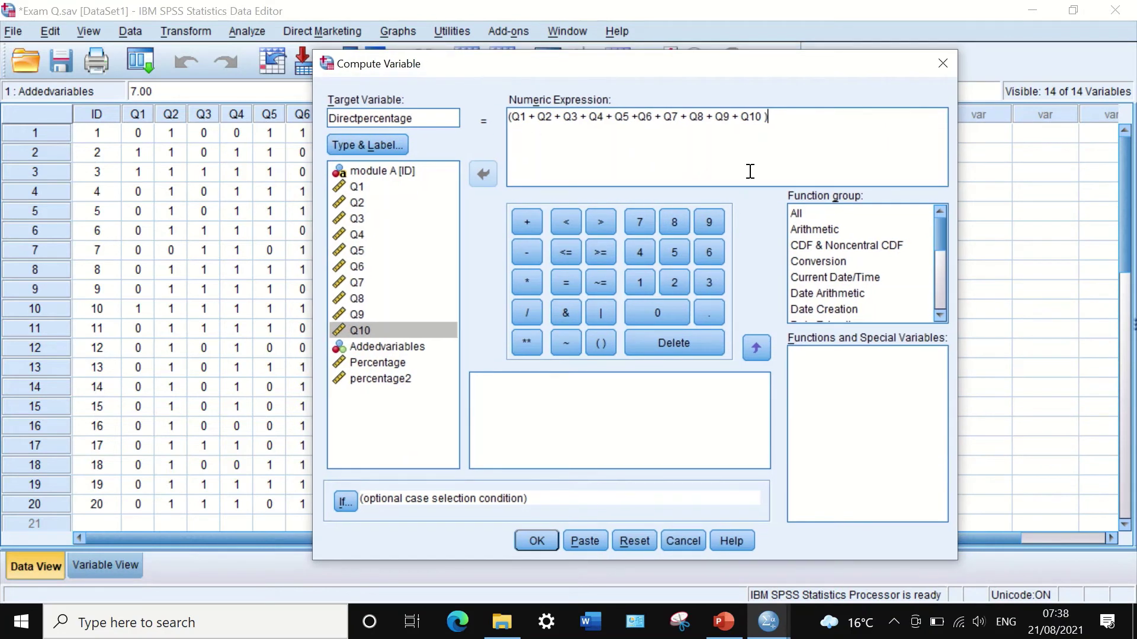
click(526, 312)
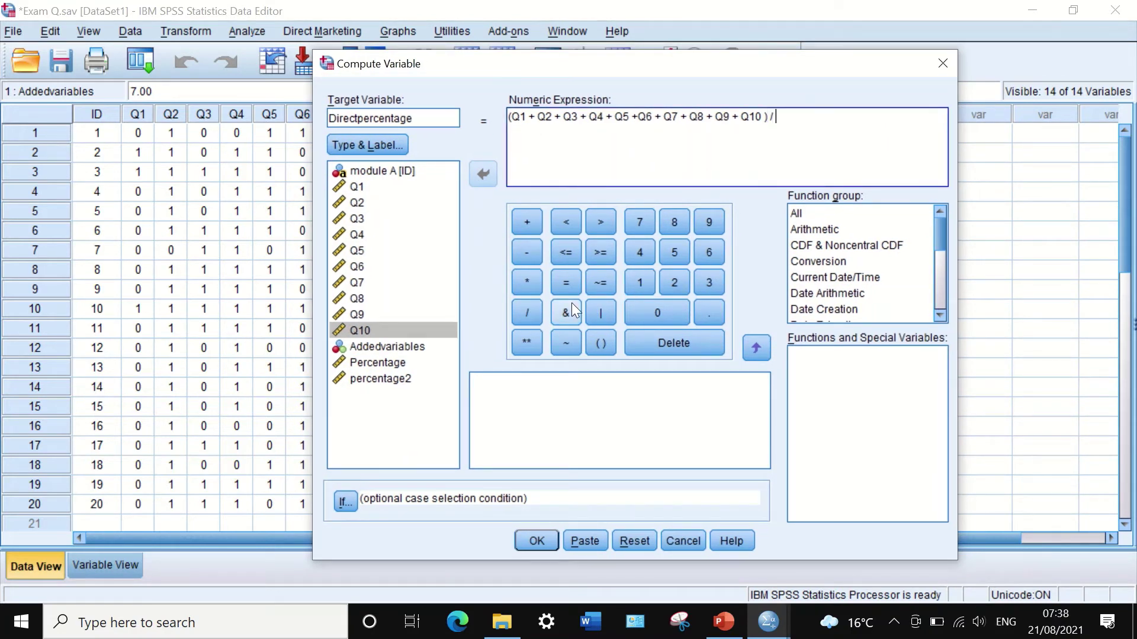
click(634, 289)
click(641, 302)
click(521, 279)
click(637, 285)
click(649, 309)
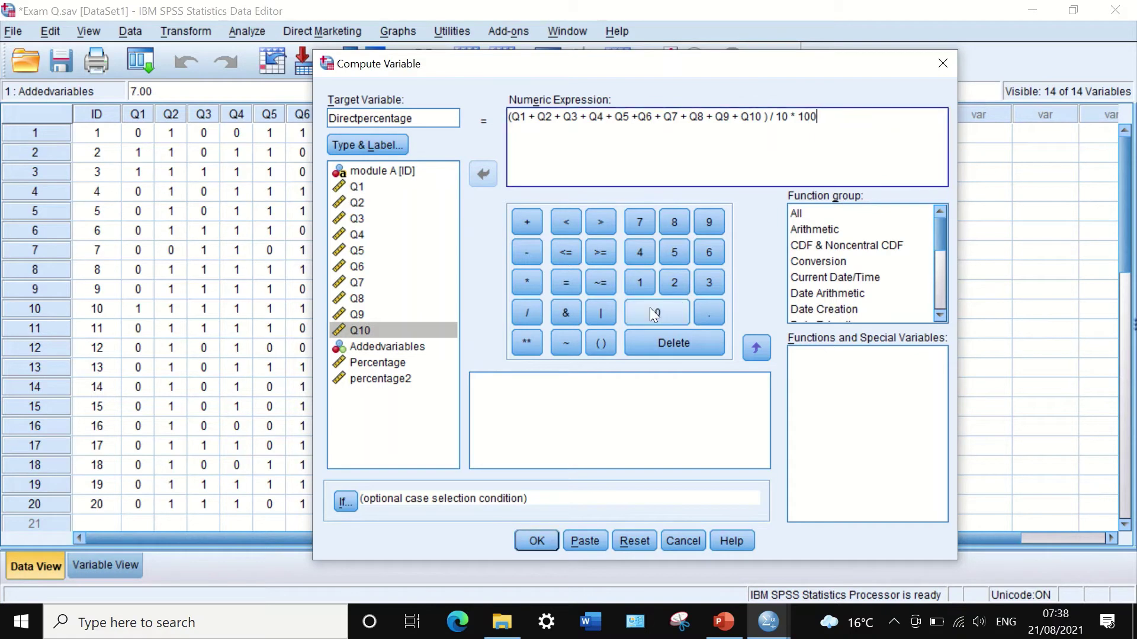
click(649, 309)
click(536, 541)
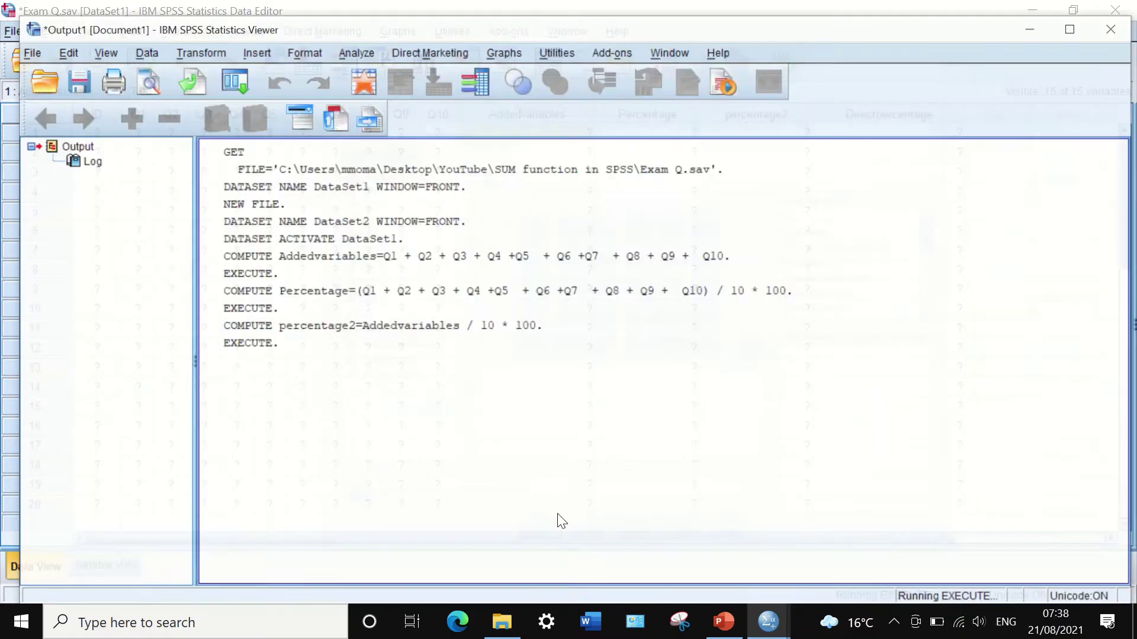
click(1034, 14)
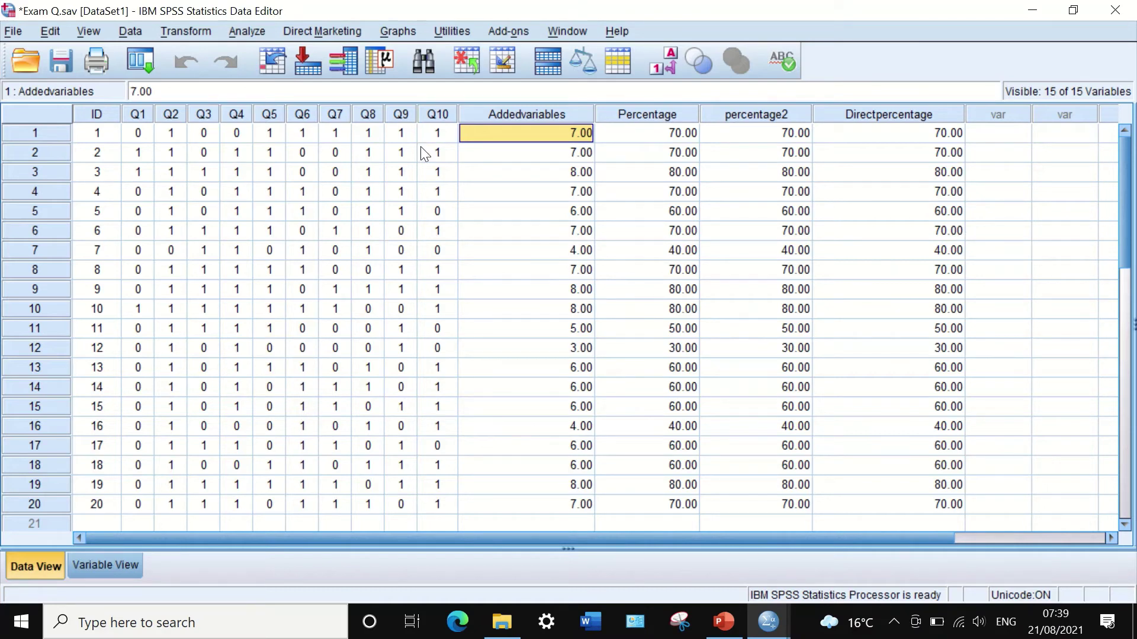
Reopen the Compute Variable definition, reset it to empty and name the target variable SUM.
click(185, 32)
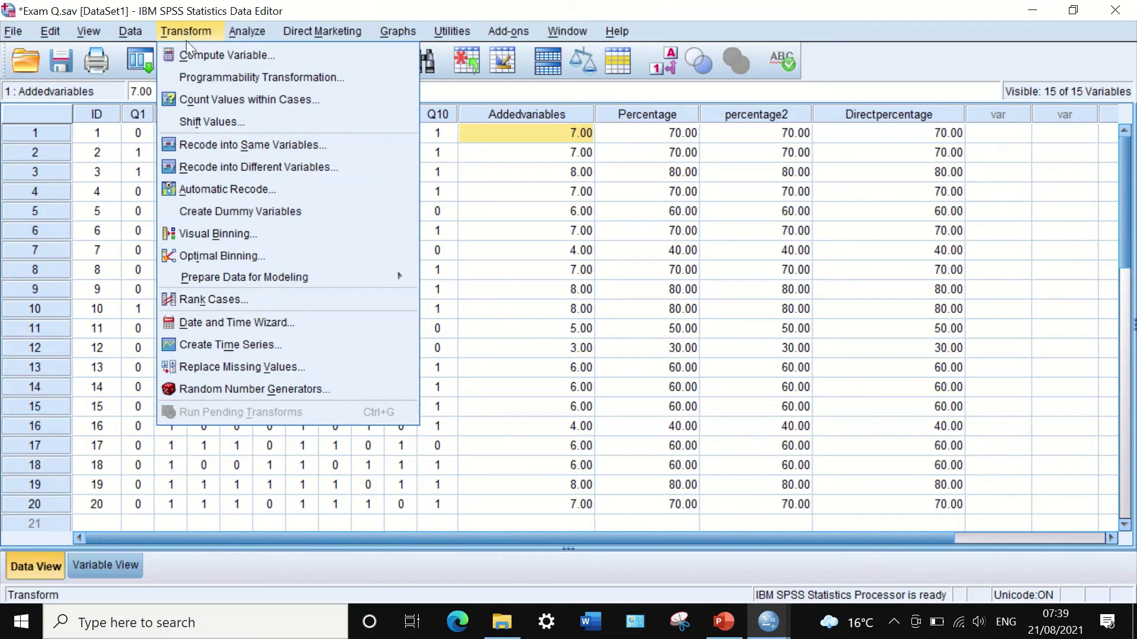
click(190, 54)
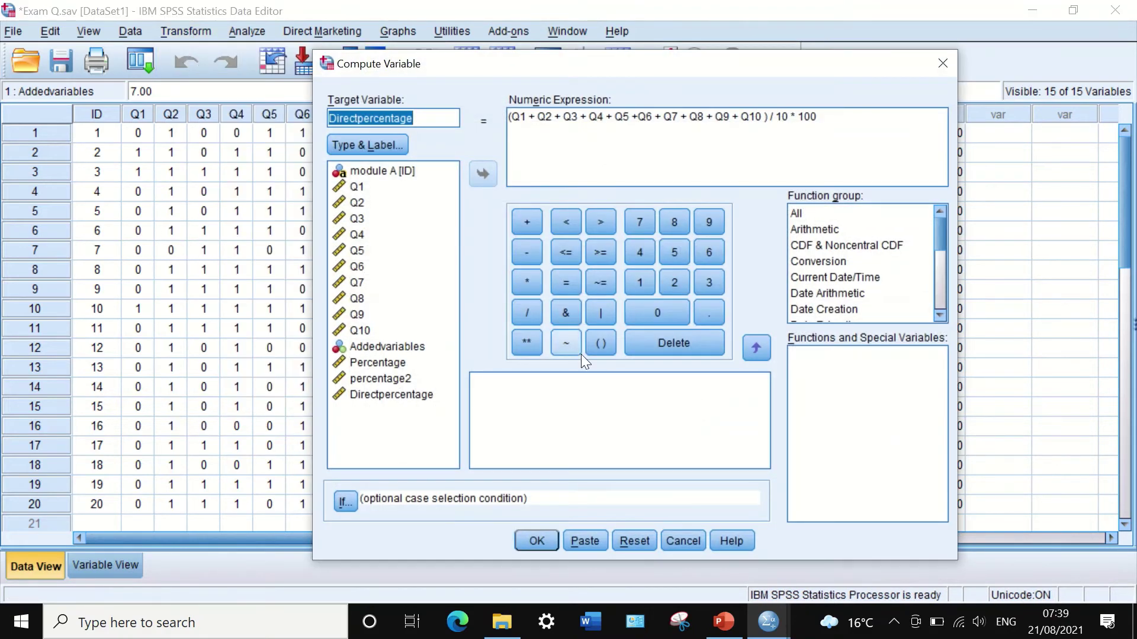
click(648, 540)
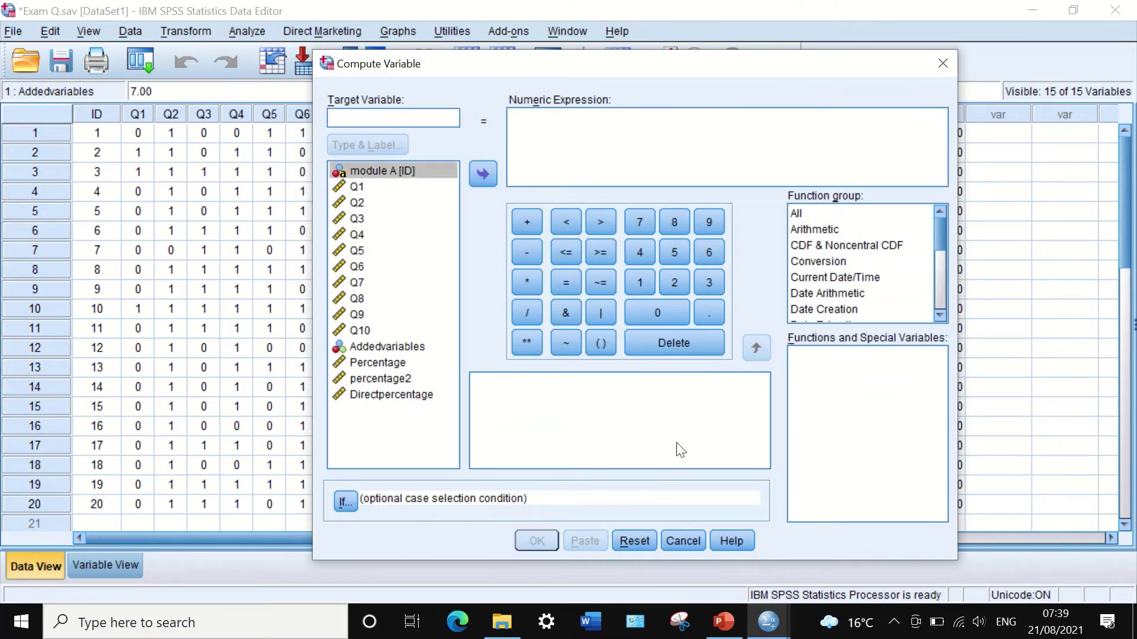
drag(510, 66, 648, 82)
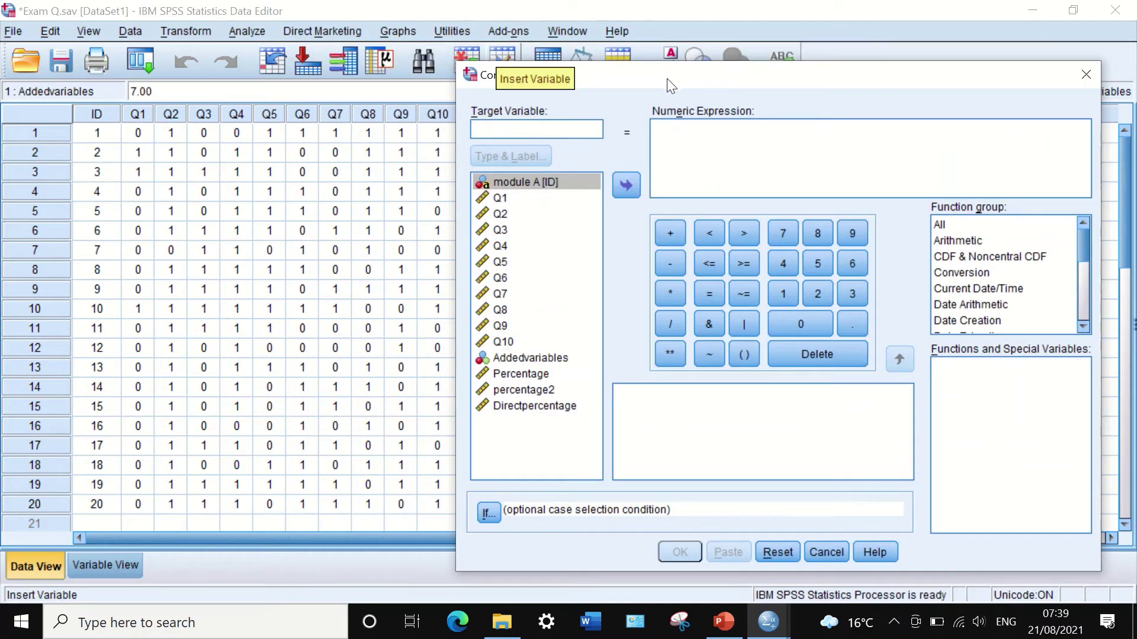
drag(667, 79, 572, 305)
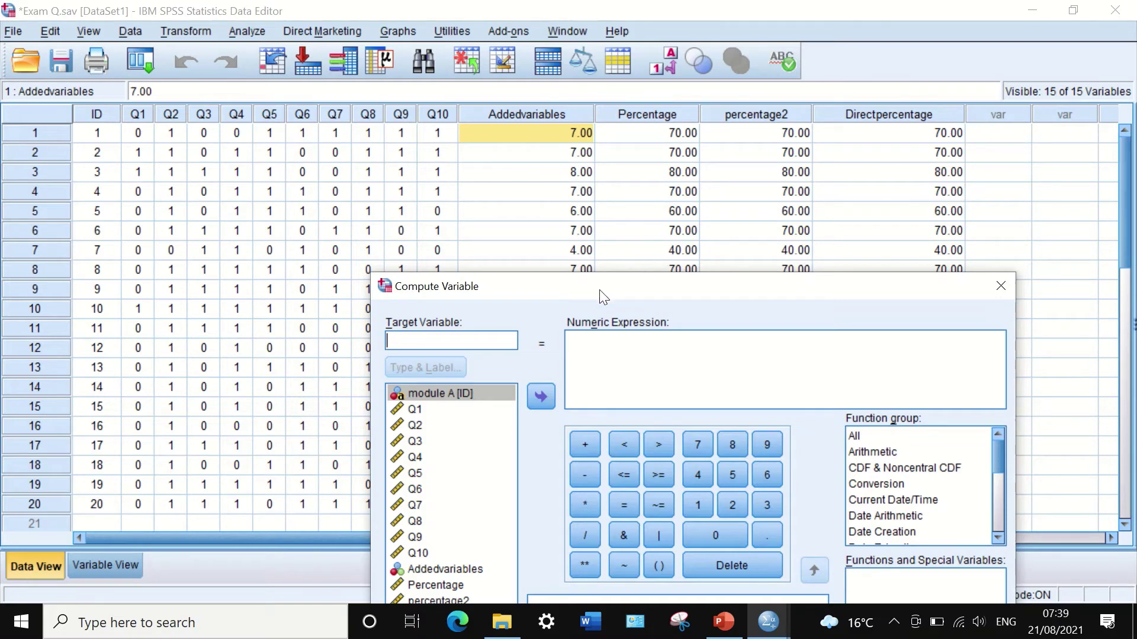
drag(595, 288, 493, 177)
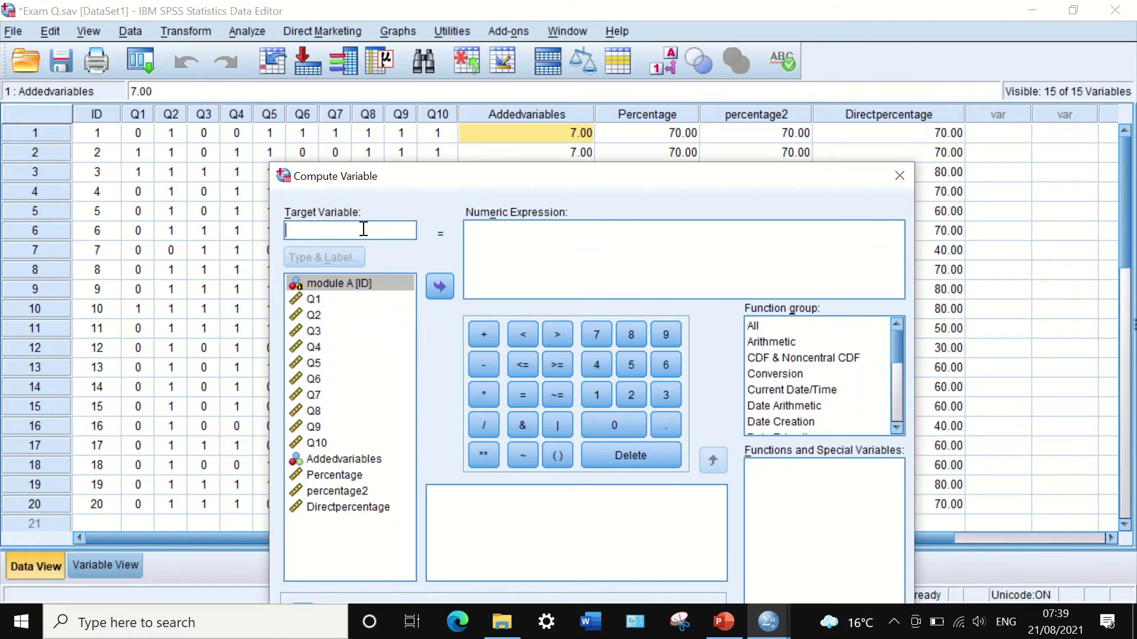
text(SUM)
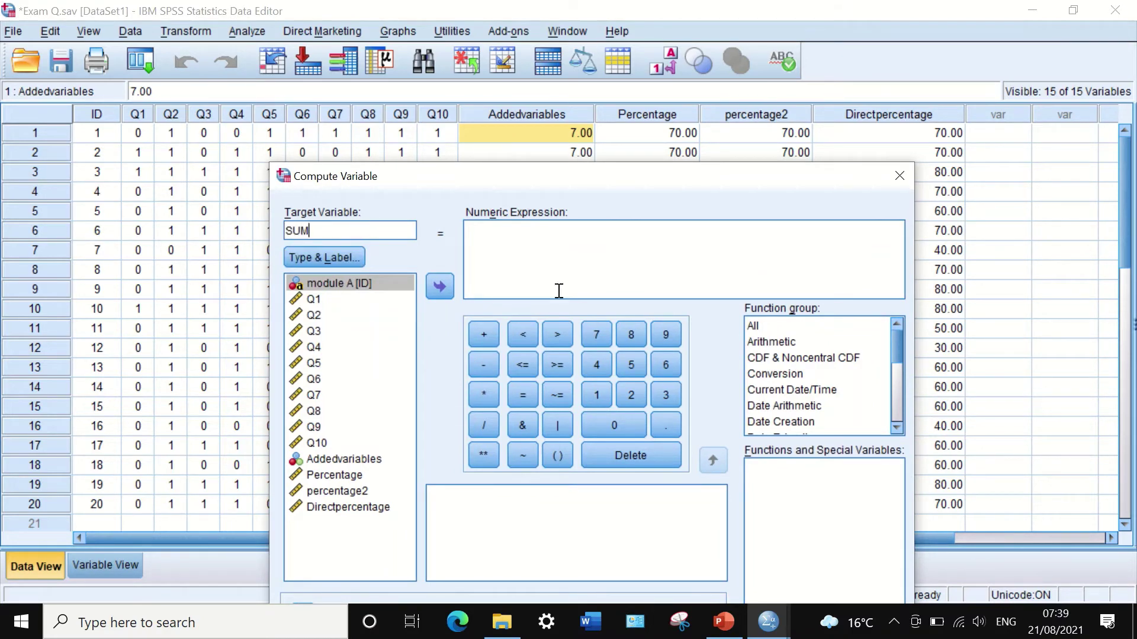
Insert the Sum function from the Statistical function group into the numeric expression.
drag(605, 175, 668, 135)
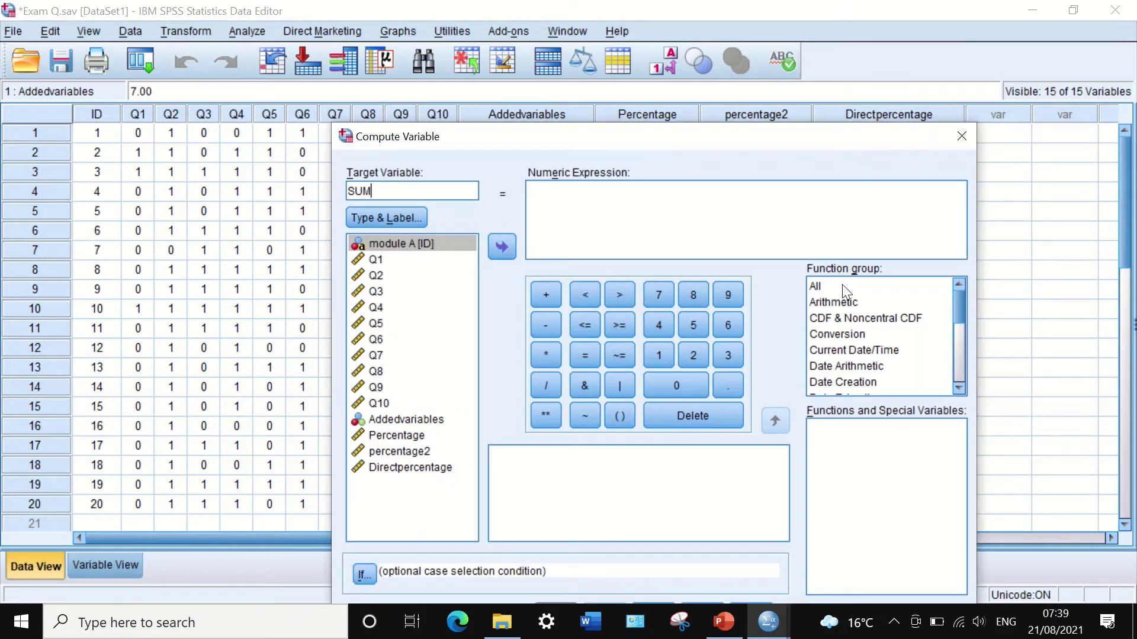
click(821, 286)
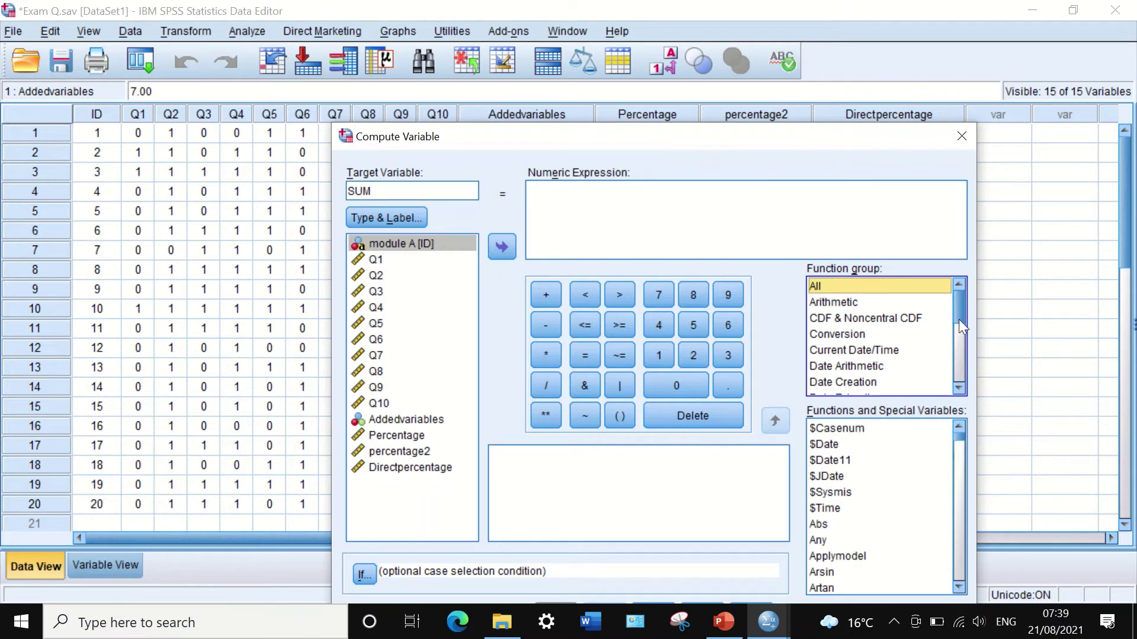
drag(958, 307, 957, 361)
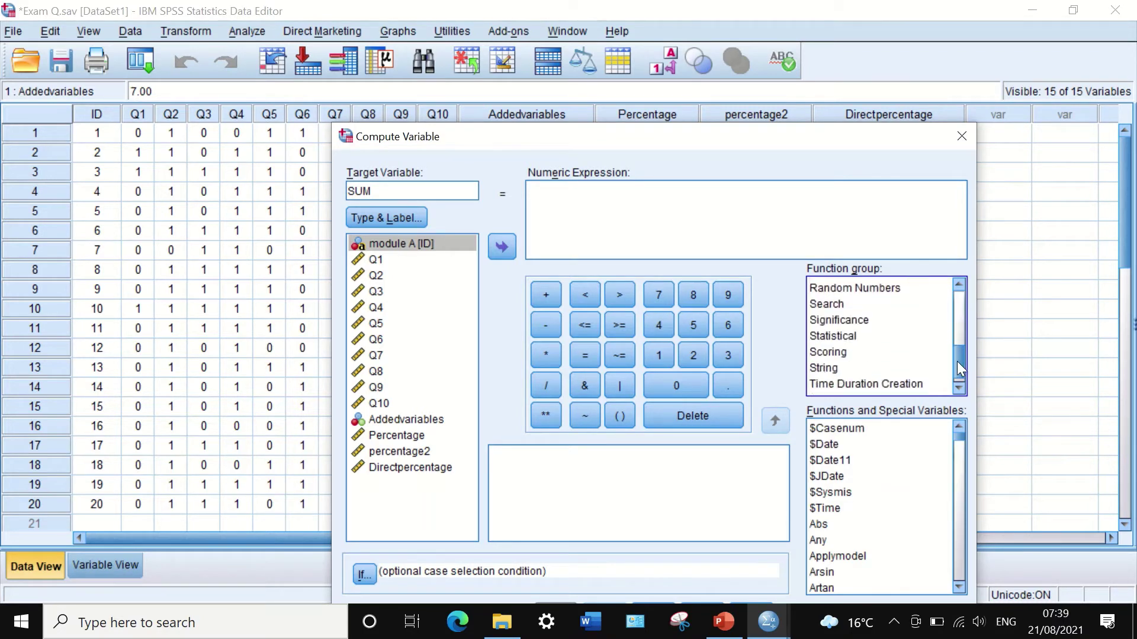
click(850, 334)
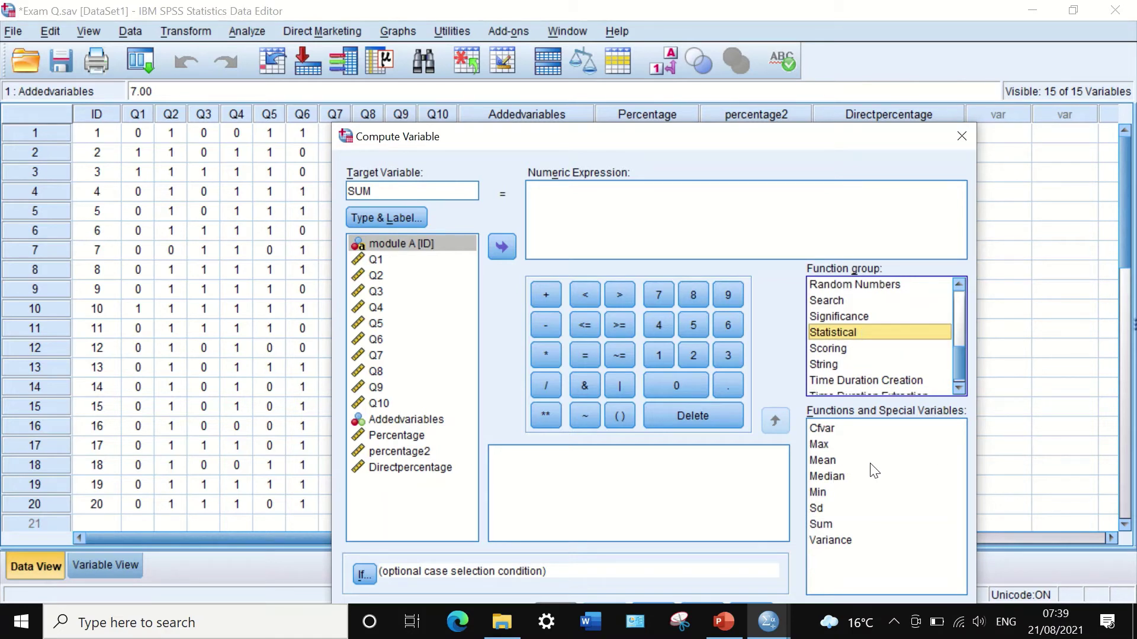
click(826, 525)
drag(835, 524, 539, 206)
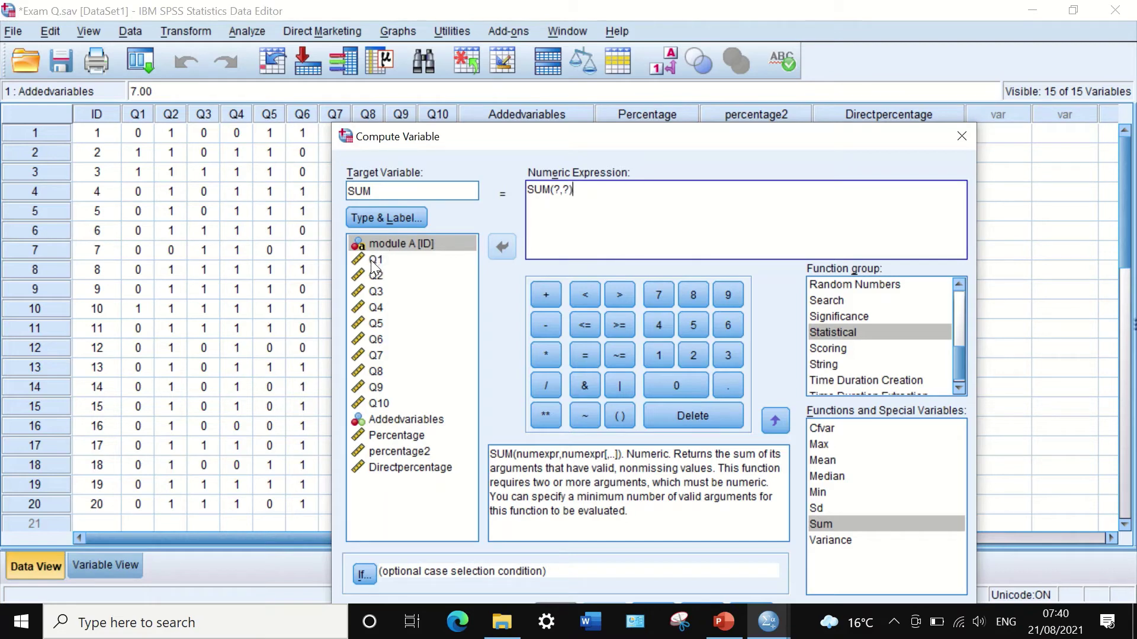
Replace the two placeholder arguments of the SUM function with Q1 and Q2.
click(559, 190)
key(Delete)
key(Delete)
click(450, 260)
click(501, 246)
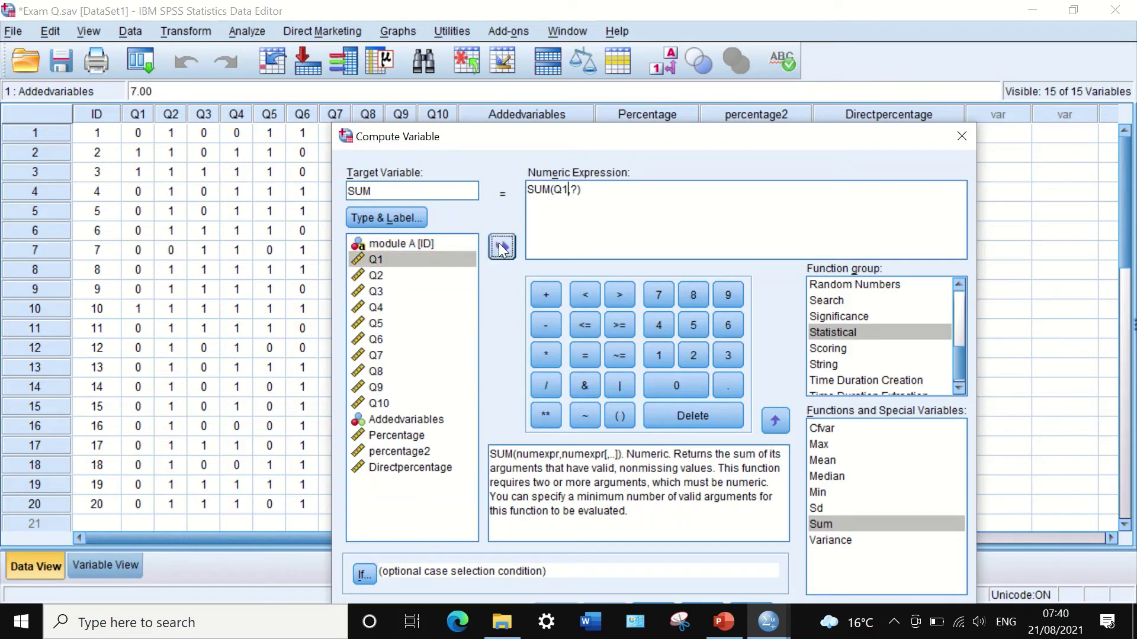
click(571, 206)
text(,)
key(BackSpace)
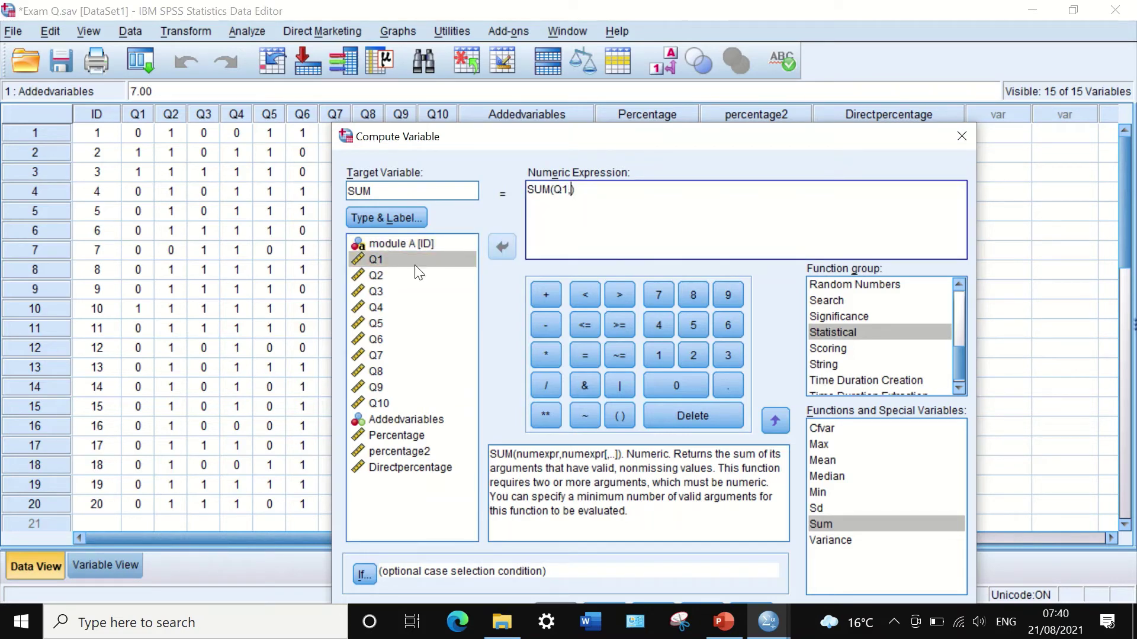
click(379, 275)
click(507, 243)
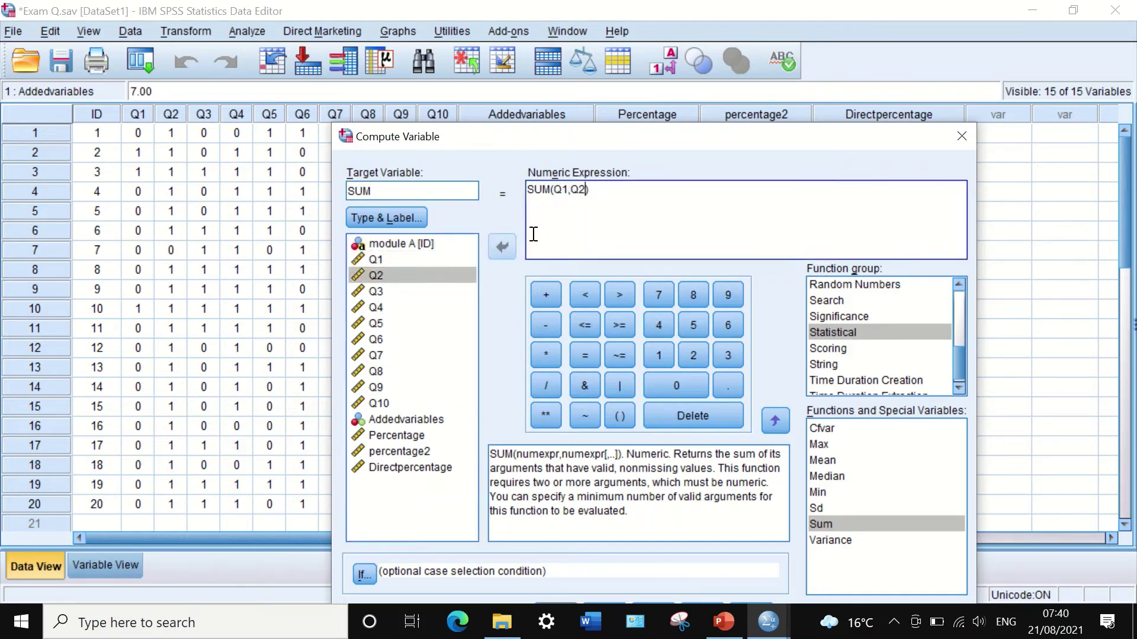
Add Q3 and Q4 as further comma-separated arguments of the SUM function.
click(583, 231)
text(,)
click(386, 291)
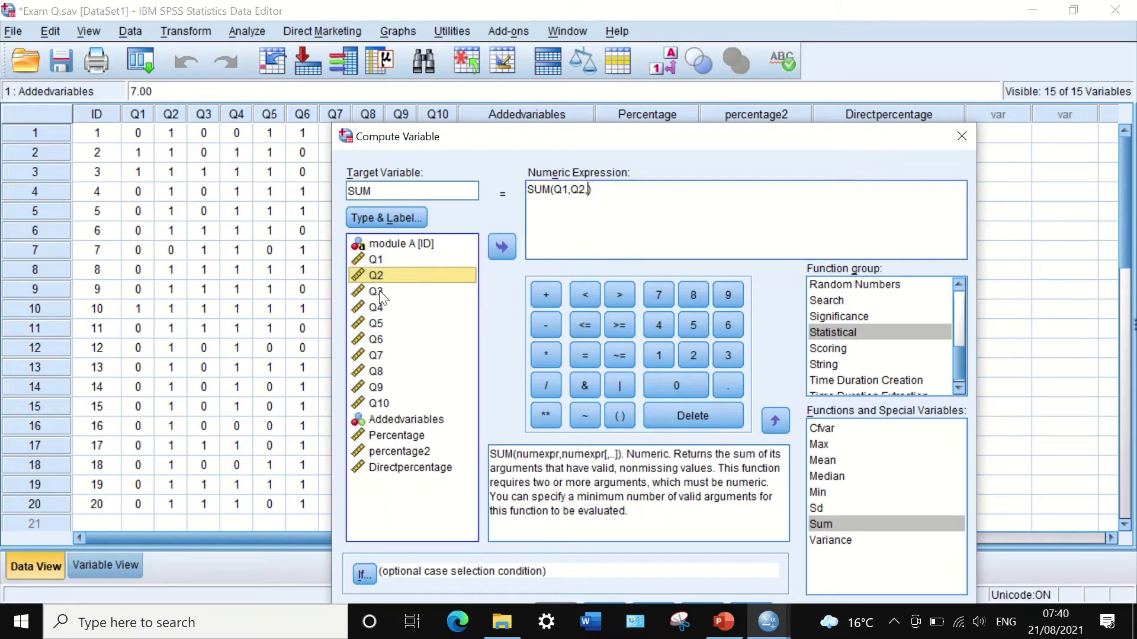
click(506, 243)
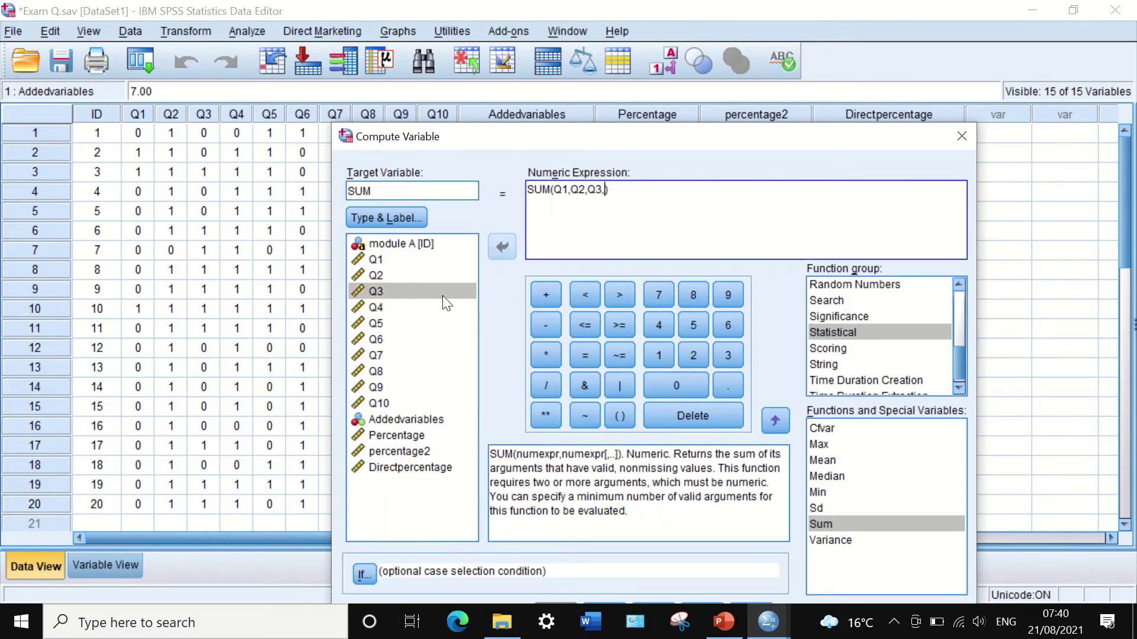
text(,)
click(379, 307)
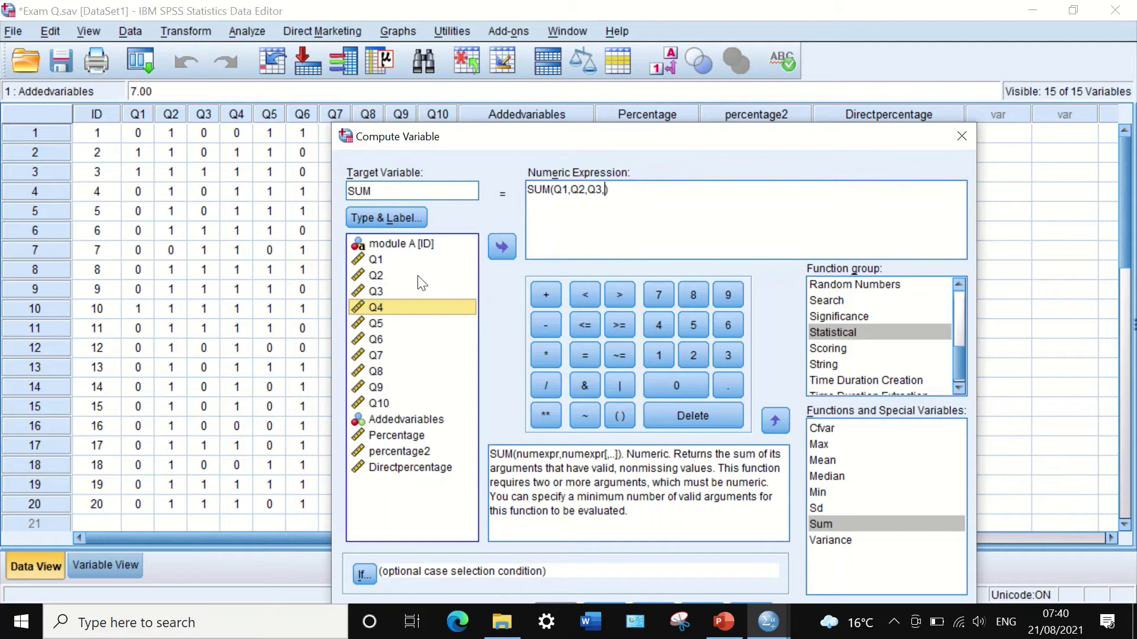
click(500, 244)
Extend the SUM function's argument list with Q5 and Q6, separated by commas.
text(,)
double_click(377, 326)
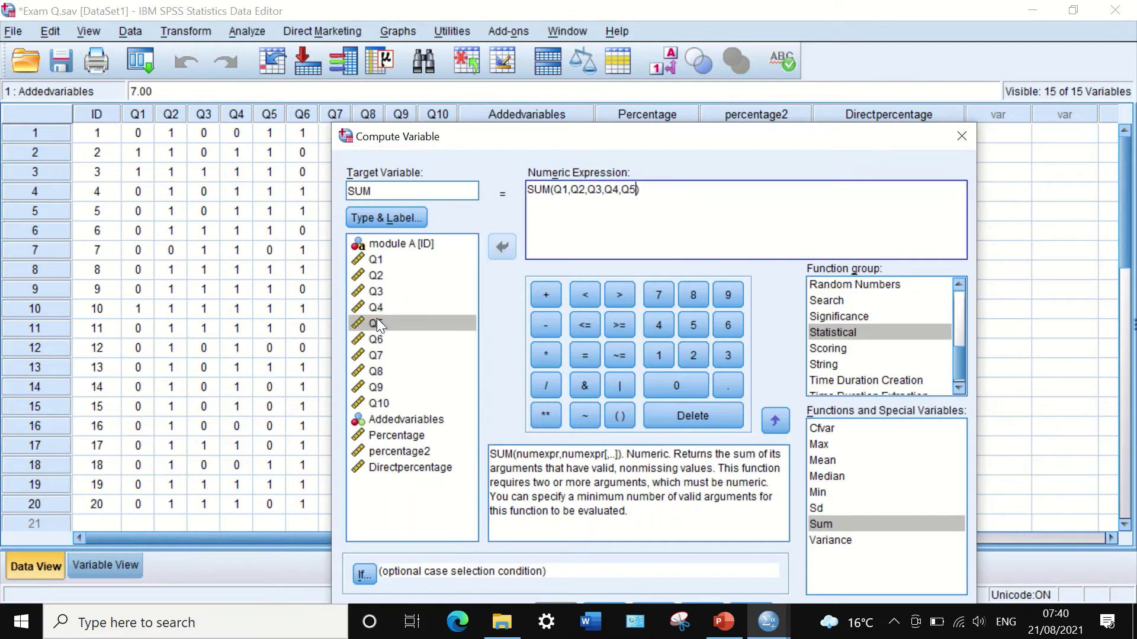
text(,)
click(379, 340)
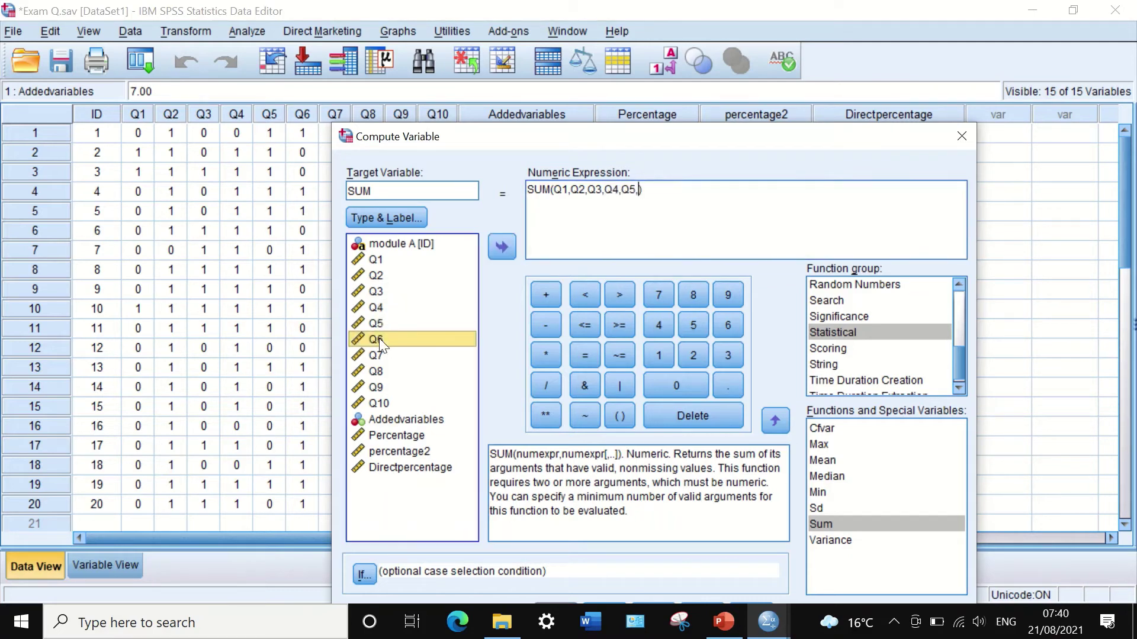
click(500, 249)
Append Q7 and Q8 to the SUM function's arguments, separated by commas.
text(,)
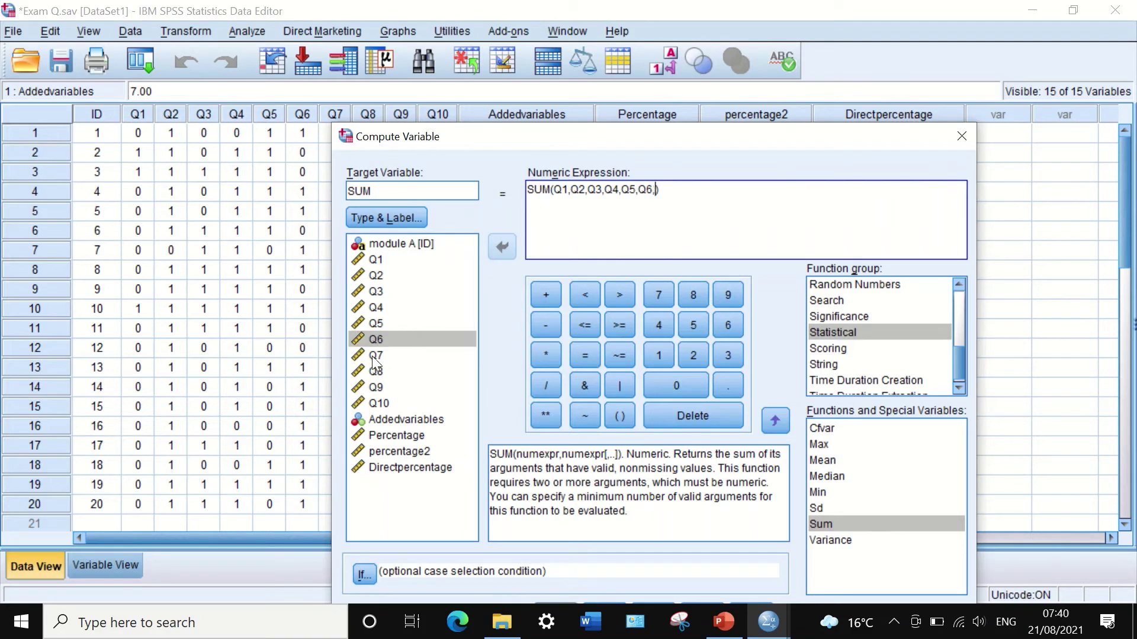
click(376, 355)
click(504, 247)
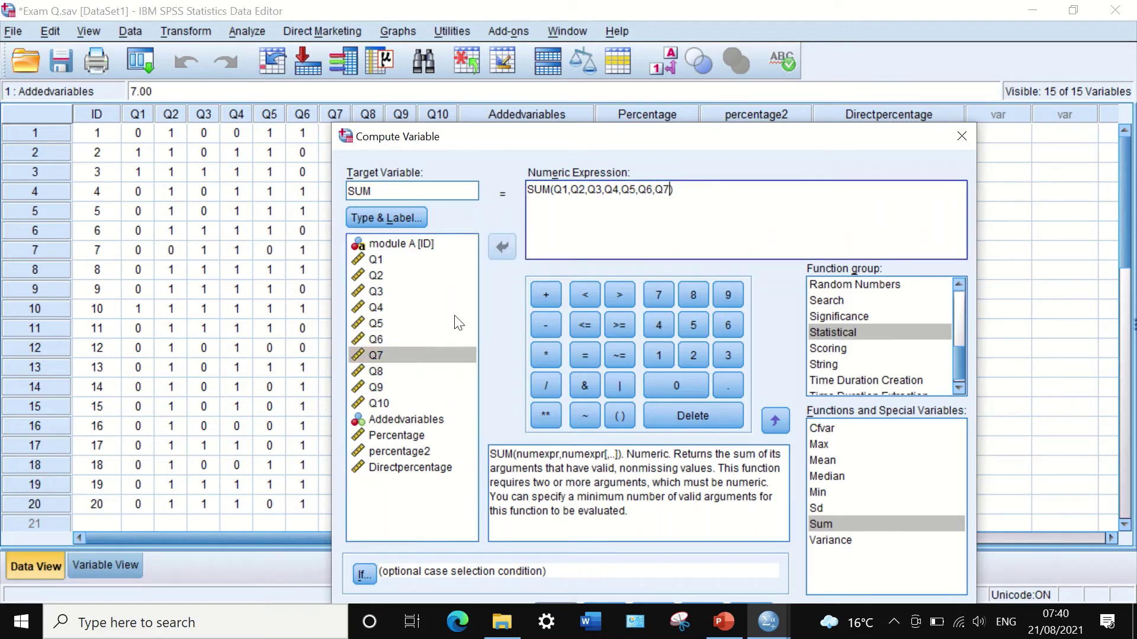
text(,)
click(391, 371)
click(502, 246)
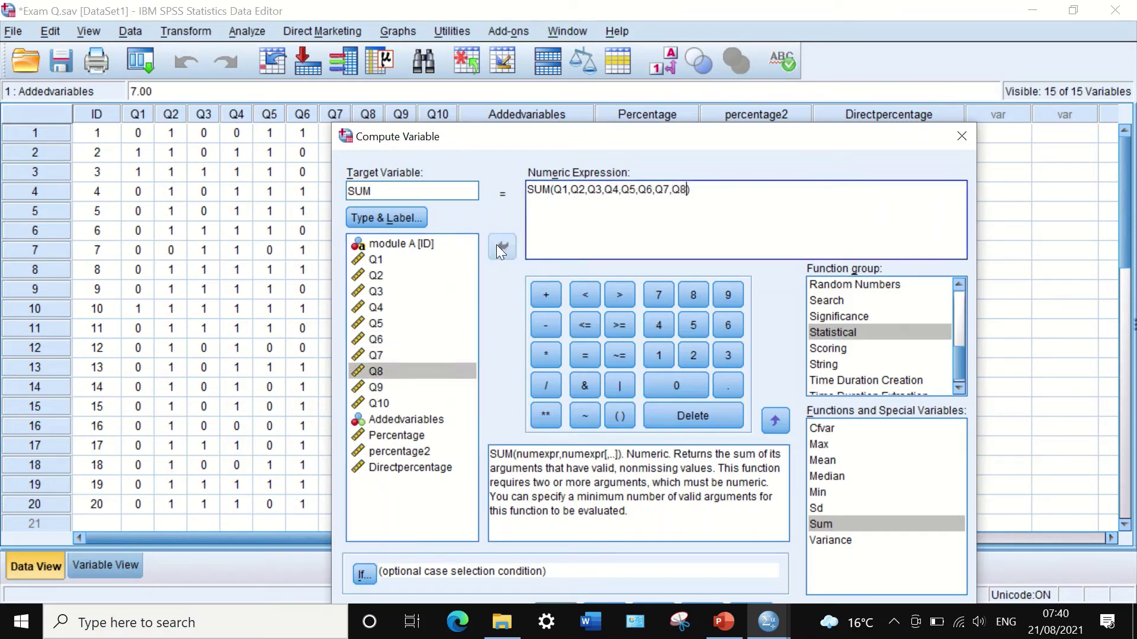
Add Q9 and Q10 as the last comma-separated arguments of the SUM function.
text(,)
click(379, 386)
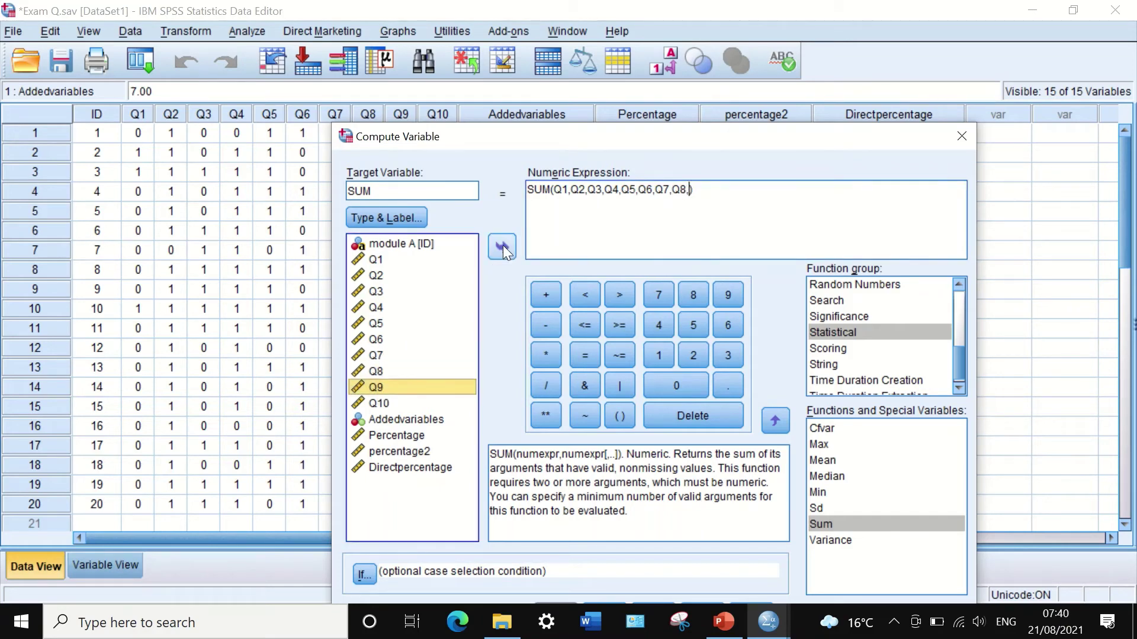
click(503, 245)
text(,)
click(383, 404)
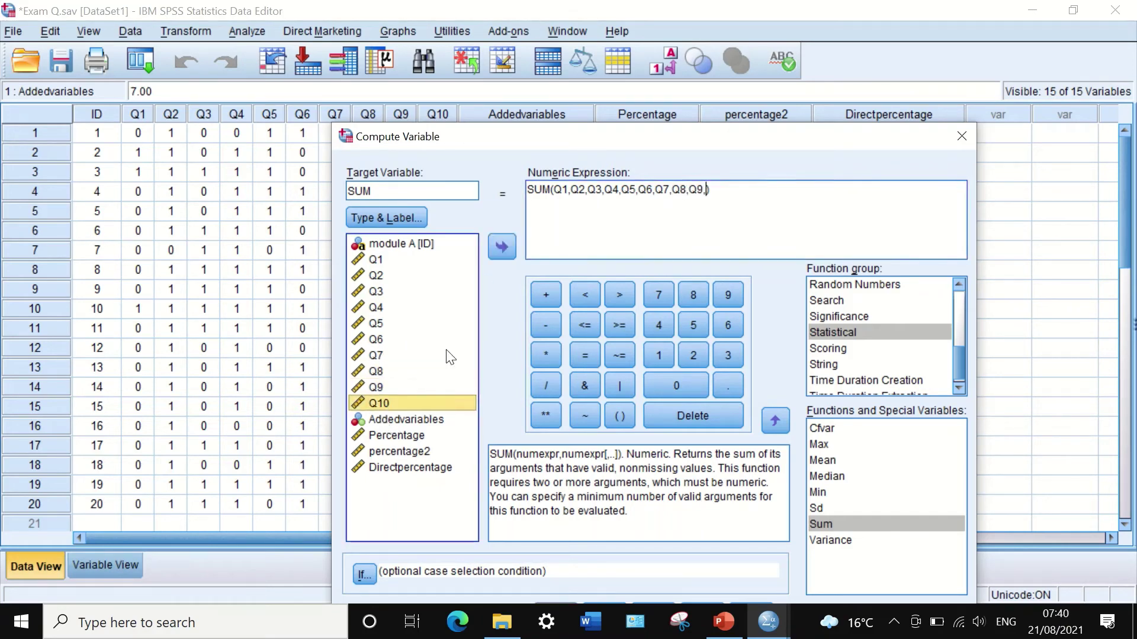
click(503, 245)
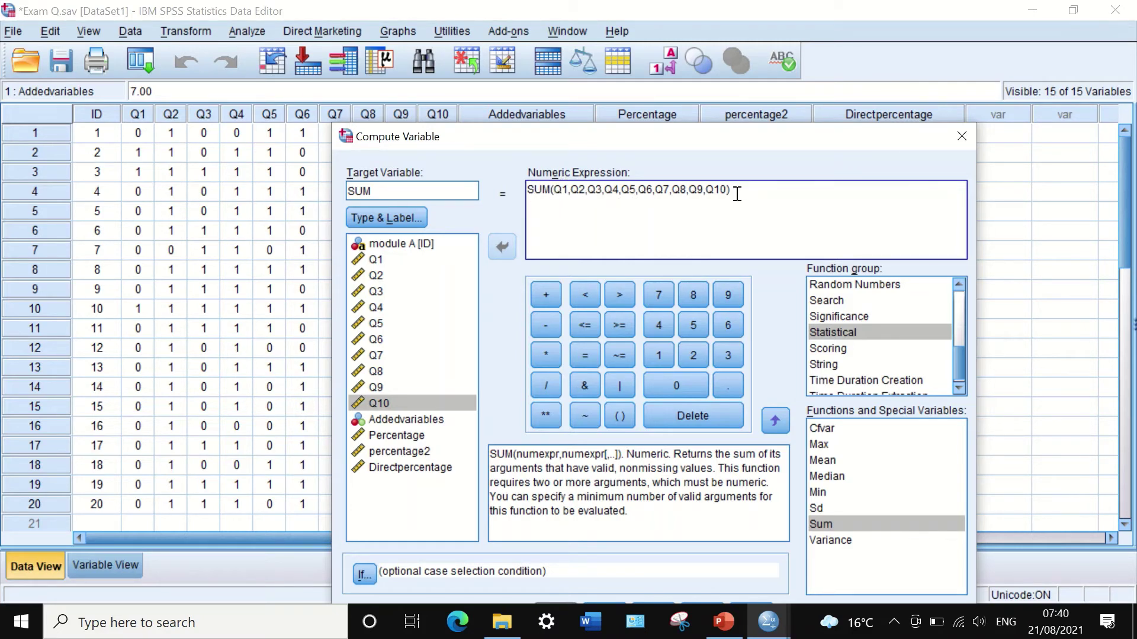
Run the computation of the SUM variable and return to the data to view the new column.
drag(537, 137, 641, 127)
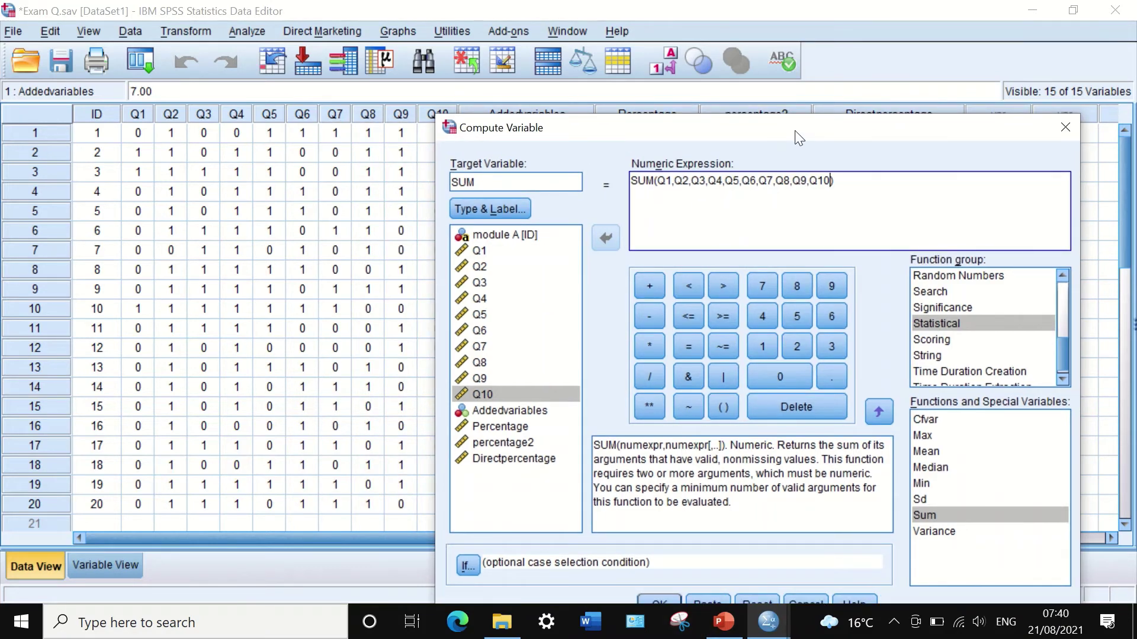
drag(799, 138, 730, 90)
click(590, 559)
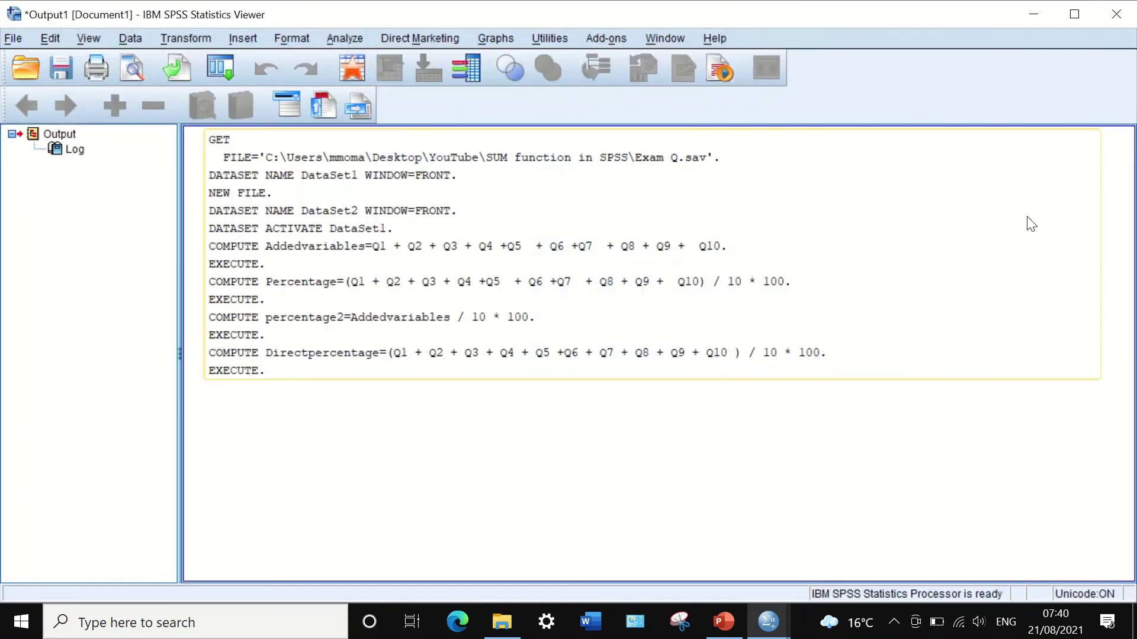
click(1050, 19)
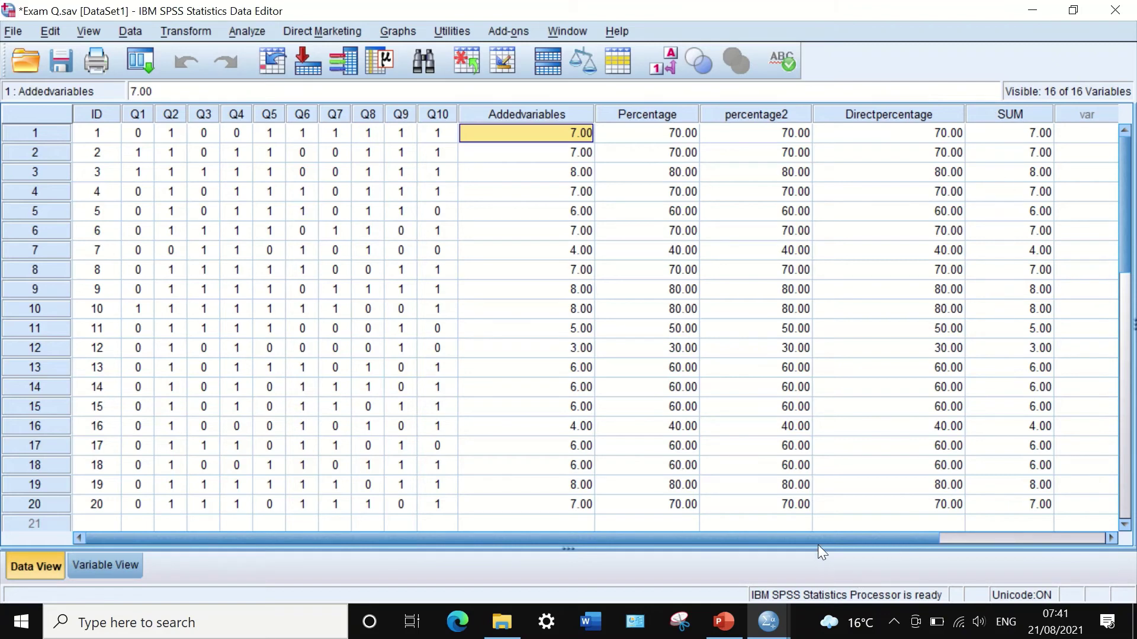
drag(819, 541, 876, 537)
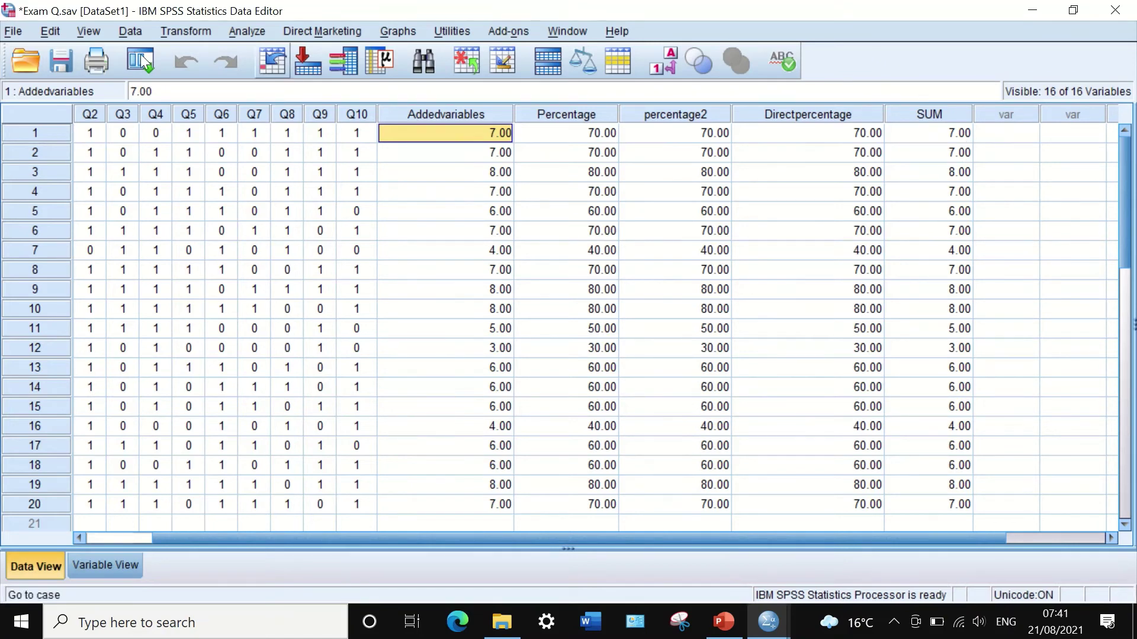
Reopen Compute Variable and extend the SUM function of Q1 to Q10 with / 10 * 100.
click(182, 31)
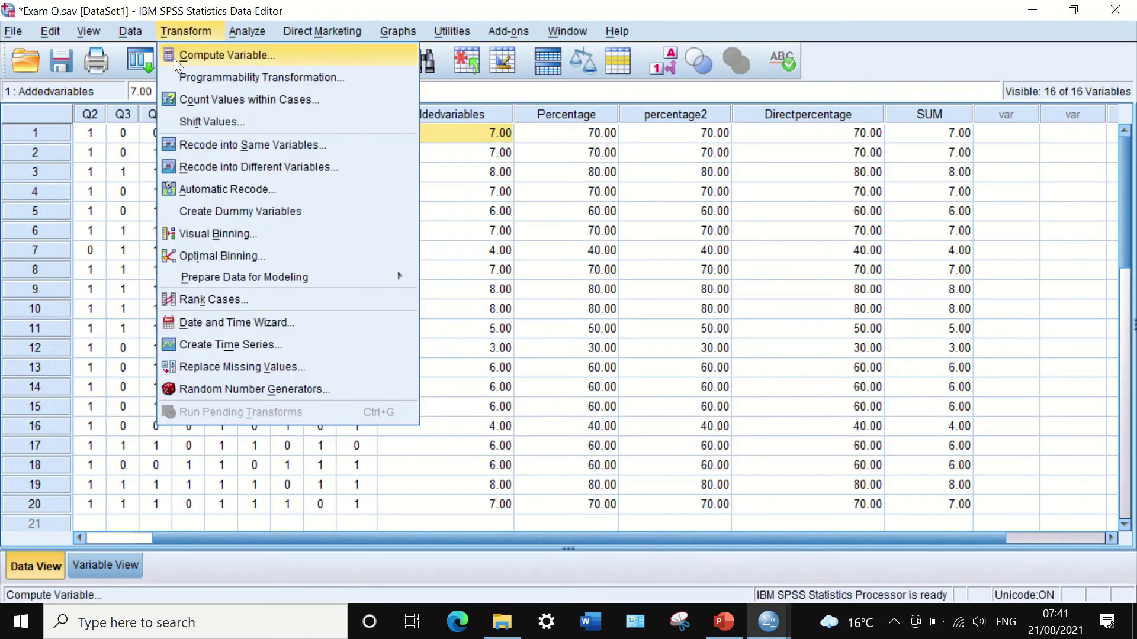
click(173, 57)
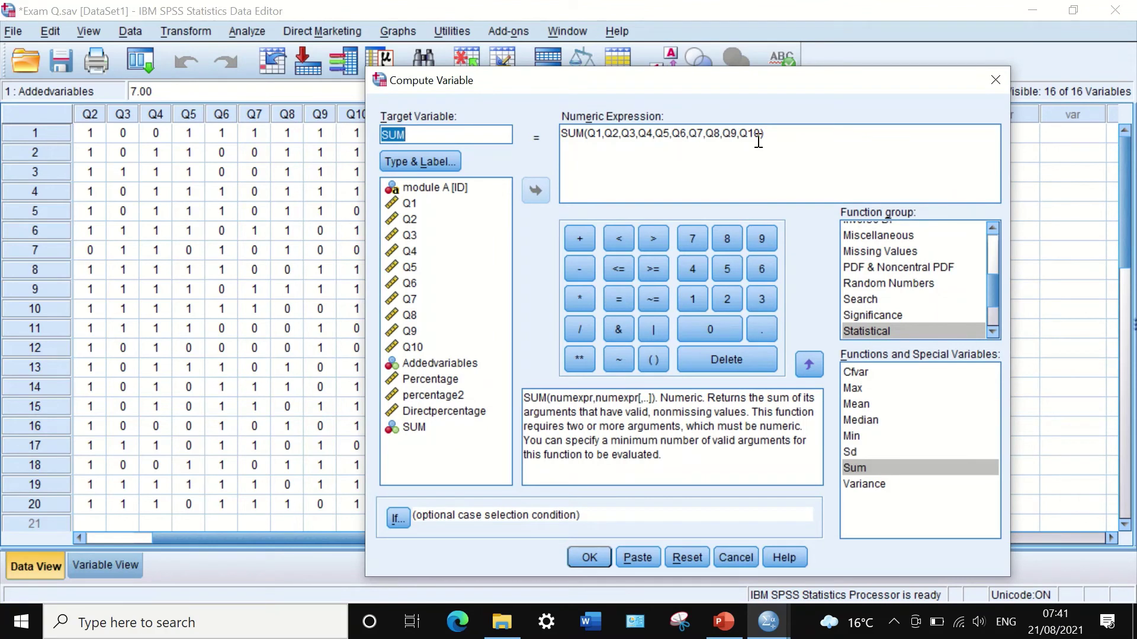
click(784, 141)
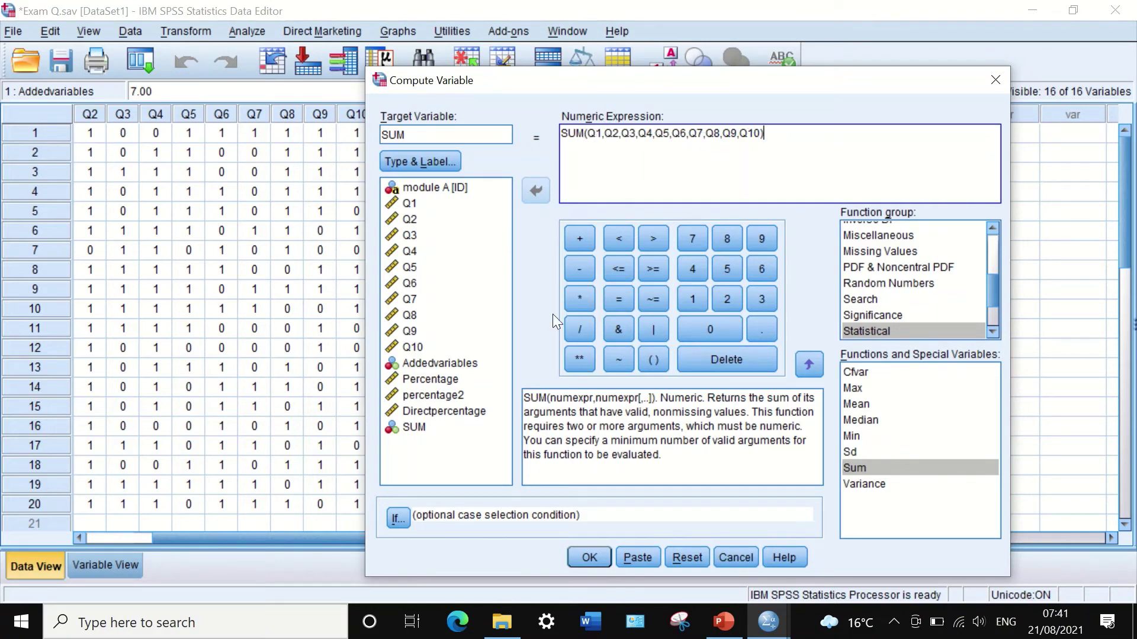
click(580, 332)
click(689, 302)
click(697, 329)
click(575, 299)
click(684, 302)
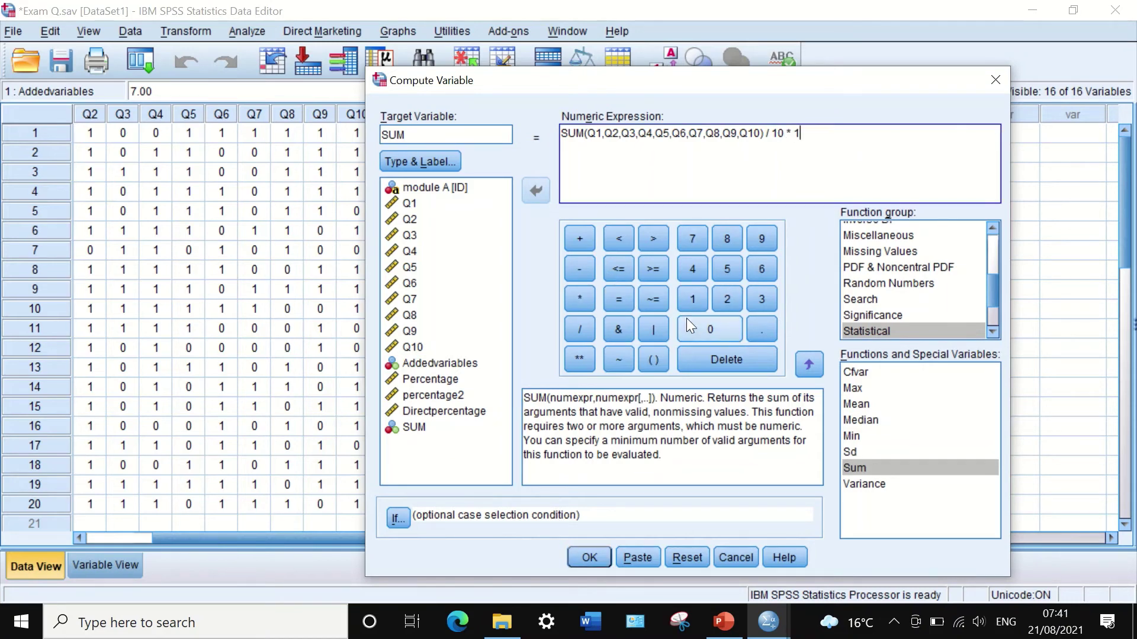
click(688, 319)
click(688, 318)
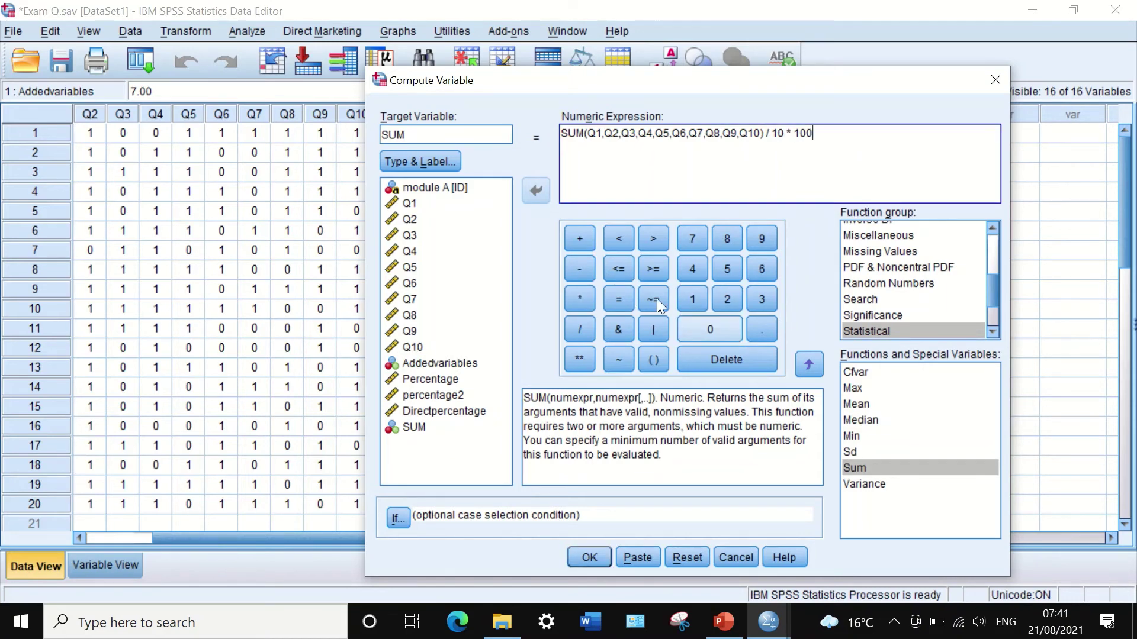
Name the target variable SUmpercentage, run the computation and return to the data to view the new column.
double_click(408, 135)
text(SUmper)
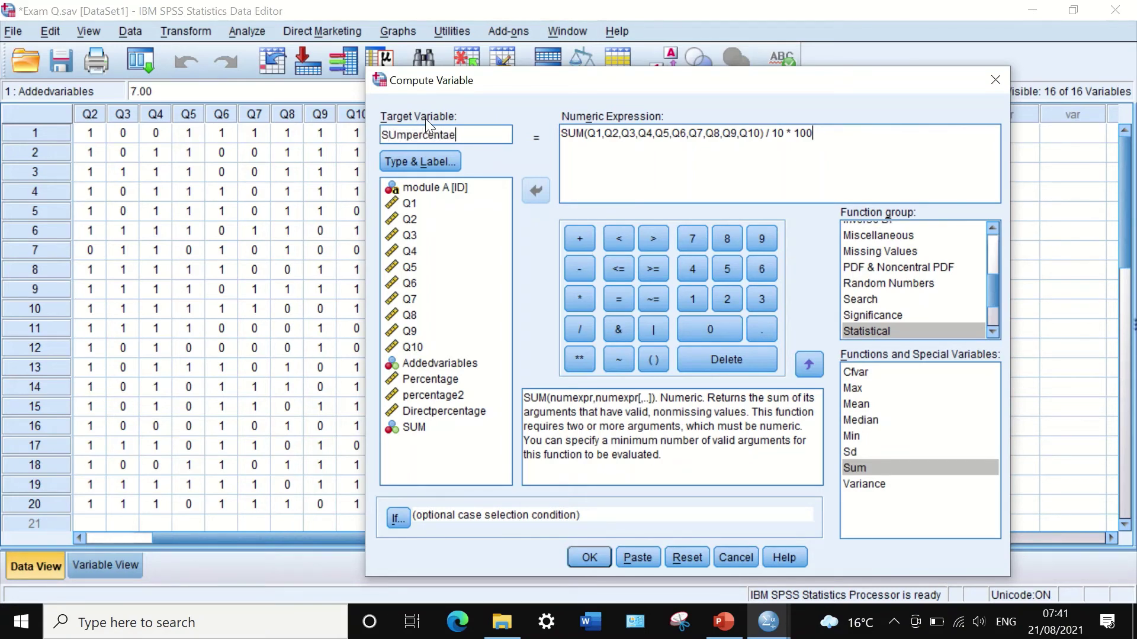
text(centage)
click(582, 559)
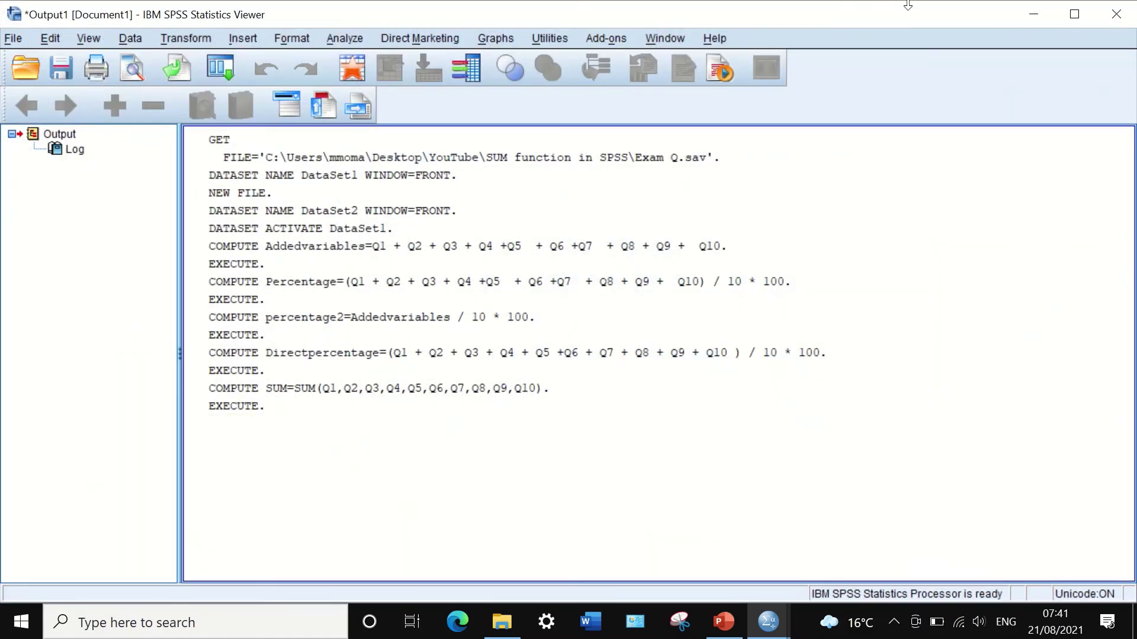
click(1036, 18)
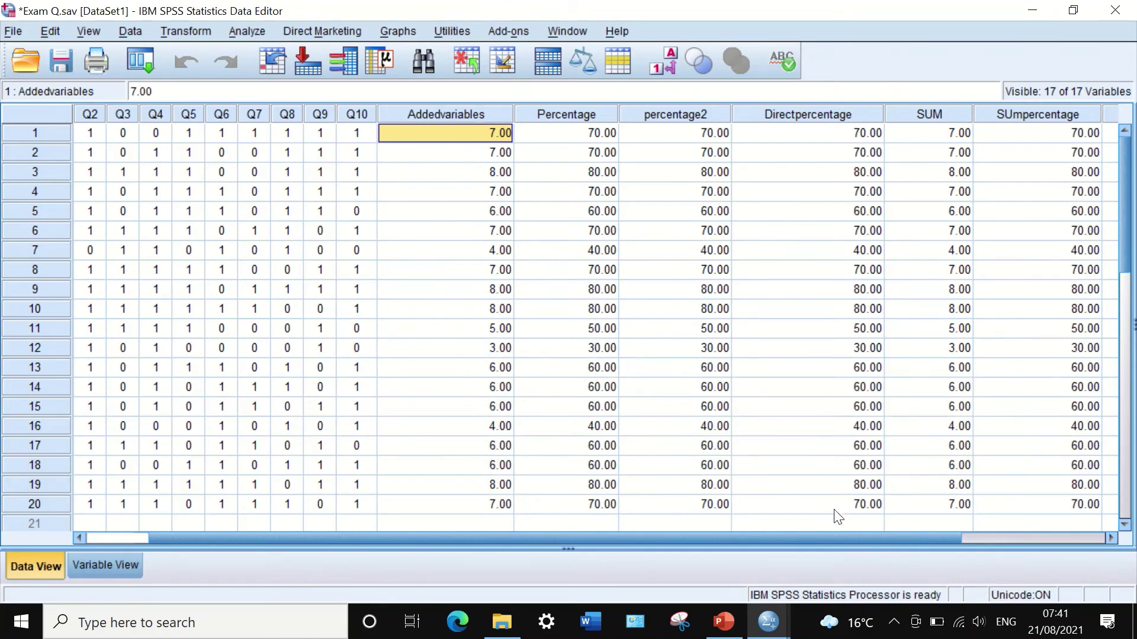
drag(837, 534, 962, 534)
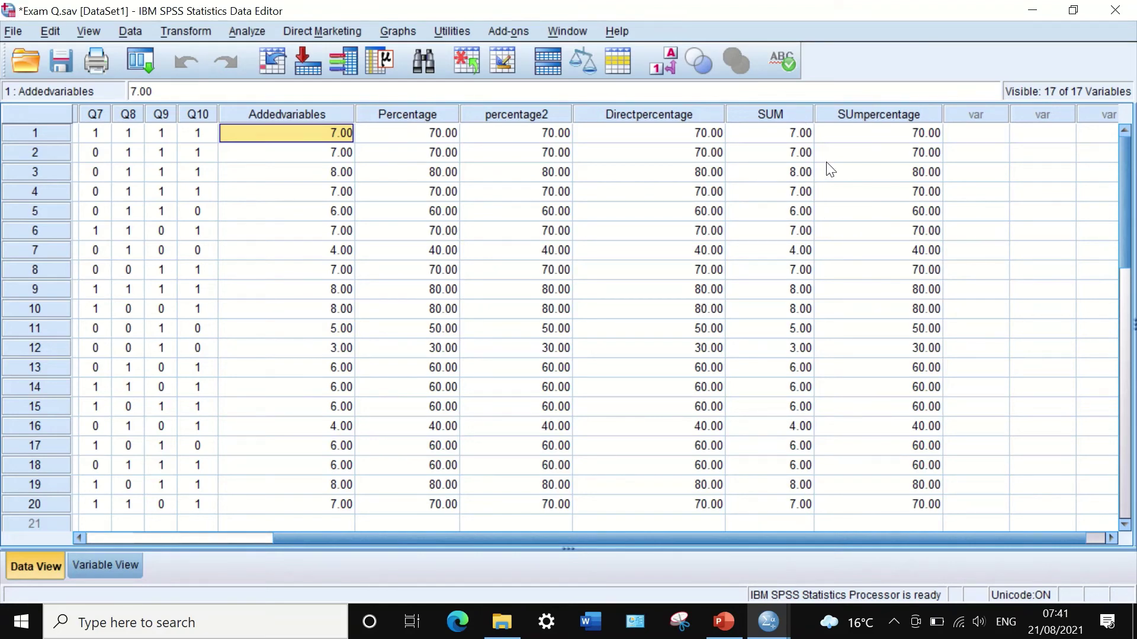
Reopen Compute Variable and clear the whole existing numeric expression.
click(184, 29)
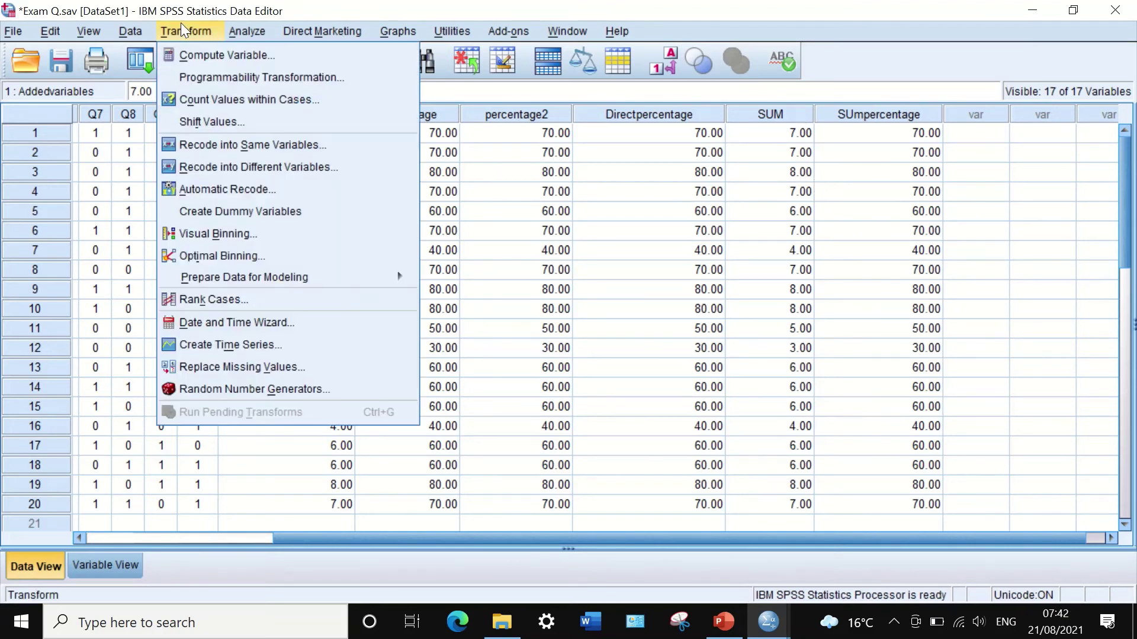
click(189, 54)
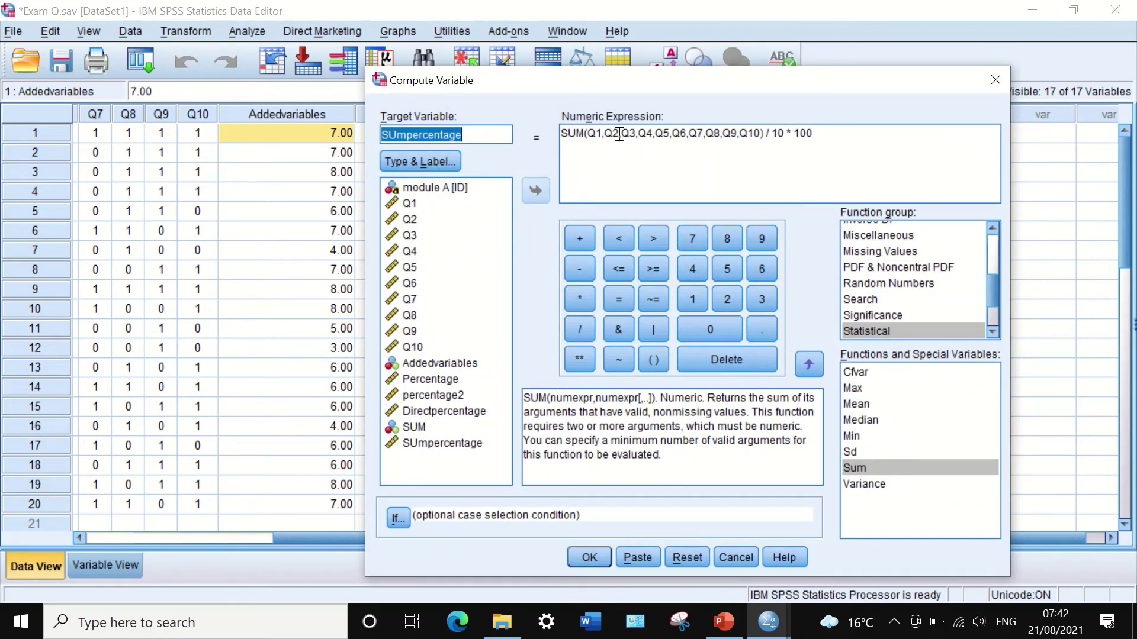
drag(585, 134, 768, 140)
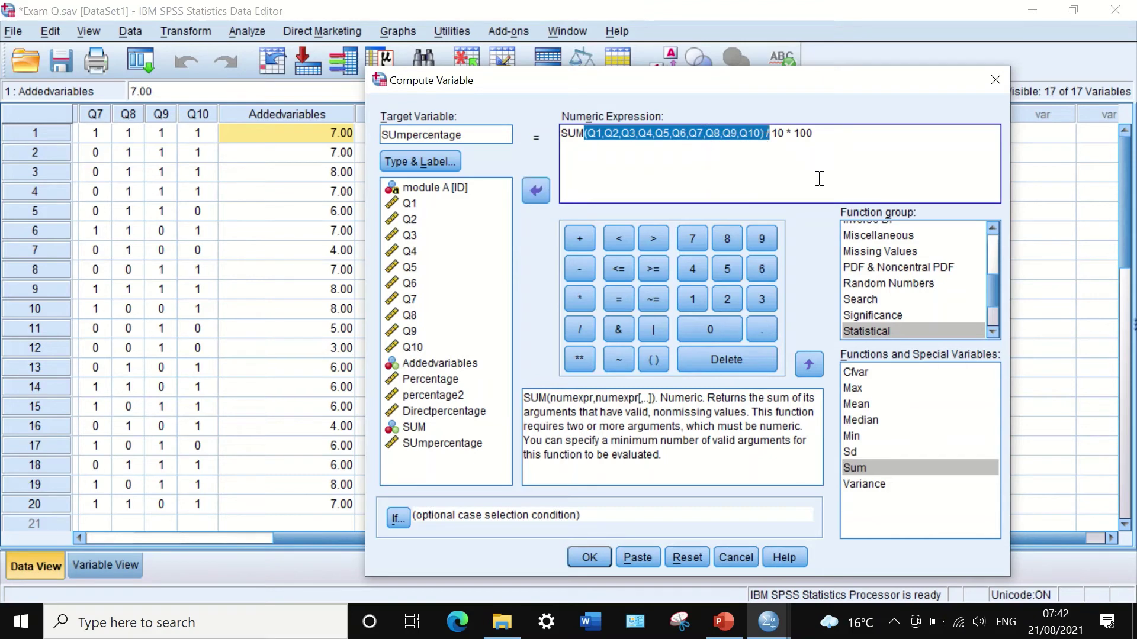
key(BackSpace)
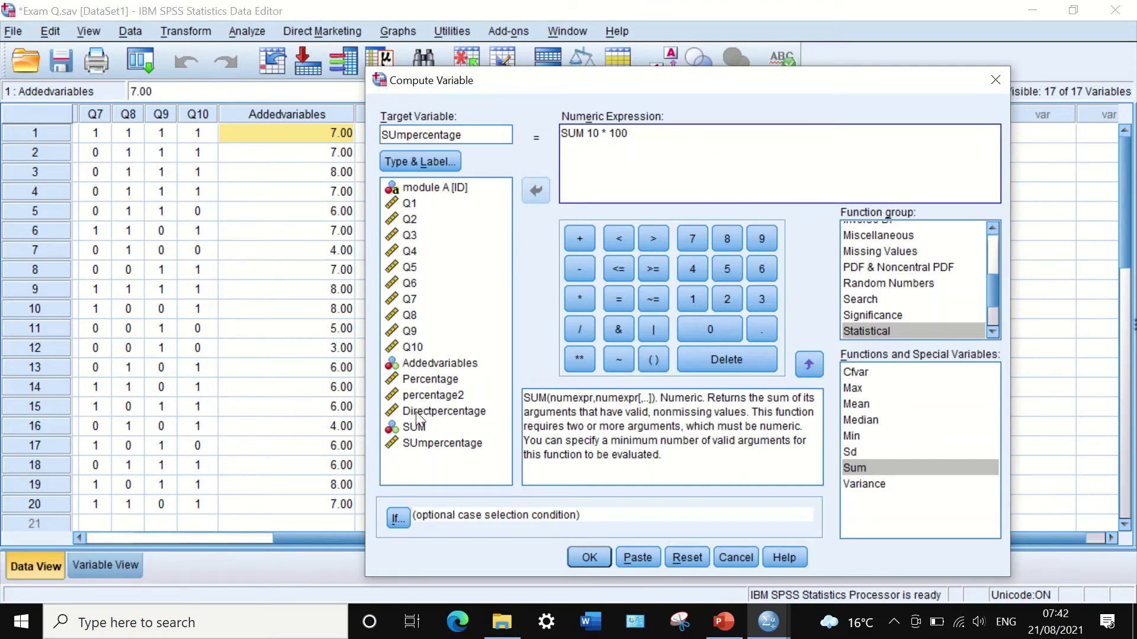
mouse_move(416, 426)
mouse_down()
mouse_move(520, 294)
mouse_move(557, 216)
mouse_move(412, 427)
mouse_up()
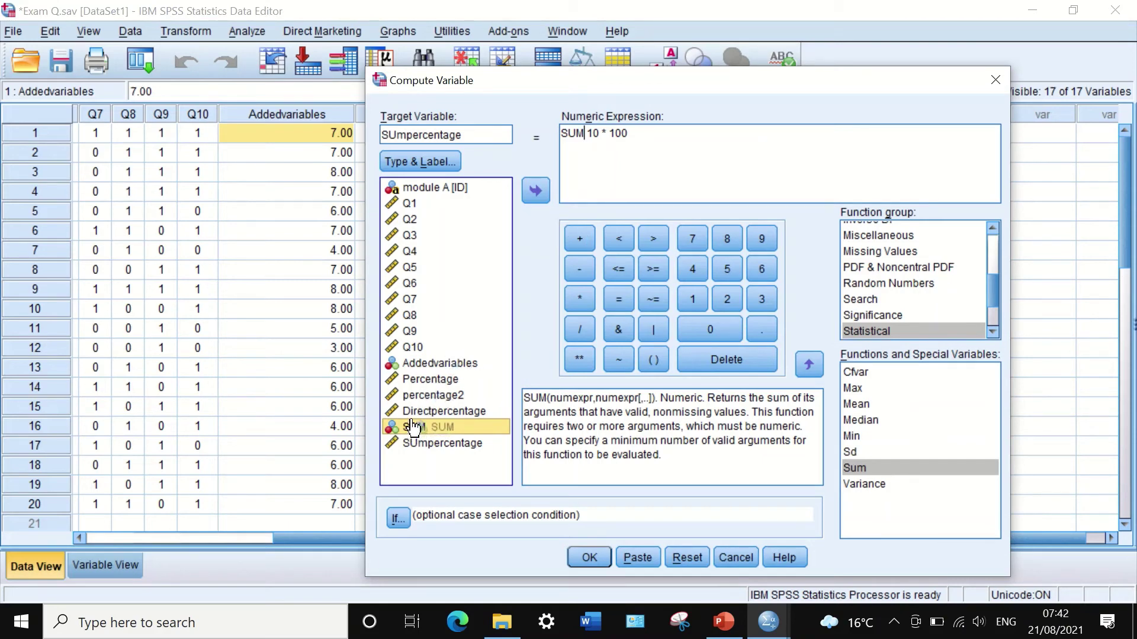
drag(628, 135, 520, 134)
key(Delete)
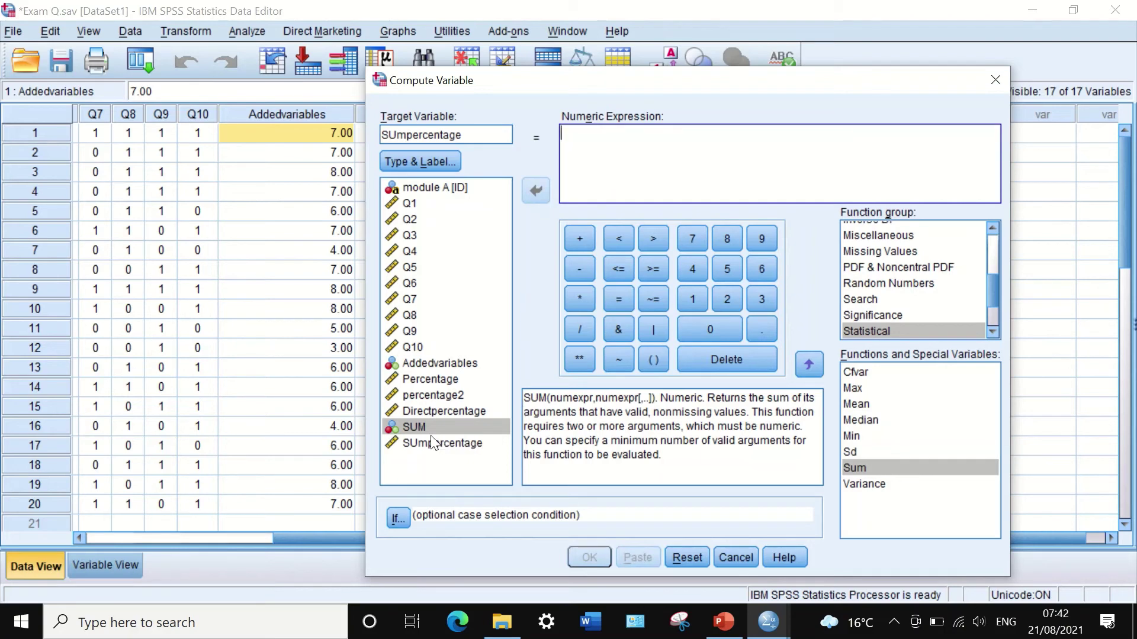
Build the numeric expression SUM / 10 * 100 from the existing SUM variable.
drag(434, 427, 430, 408)
click(538, 190)
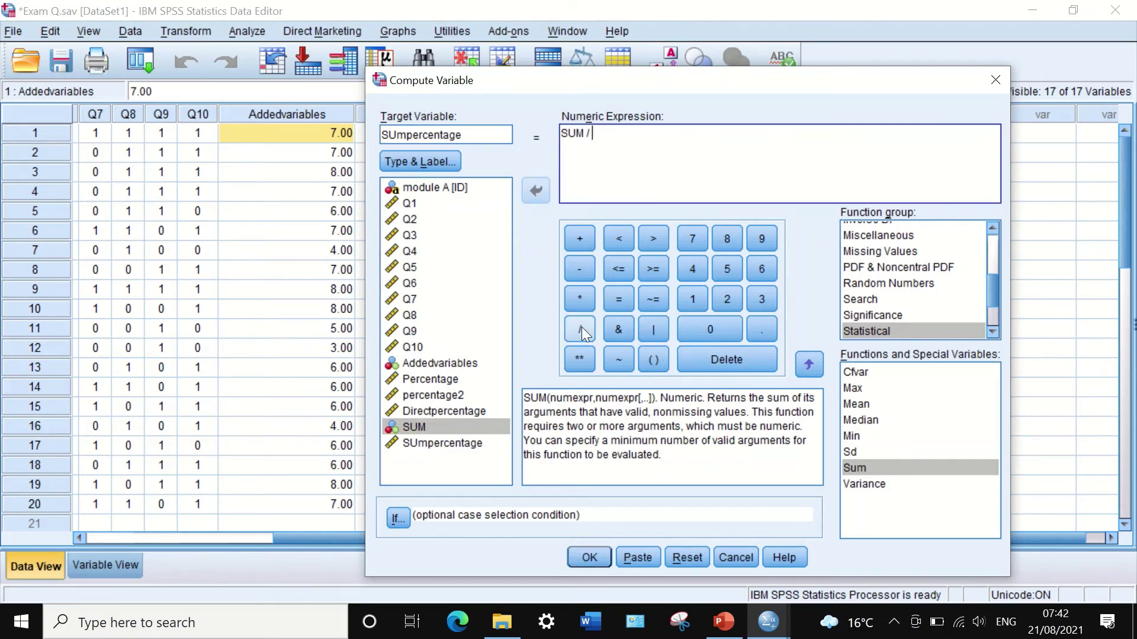
click(684, 290)
click(694, 323)
click(579, 299)
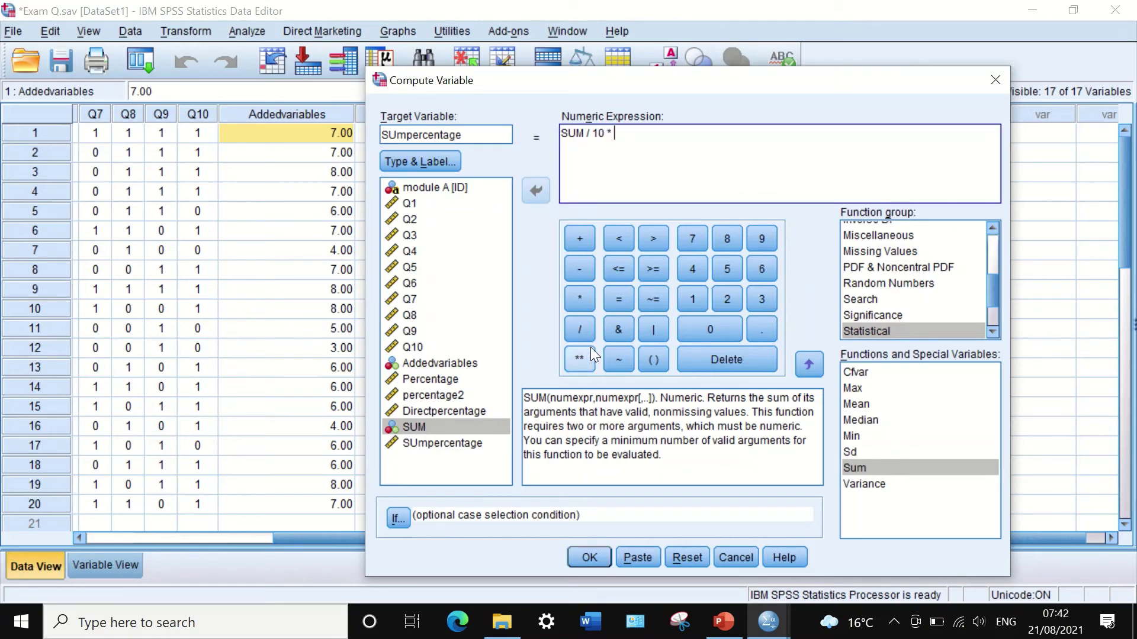
click(690, 296)
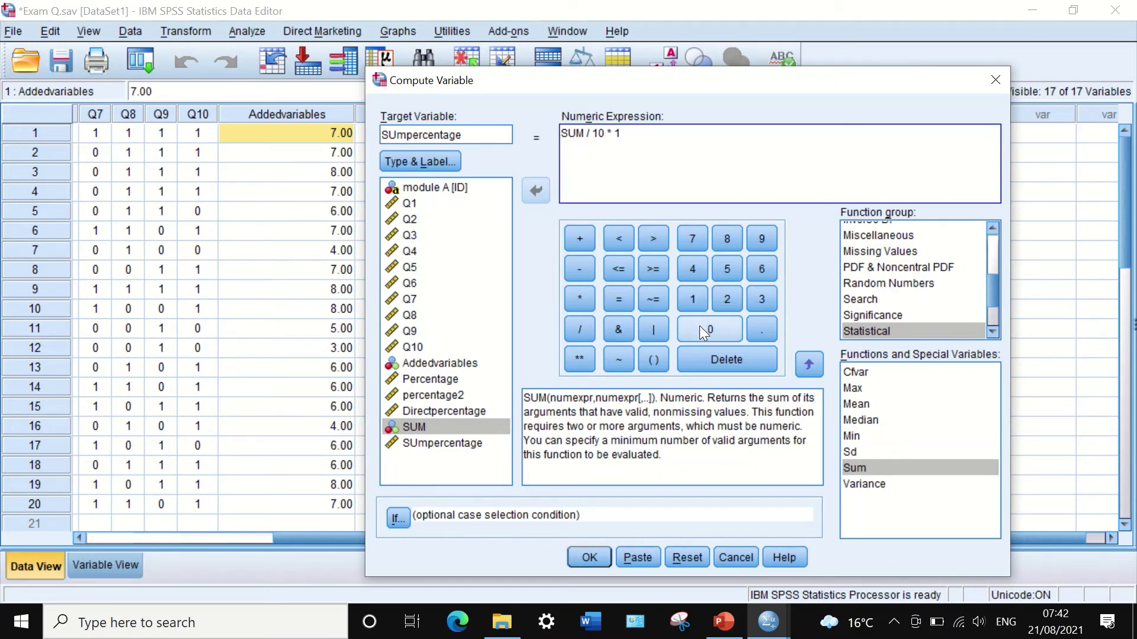
double_click(699, 325)
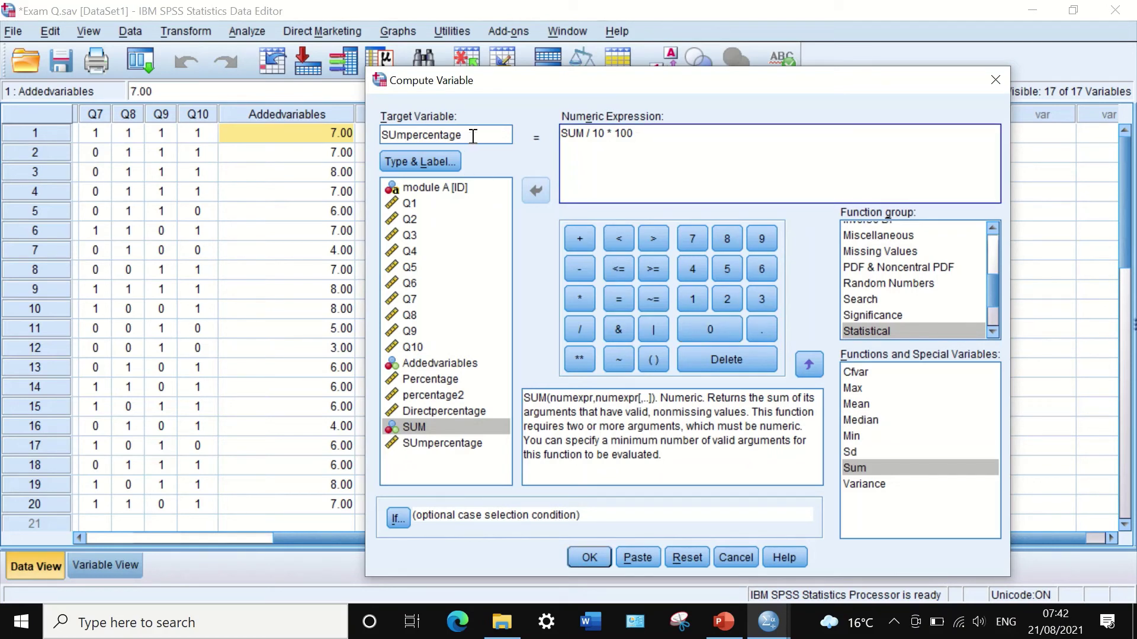
Name the target variable Sumpercetage2, run the computation and return to the data to view the new column.
drag(473, 136, 353, 134)
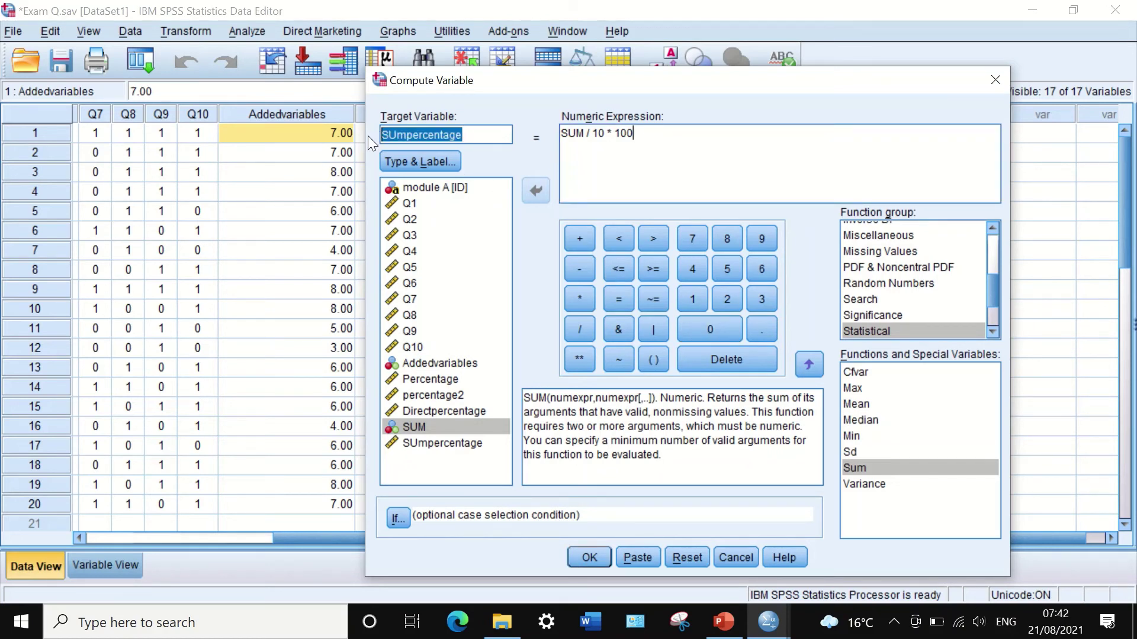
text(Sumpe)
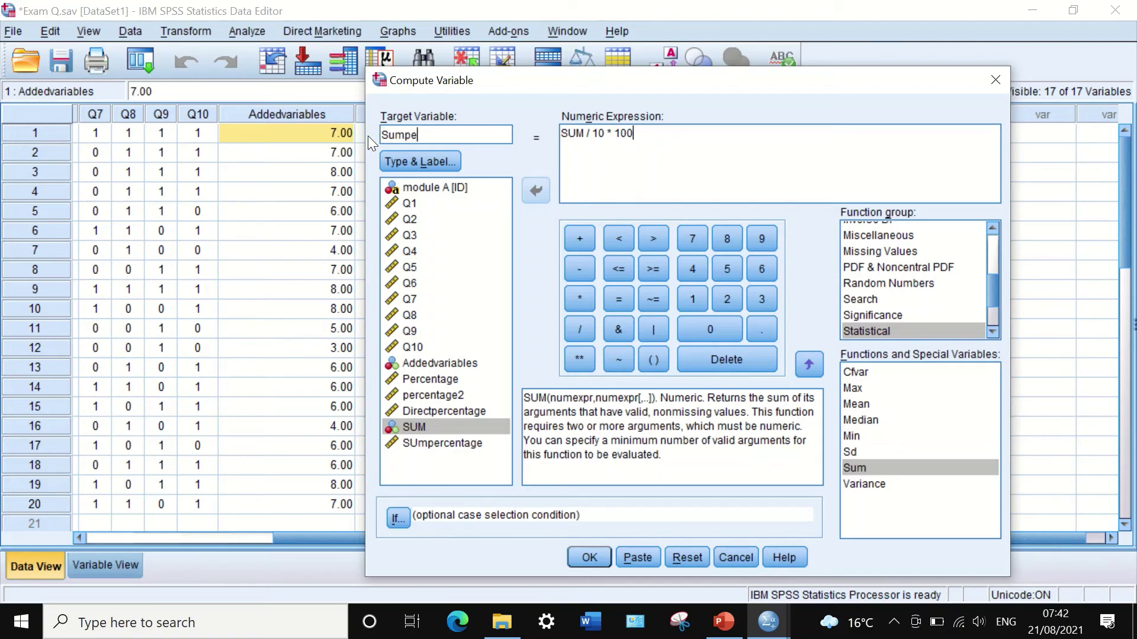
text(rcetage2)
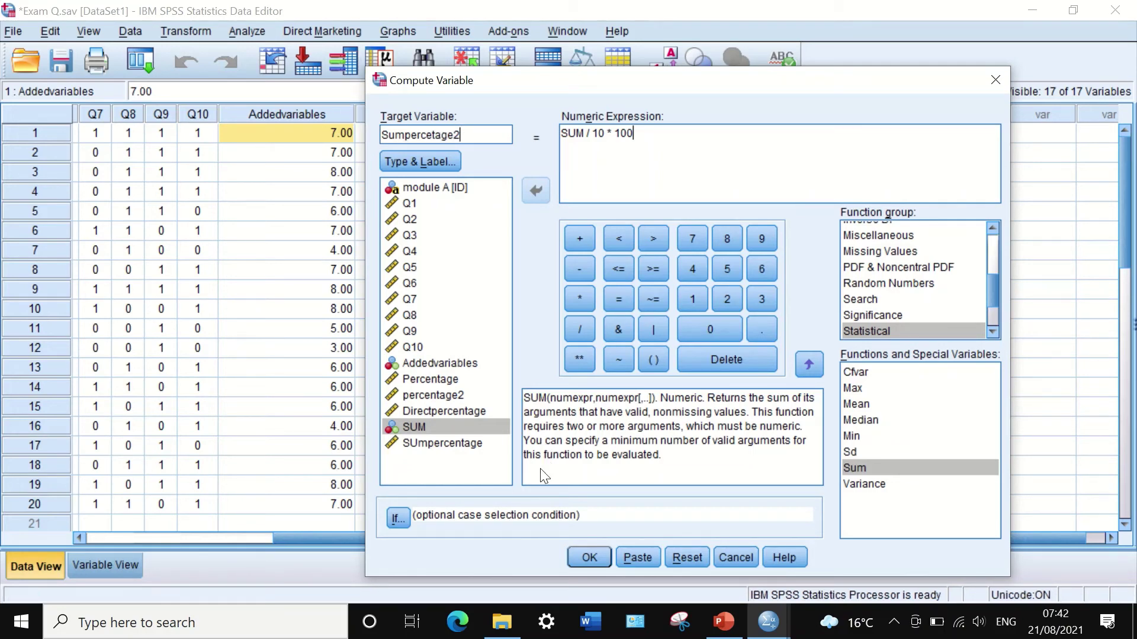
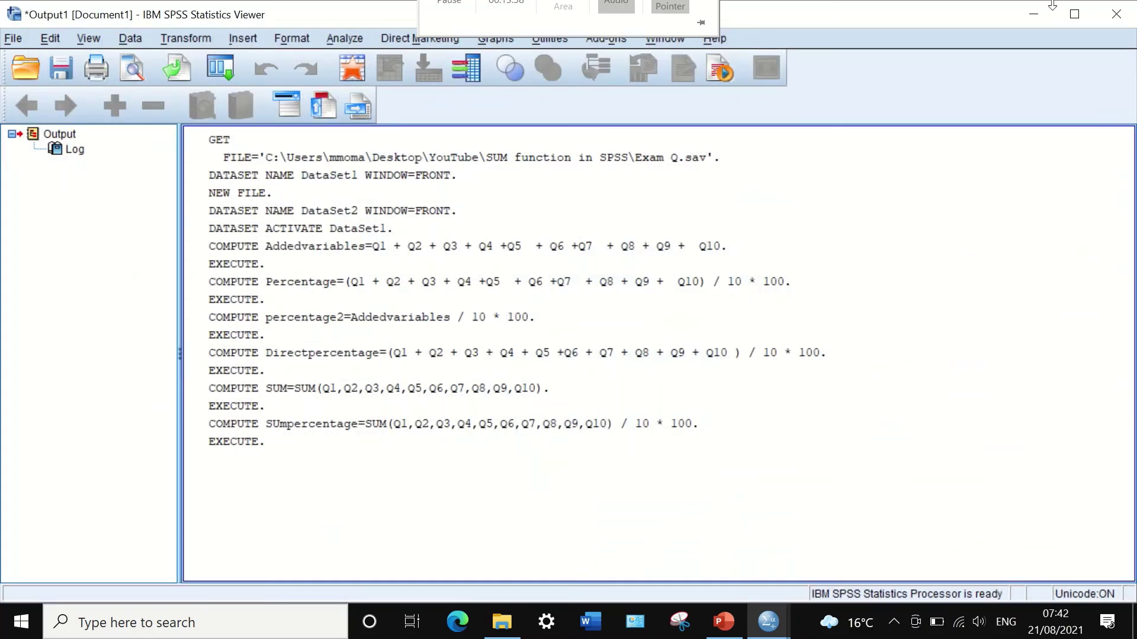
click(1030, 13)
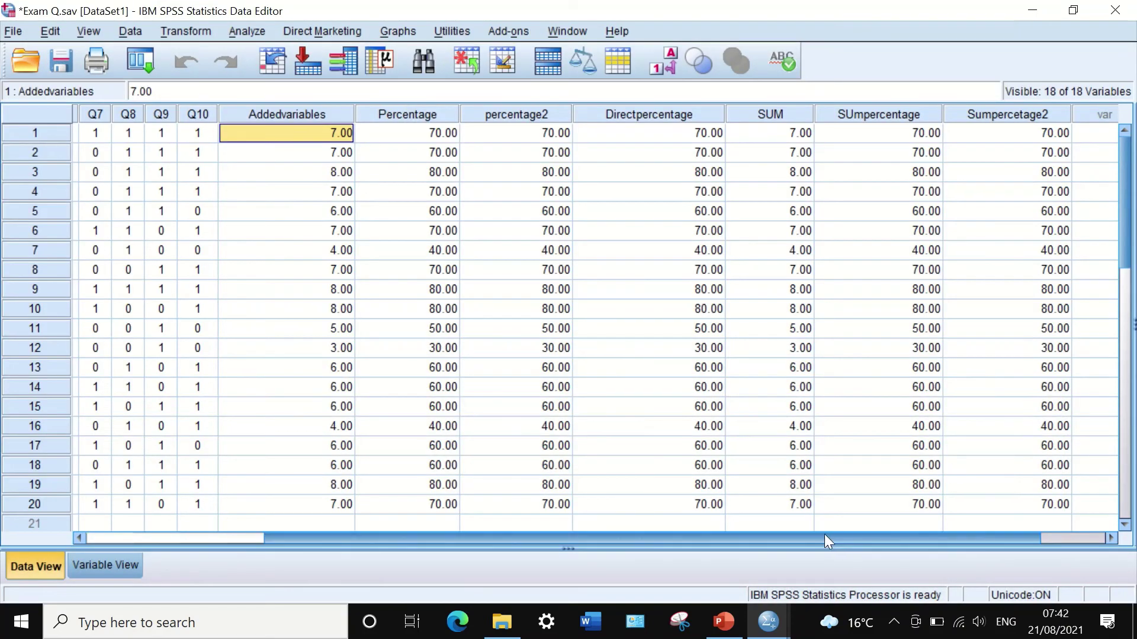
drag(825, 534, 890, 535)
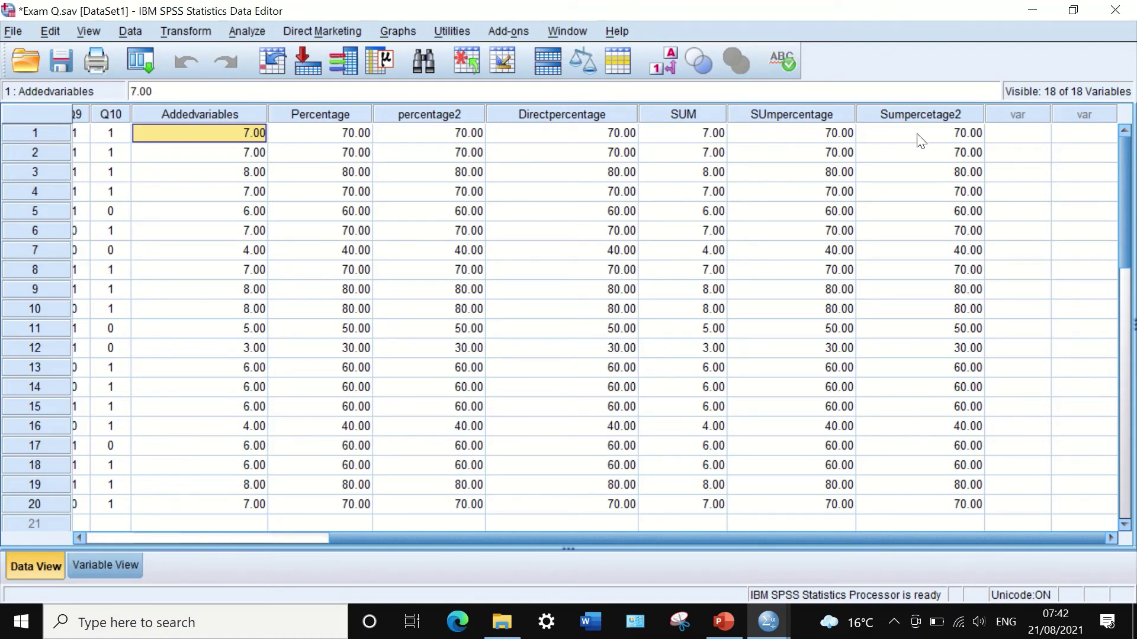
Reopen Compute Variable, clear the existing numeric expression and name the target variable Directsumpercentage.
click(185, 31)
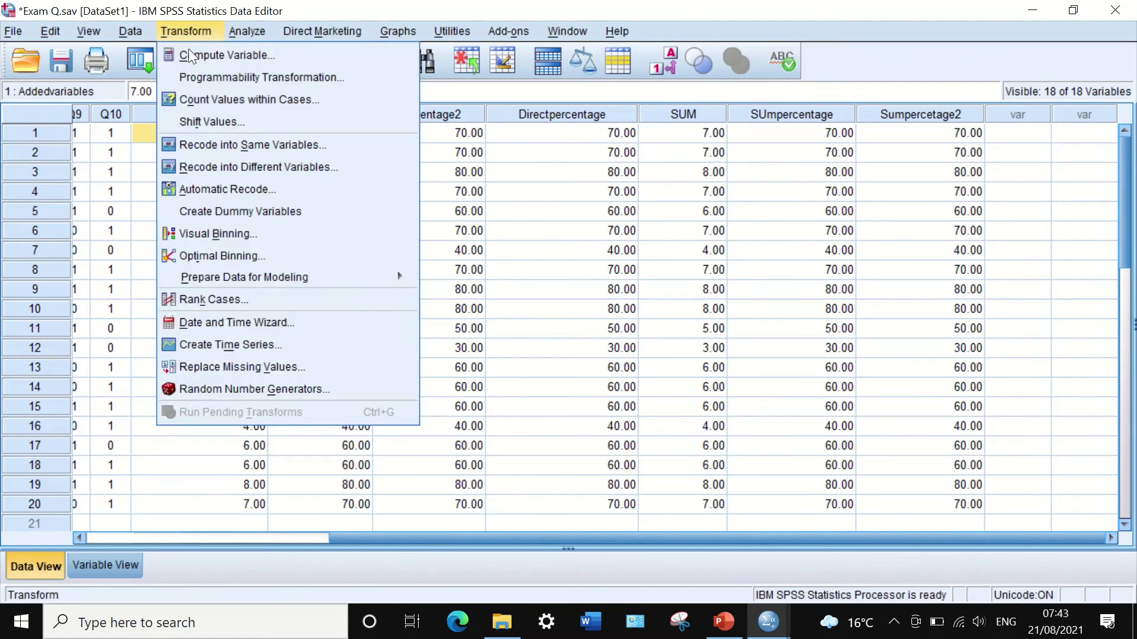
click(198, 53)
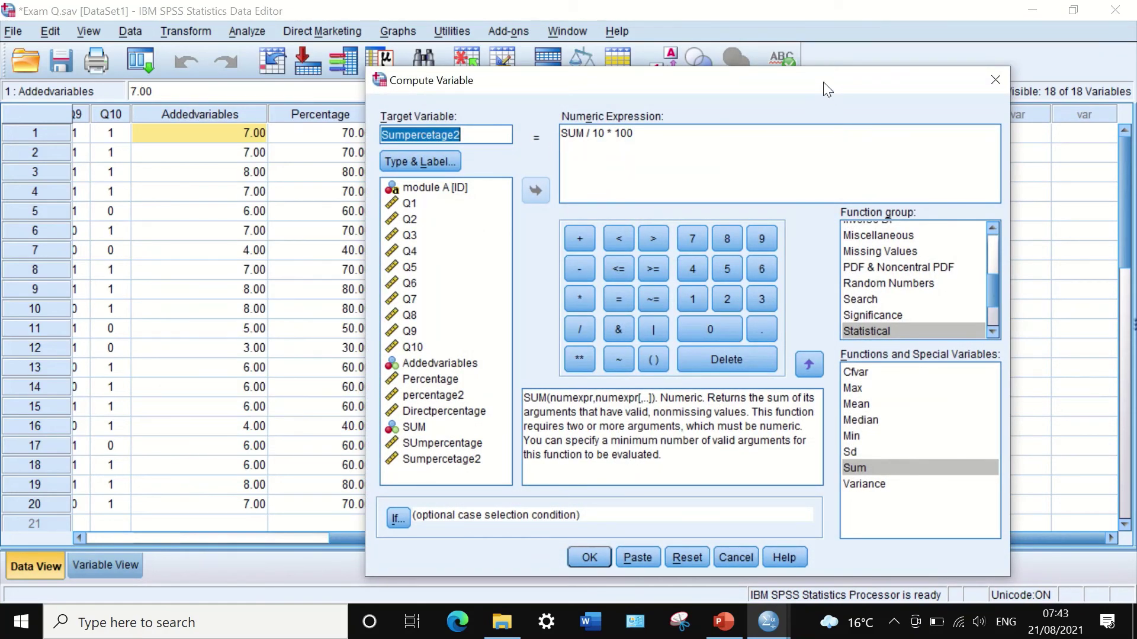
drag(823, 83, 507, 248)
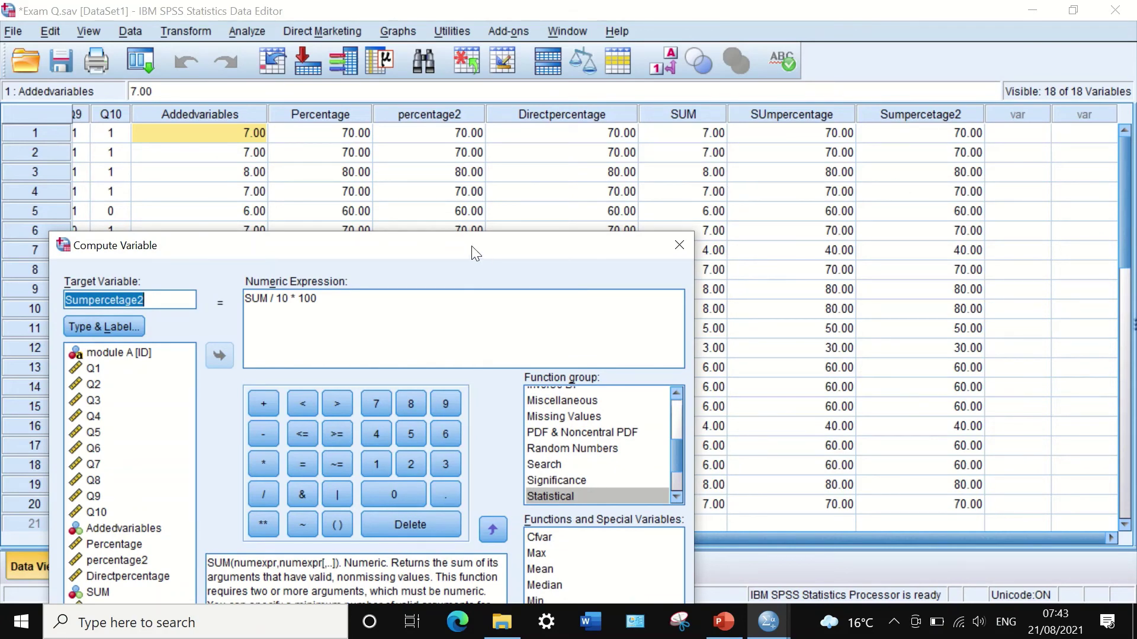
drag(471, 246, 747, 101)
key(Tab)
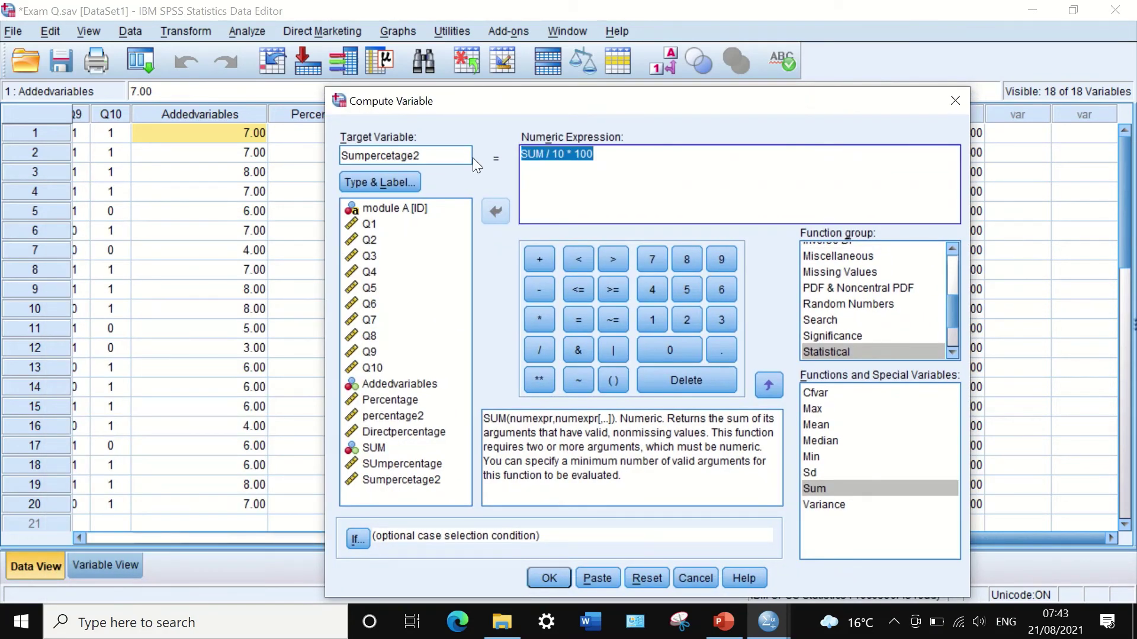
key(Delete)
drag(426, 155, 314, 152)
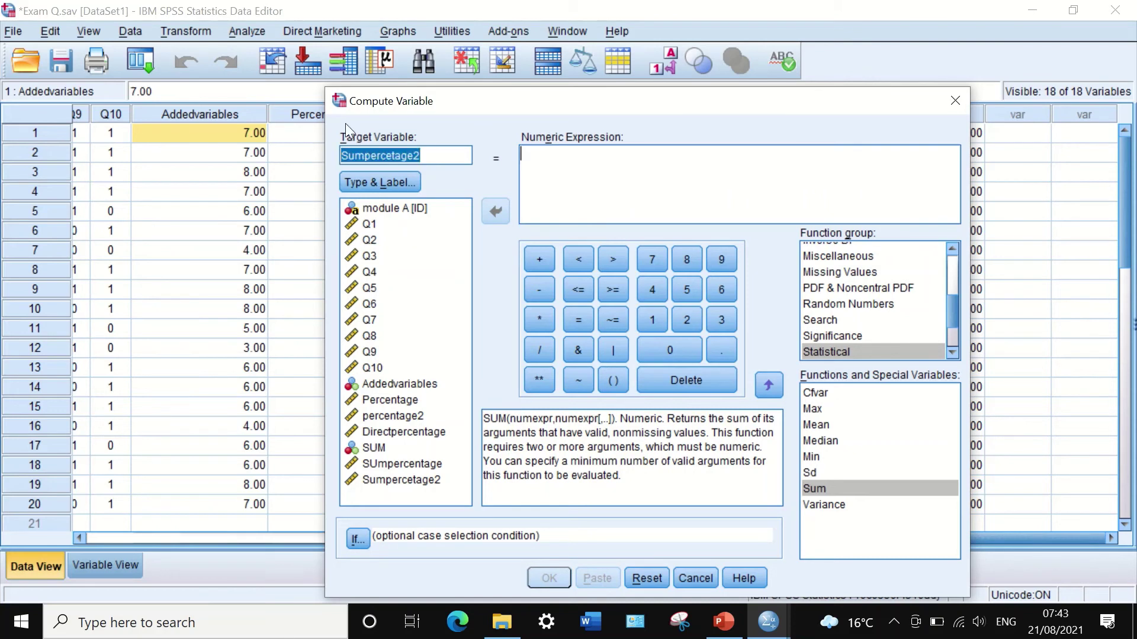
text(Direct)
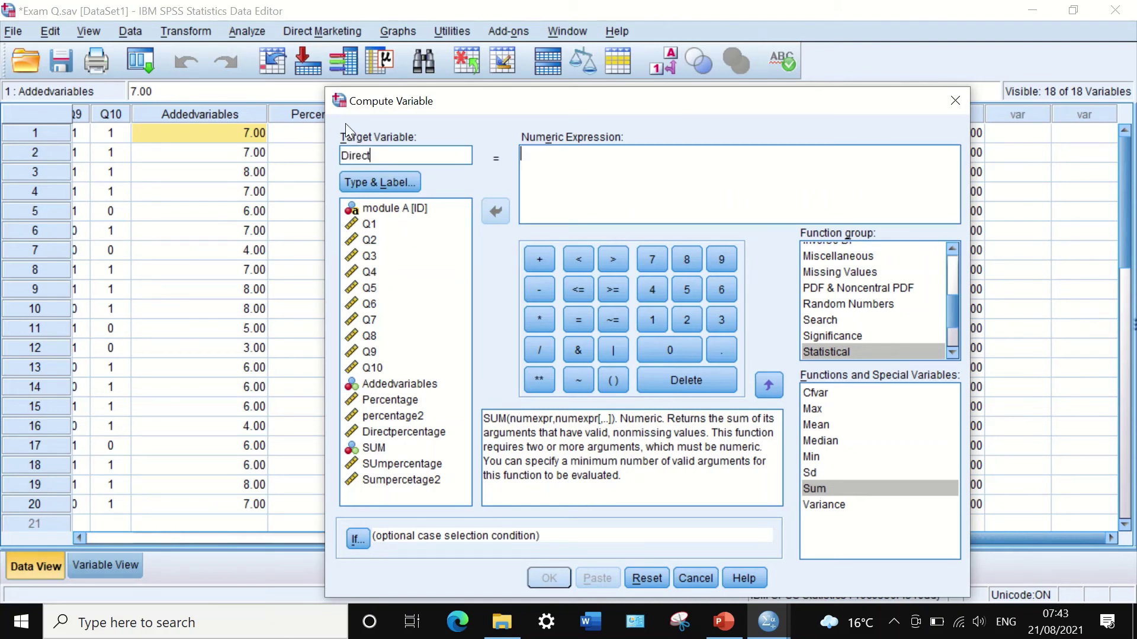
text(sumpercentage)
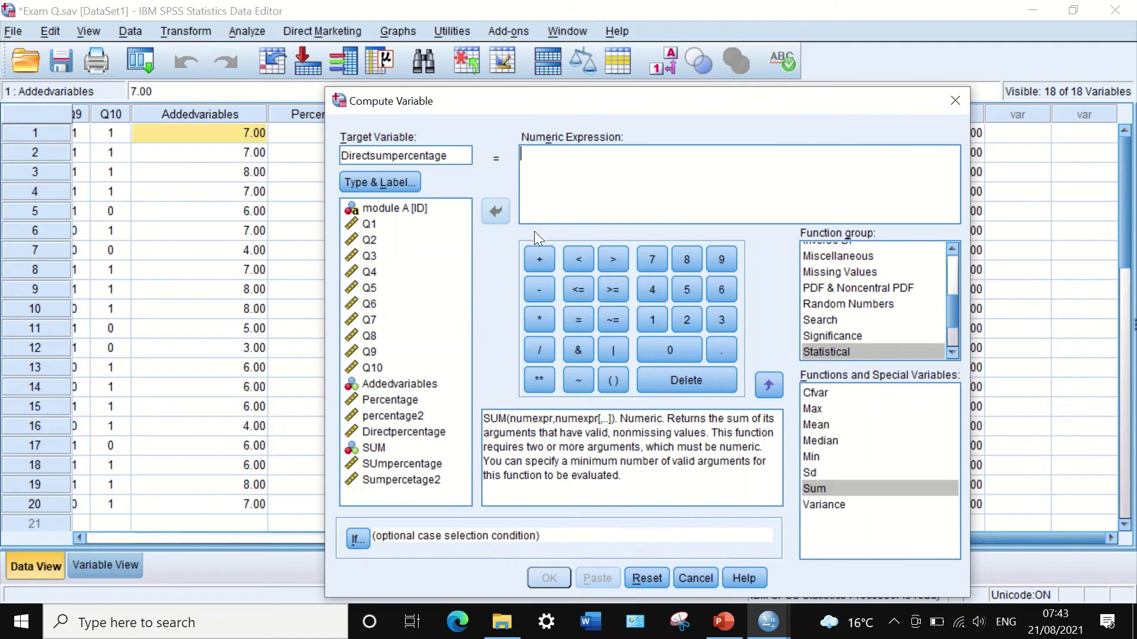
click(610, 377)
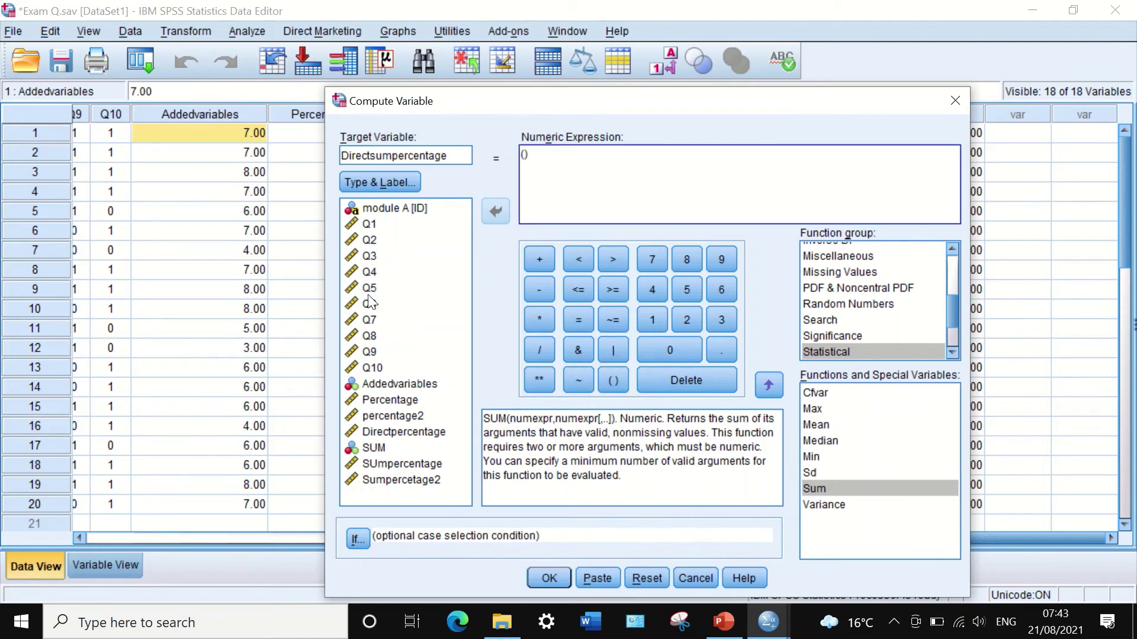
click(362, 223)
click(494, 211)
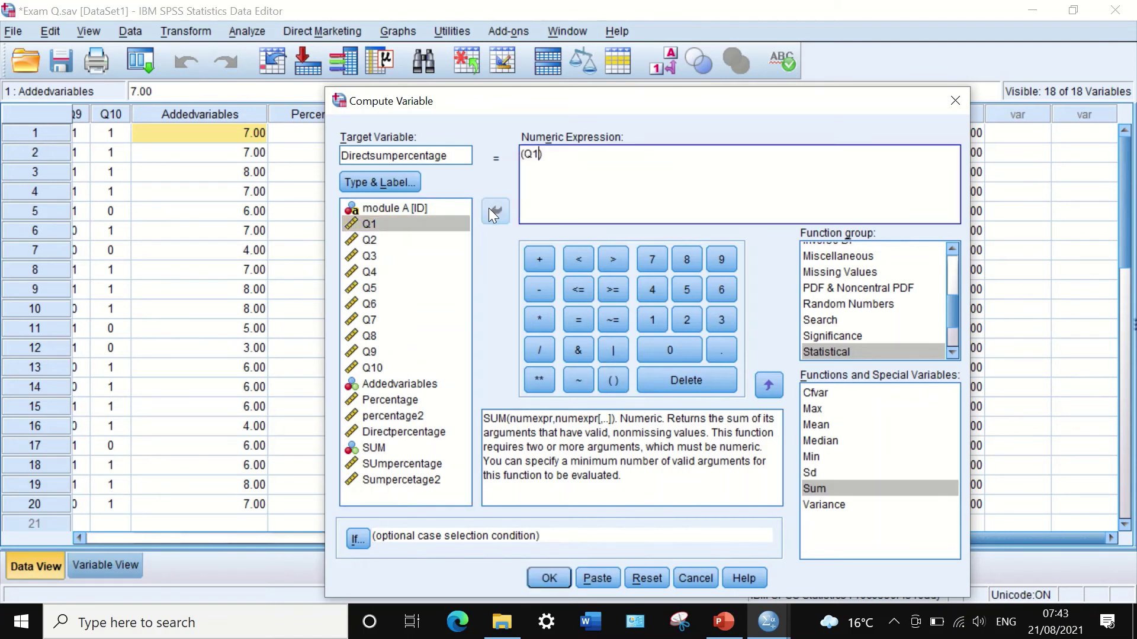
click(539, 264)
double_click(369, 240)
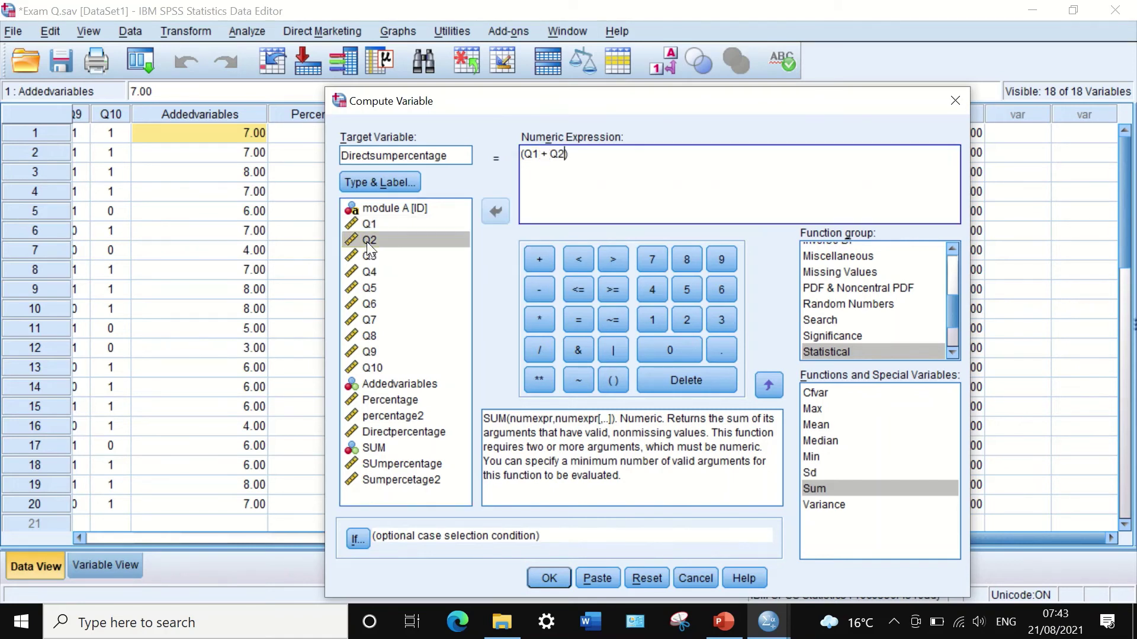
click(539, 263)
double_click(380, 255)
click(537, 259)
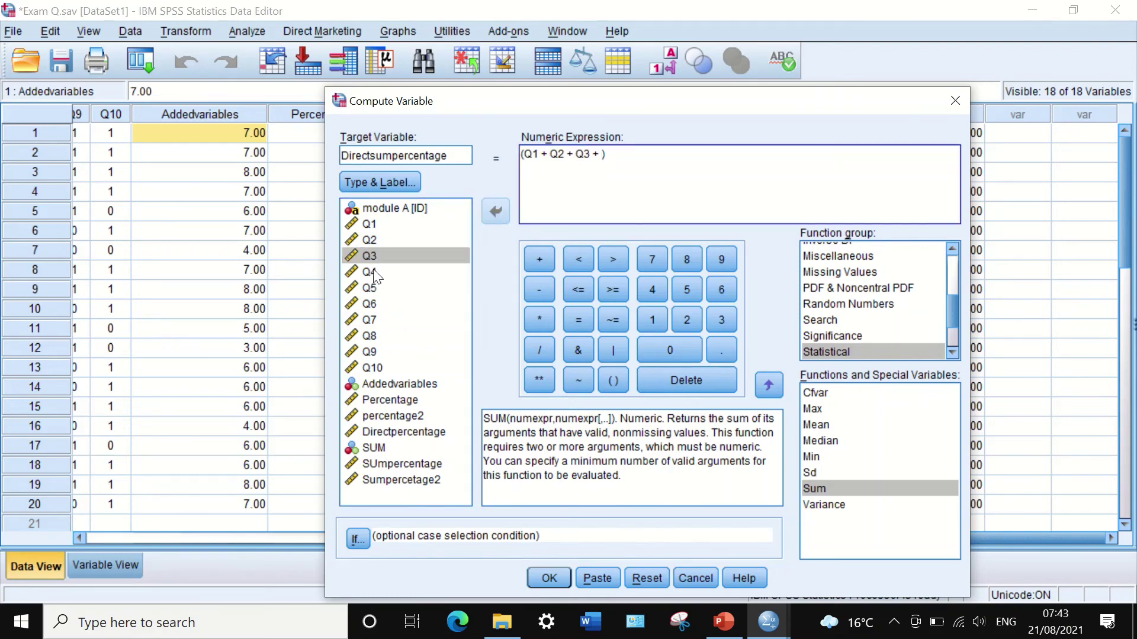
double_click(378, 272)
click(544, 260)
double_click(370, 288)
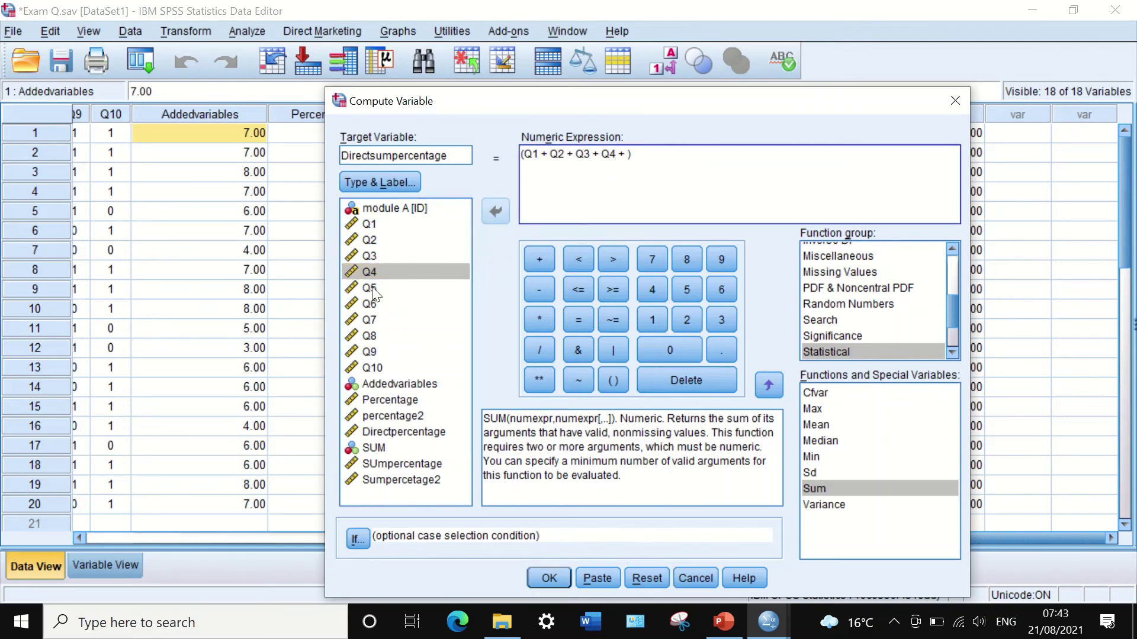
click(535, 254)
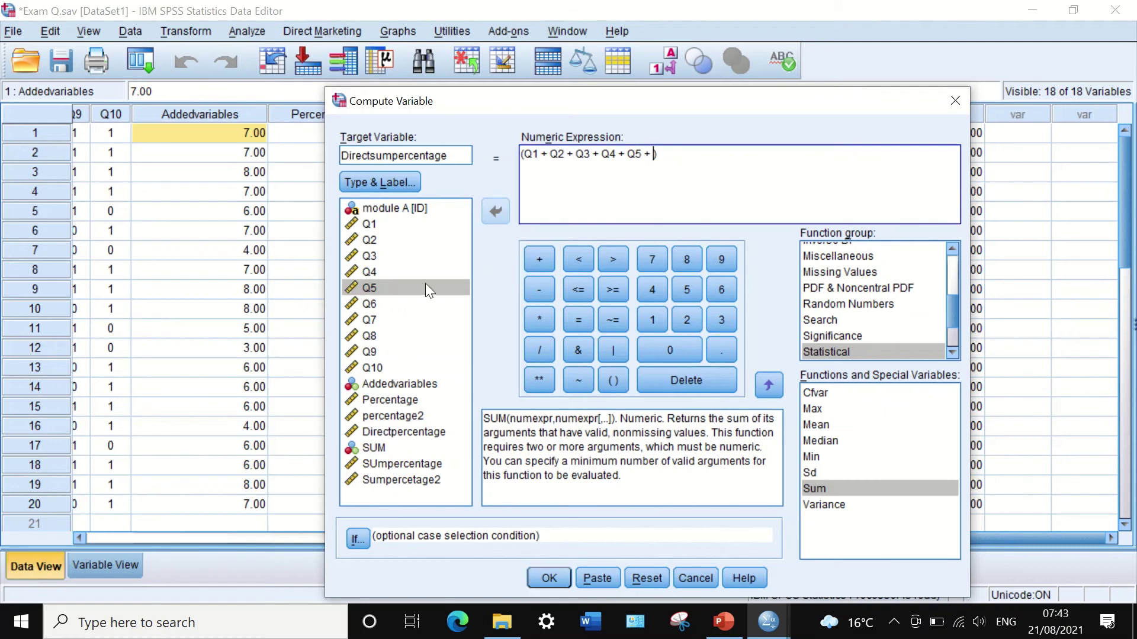
double_click(361, 305)
click(544, 257)
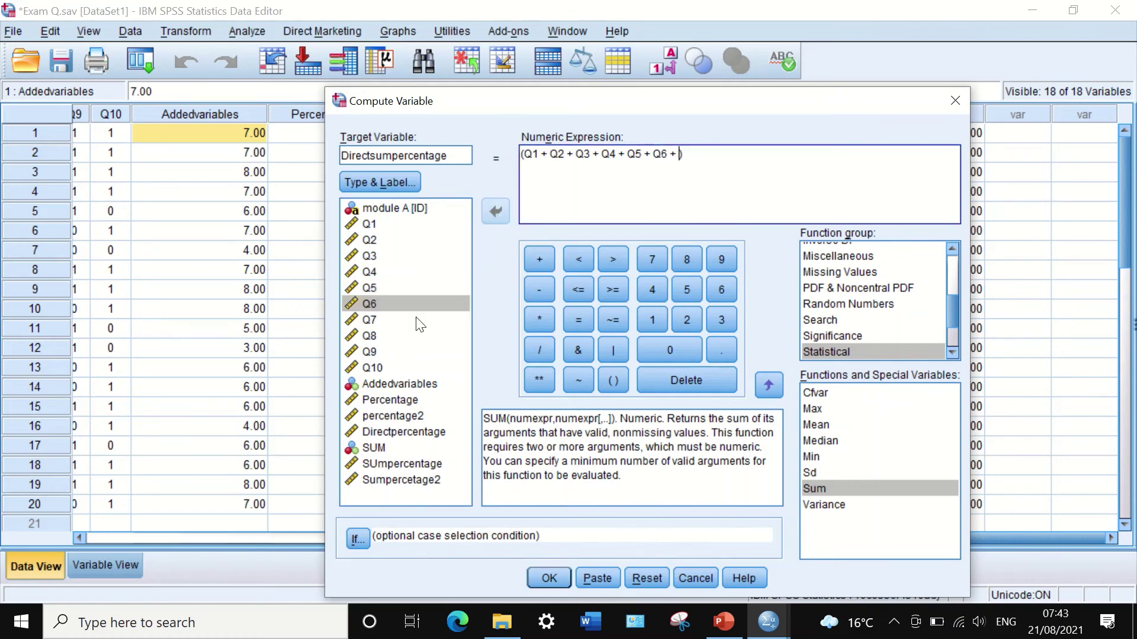
double_click(387, 315)
click(540, 258)
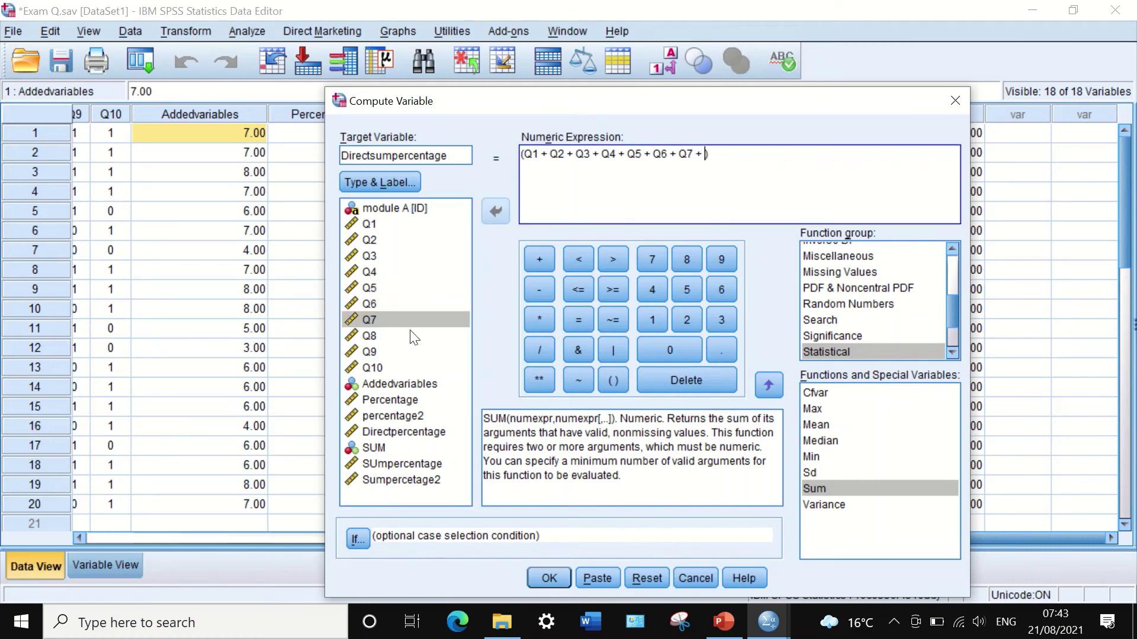
click(371, 336)
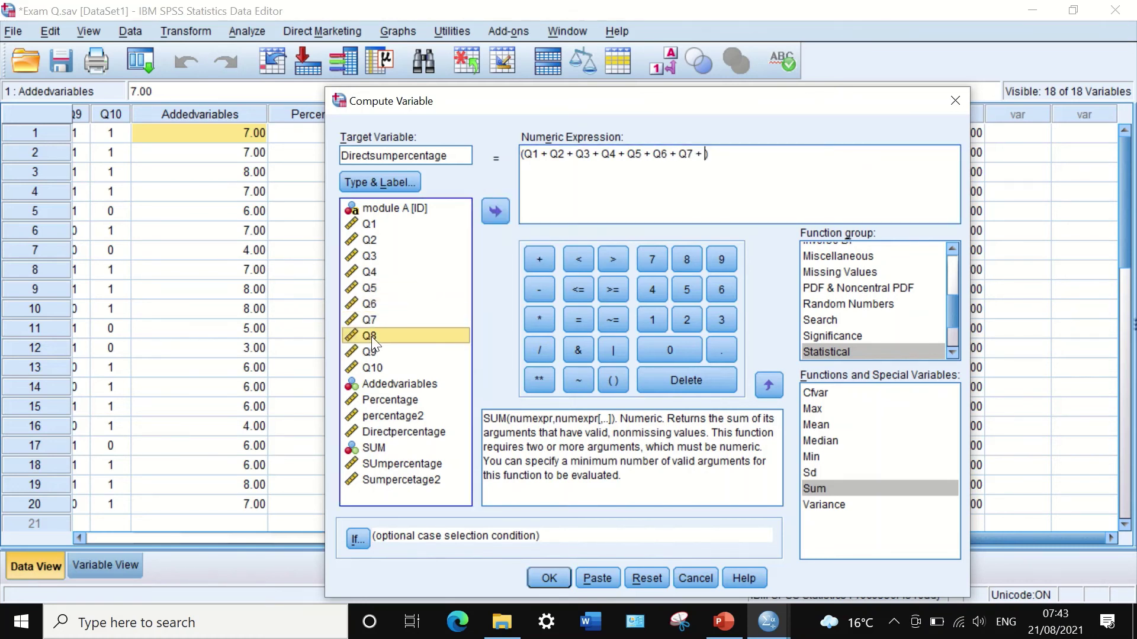
click(543, 257)
click(705, 154)
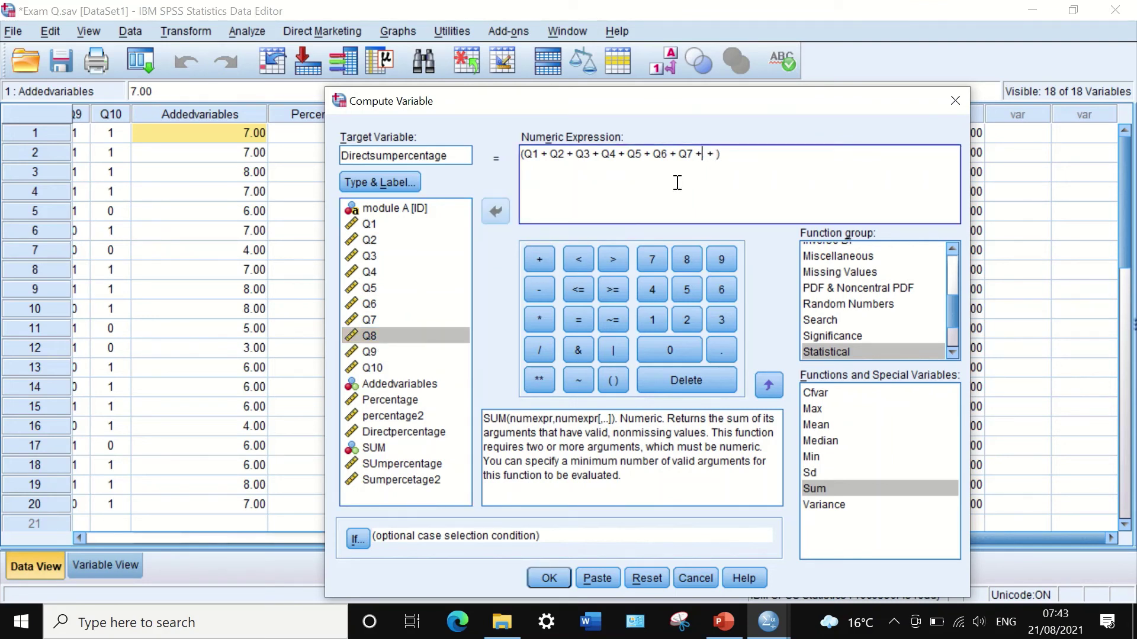
click(370, 336)
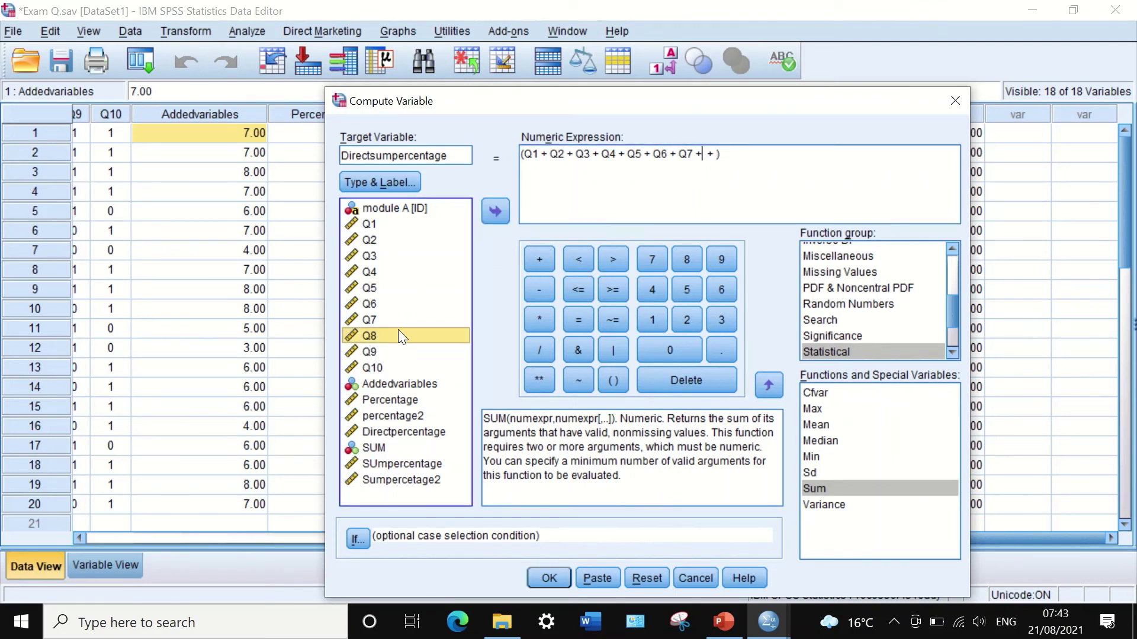
click(491, 219)
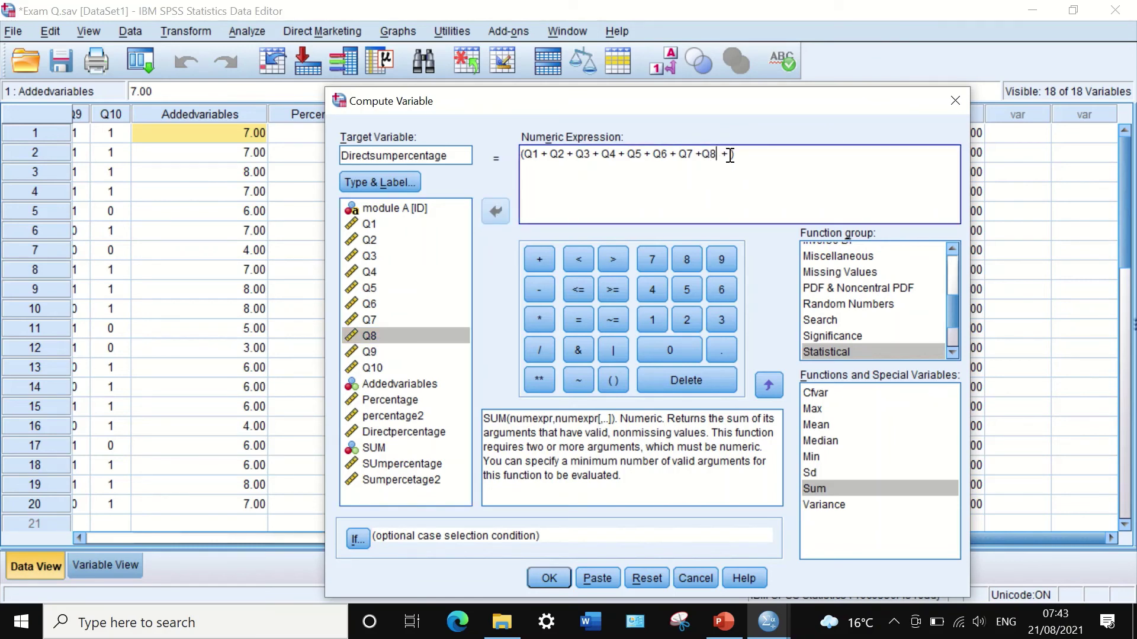
double_click(369, 352)
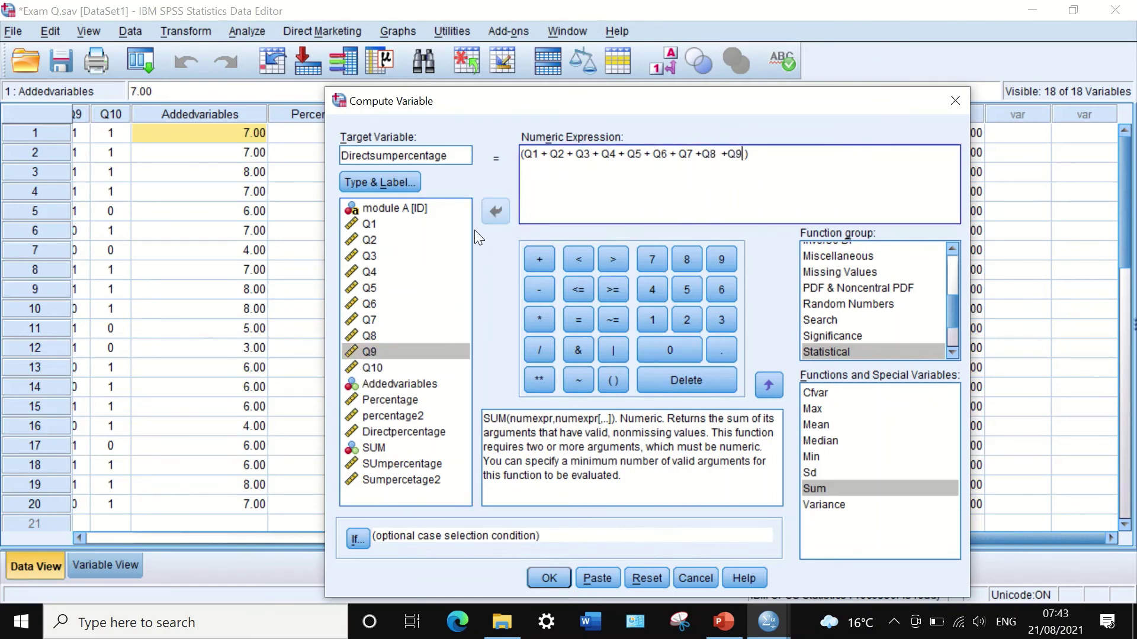
click(526, 261)
click(373, 368)
click(495, 209)
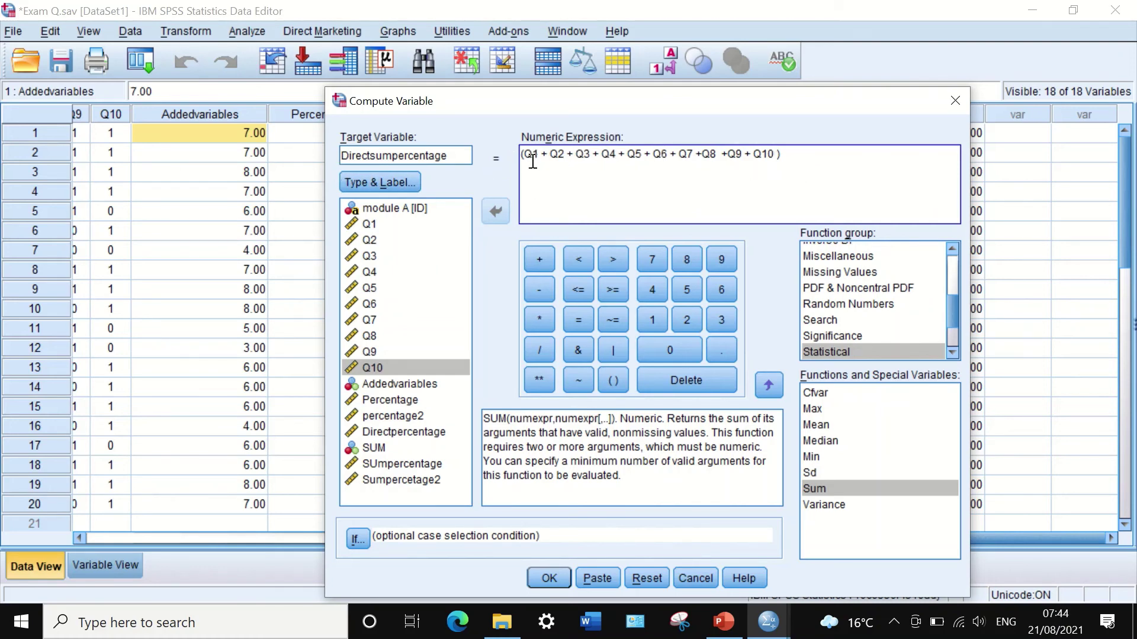
drag(810, 155, 501, 153)
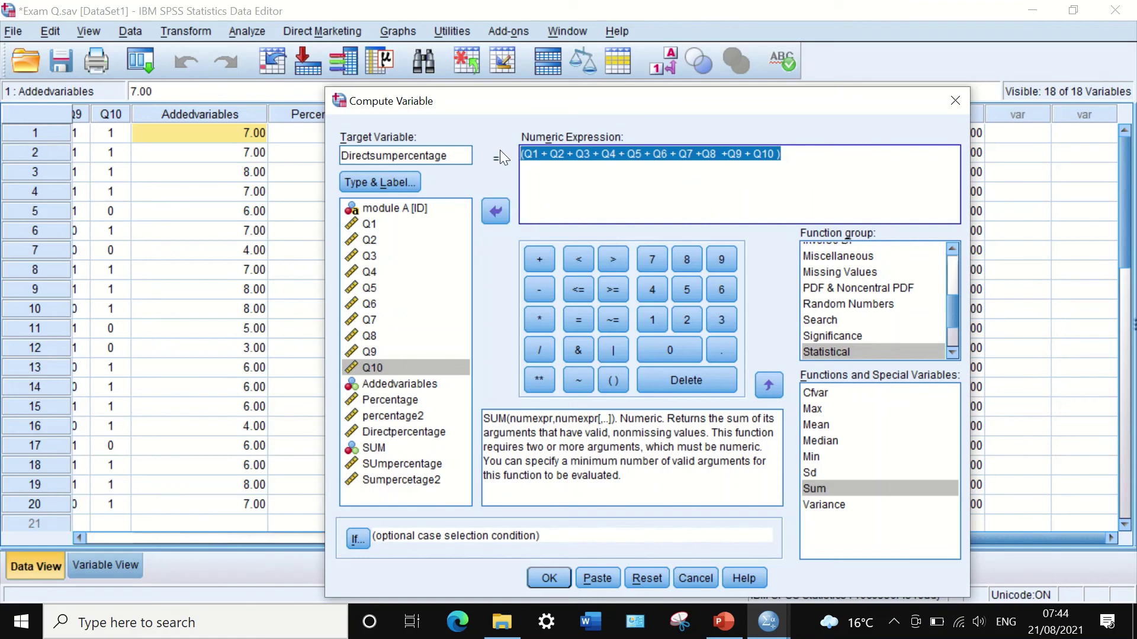
key(Delete)
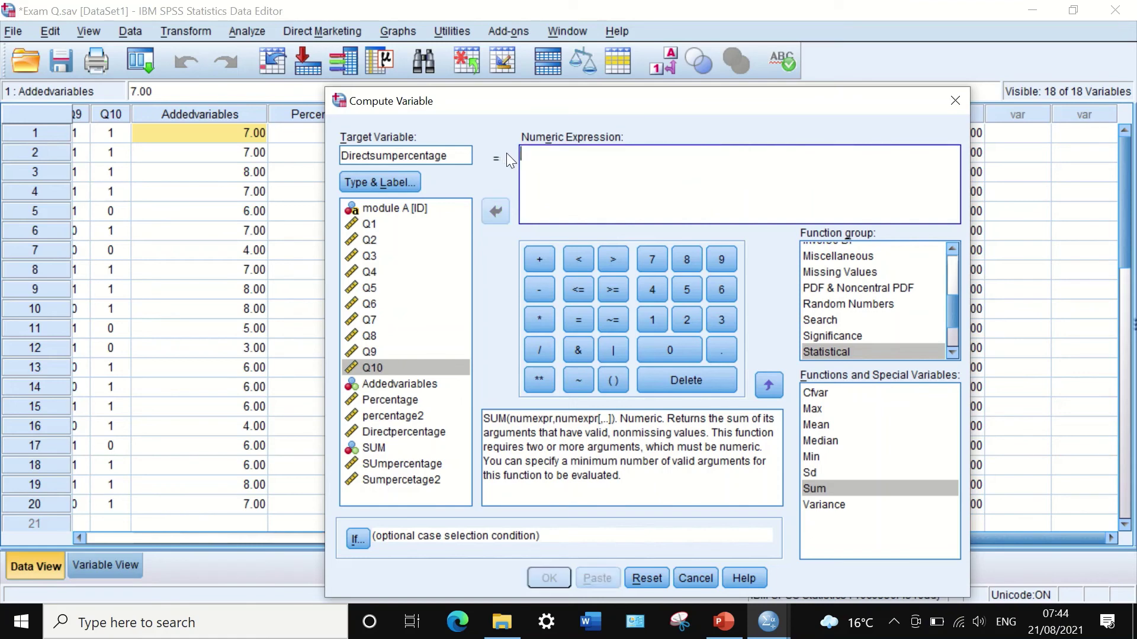
Insert the statistical Sum function into the numeric expression with Q1, Q2 and Q3 as its arguments.
click(820, 488)
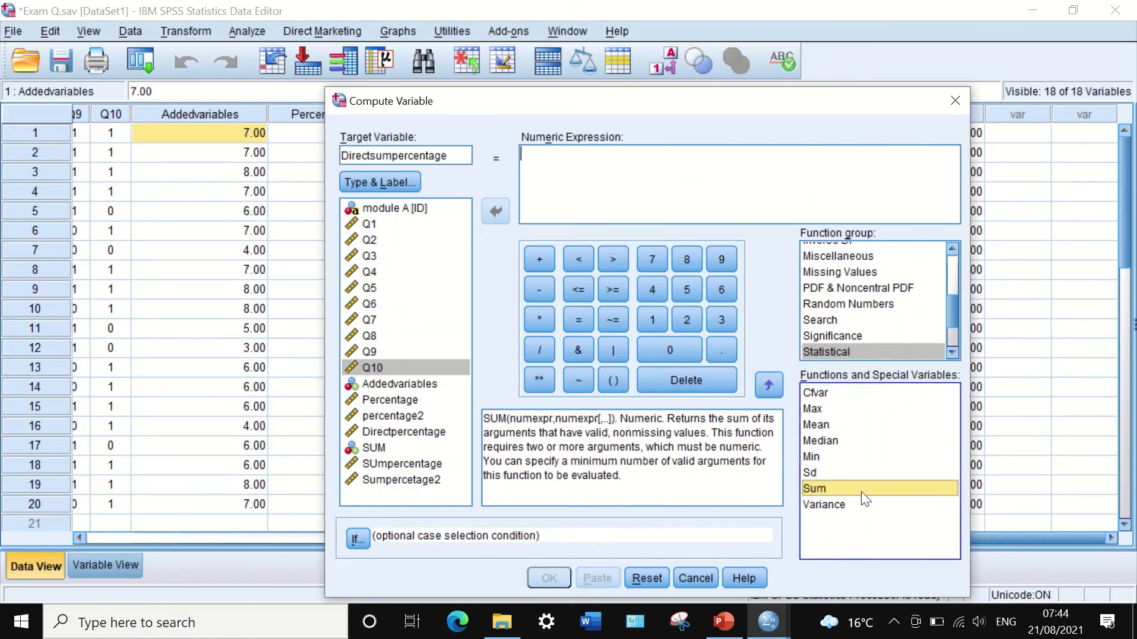
double_click(828, 486)
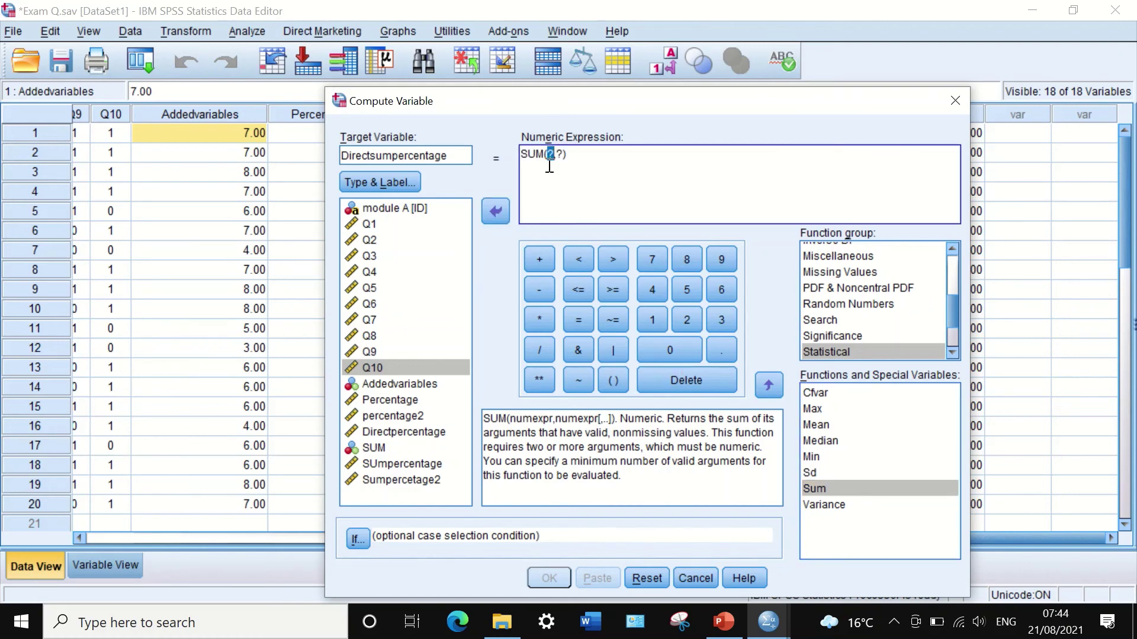
click(362, 225)
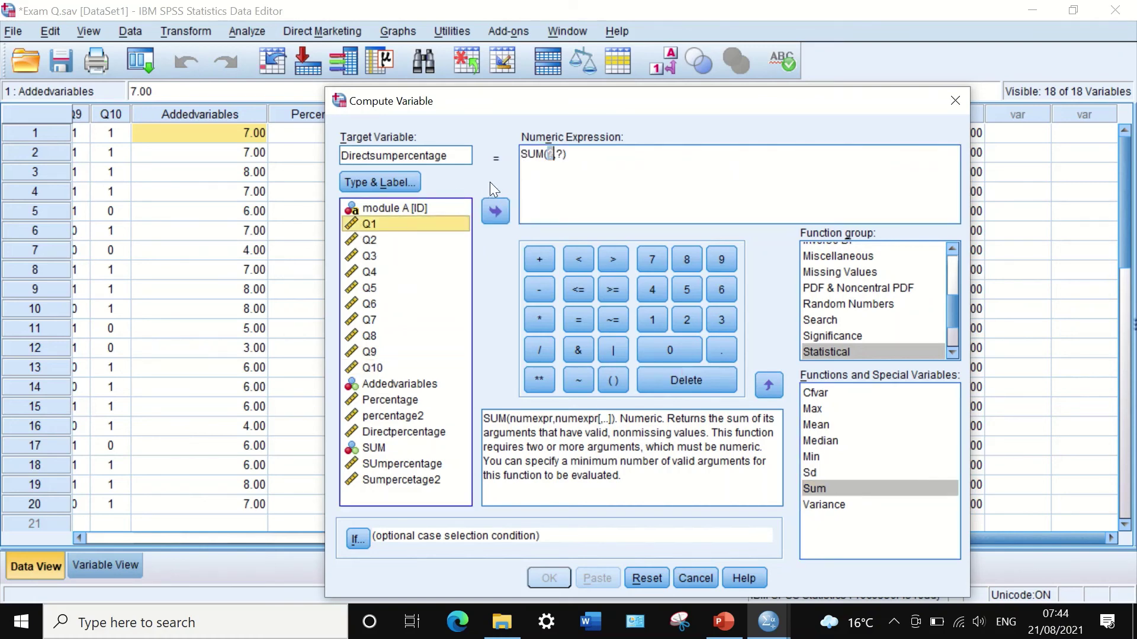
click(495, 212)
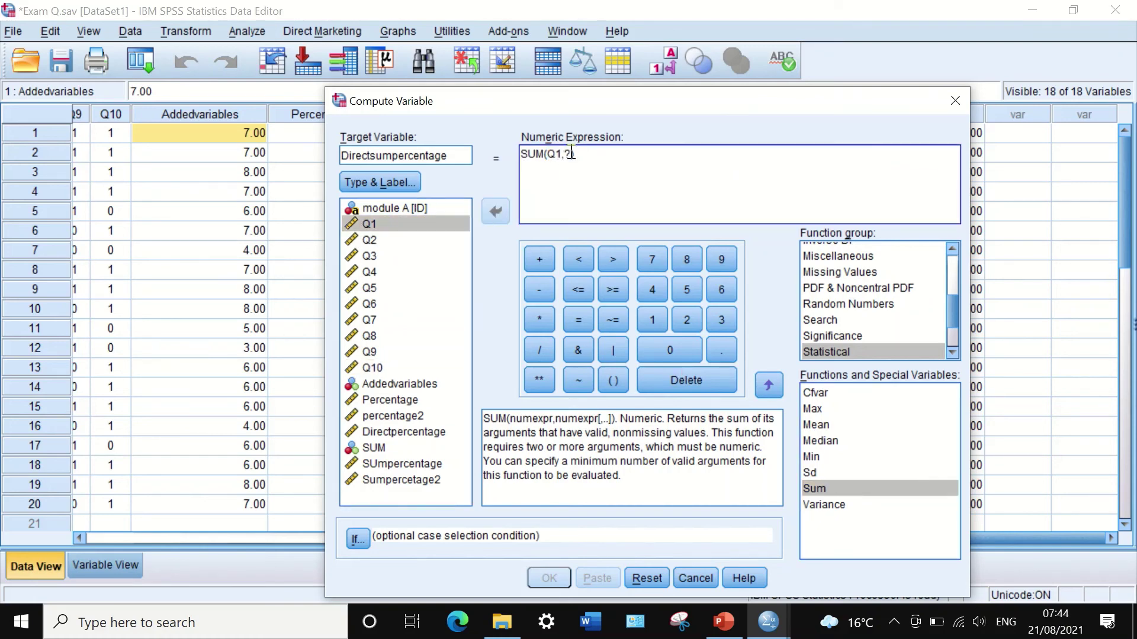
double_click(370, 240)
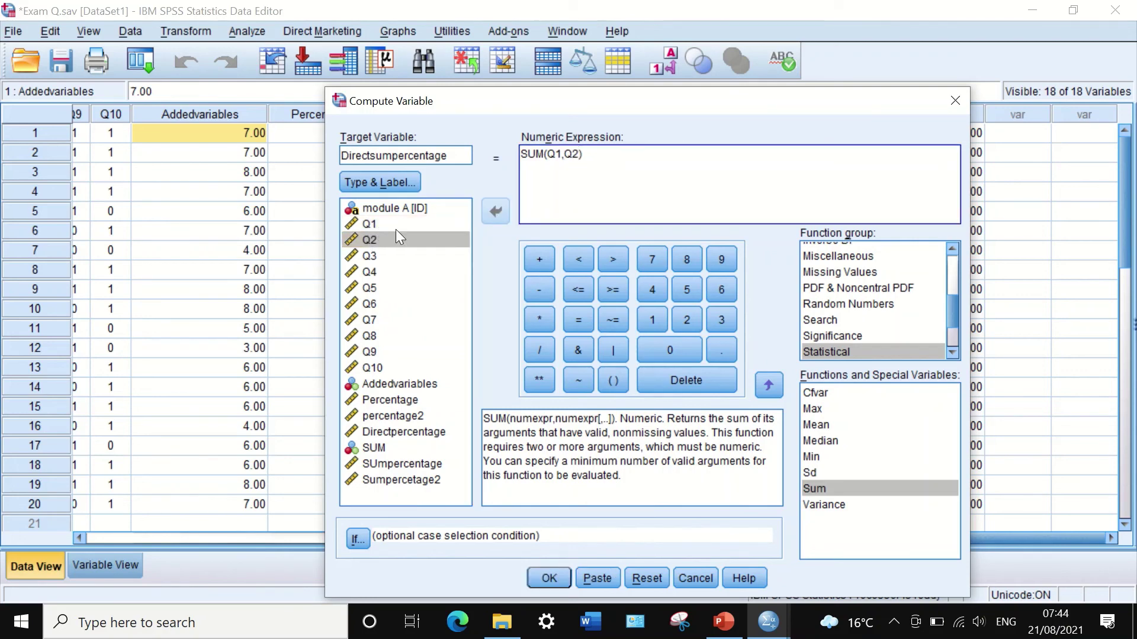
text(,)
click(372, 256)
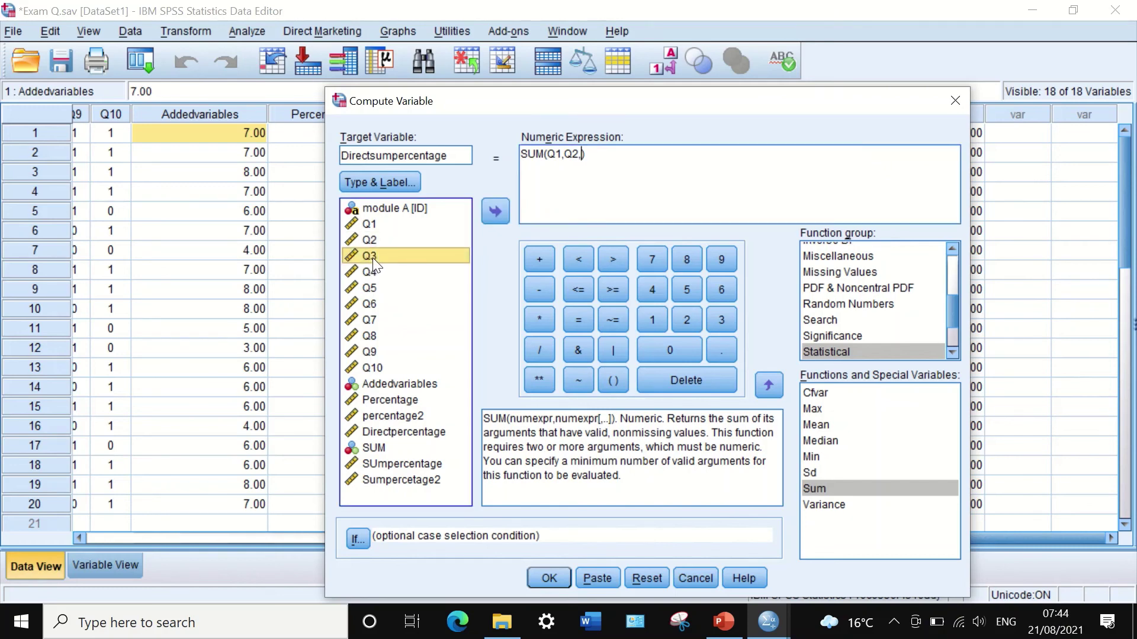
click(496, 212)
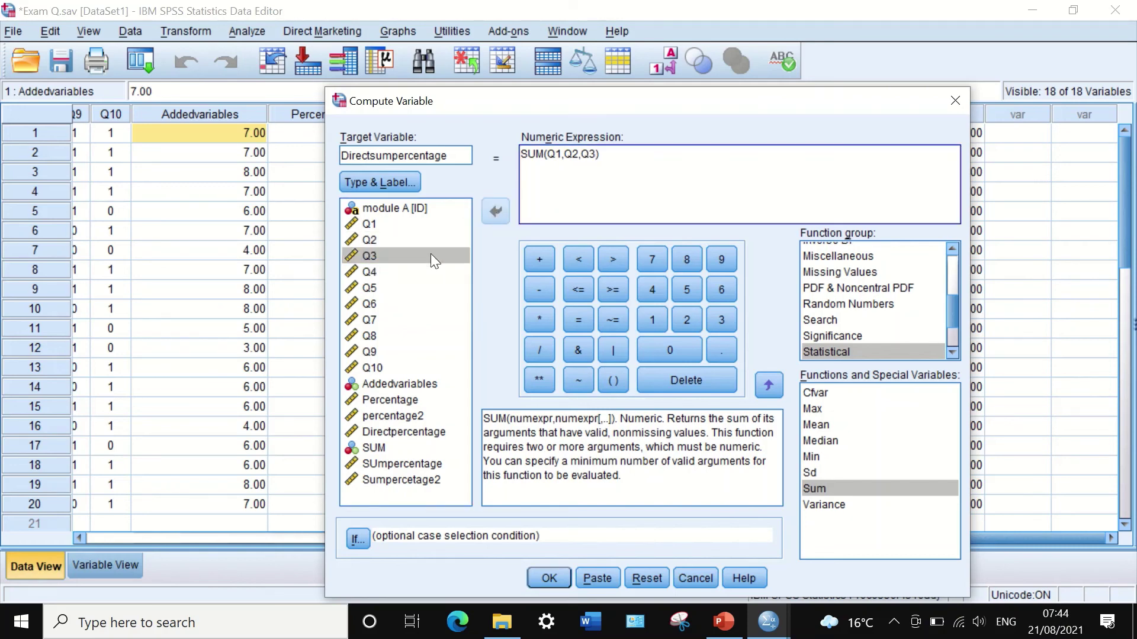
Append Q4, Q5 and Q6 to the SUM function's arguments, separated by commas.
text(,)
double_click(367, 272)
text(,Q4,)
double_click(372, 288)
text(,Q4,Q5,)
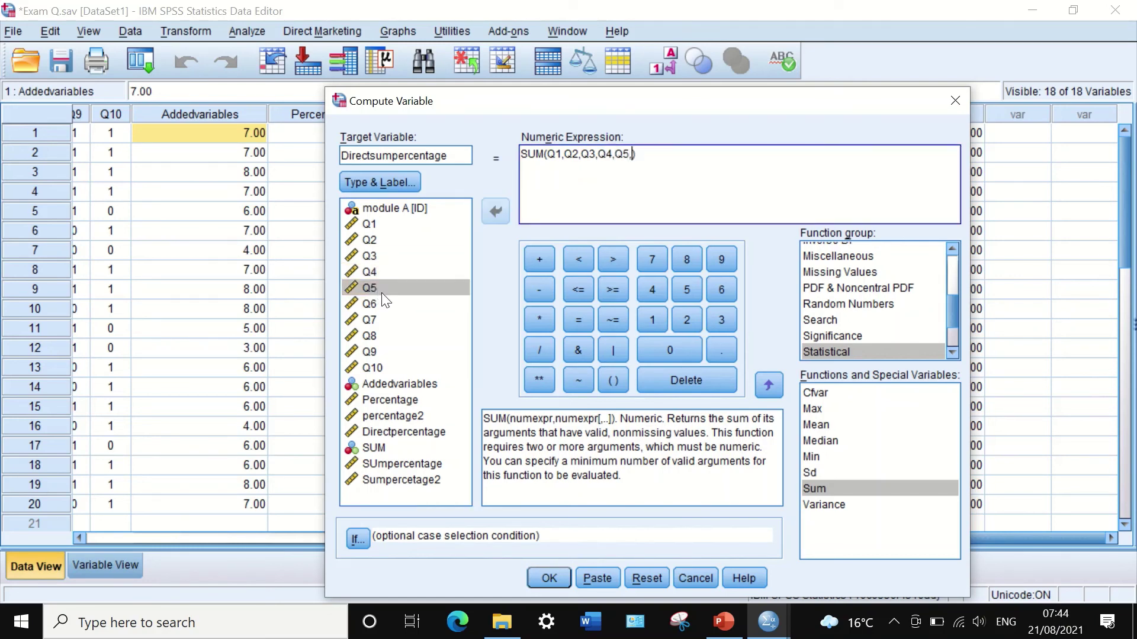
double_click(373, 305)
text(,)
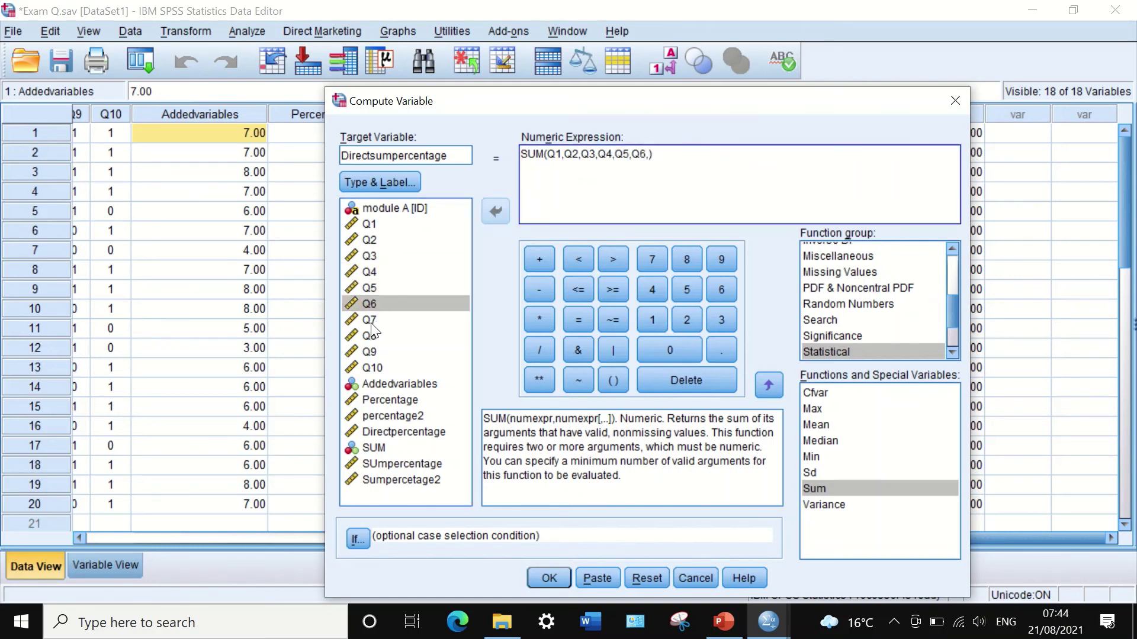
Append Q7 and Q8 to the SUM function's arguments, each followed by a comma.
click(365, 321)
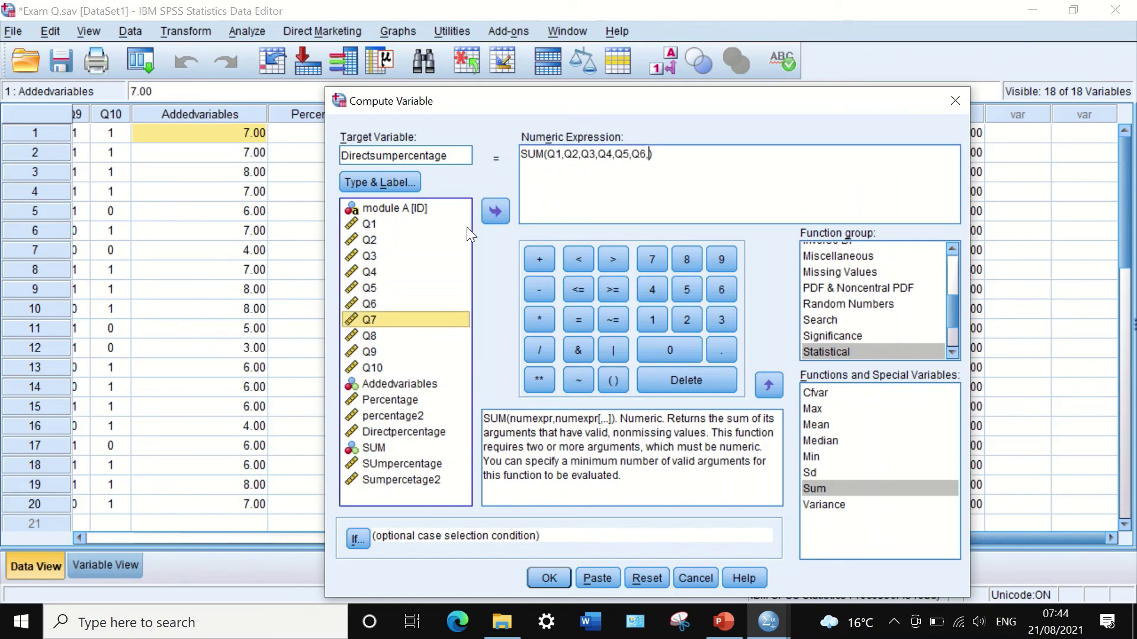
click(495, 212)
text(,)
double_click(370, 336)
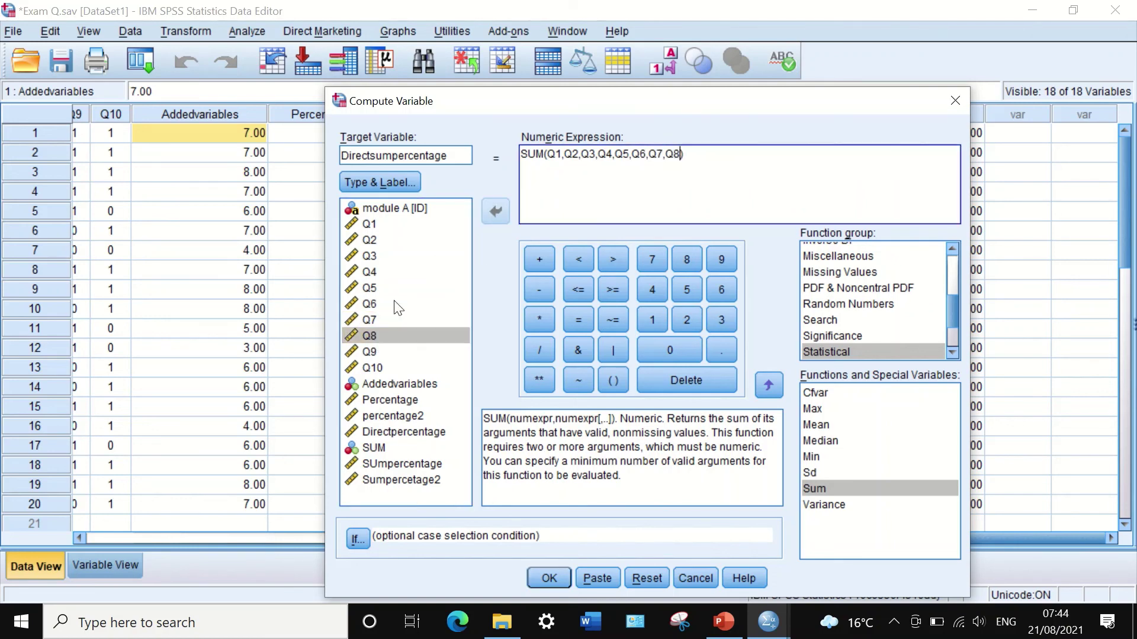
text(,)
Add Q9 and Q10 as the final comma-separated arguments of the SUM function.
click(368, 352)
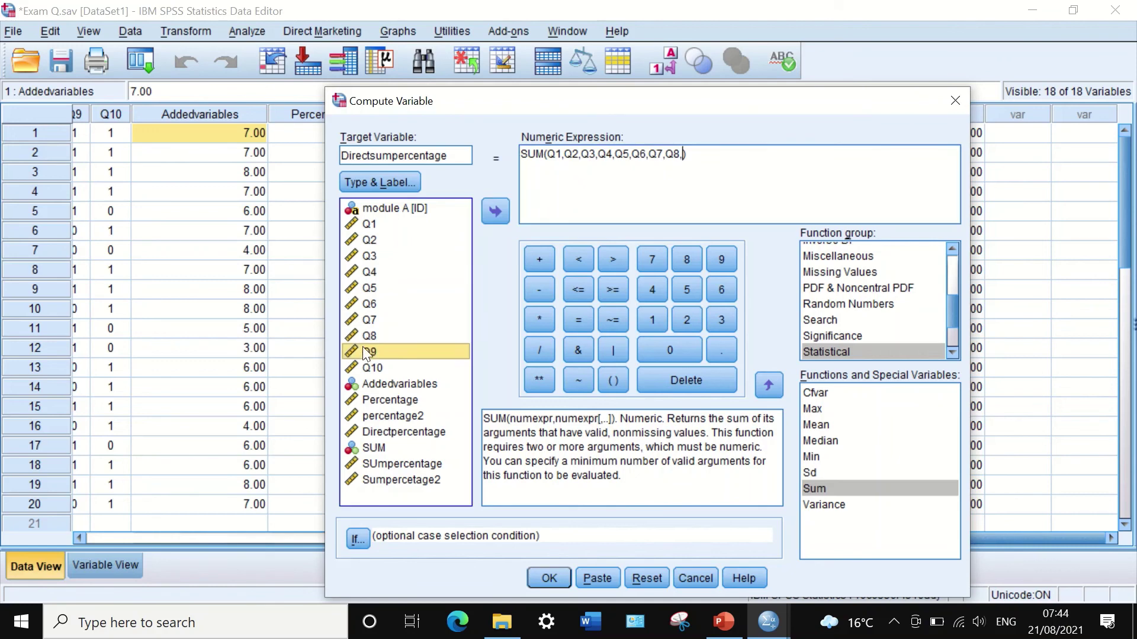
click(489, 213)
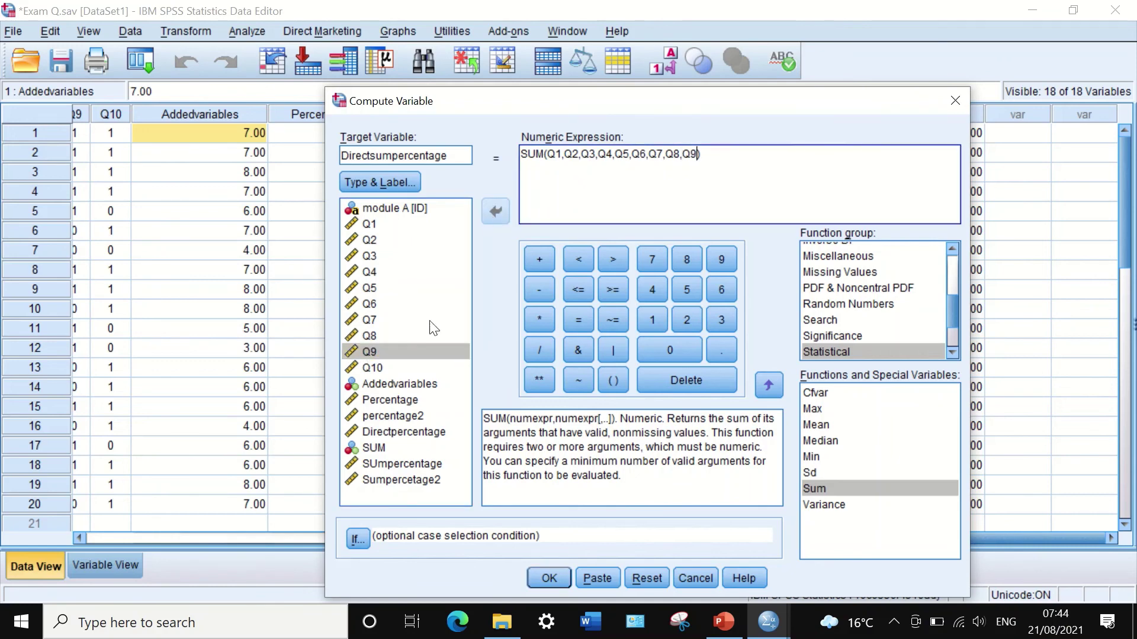
click(391, 368)
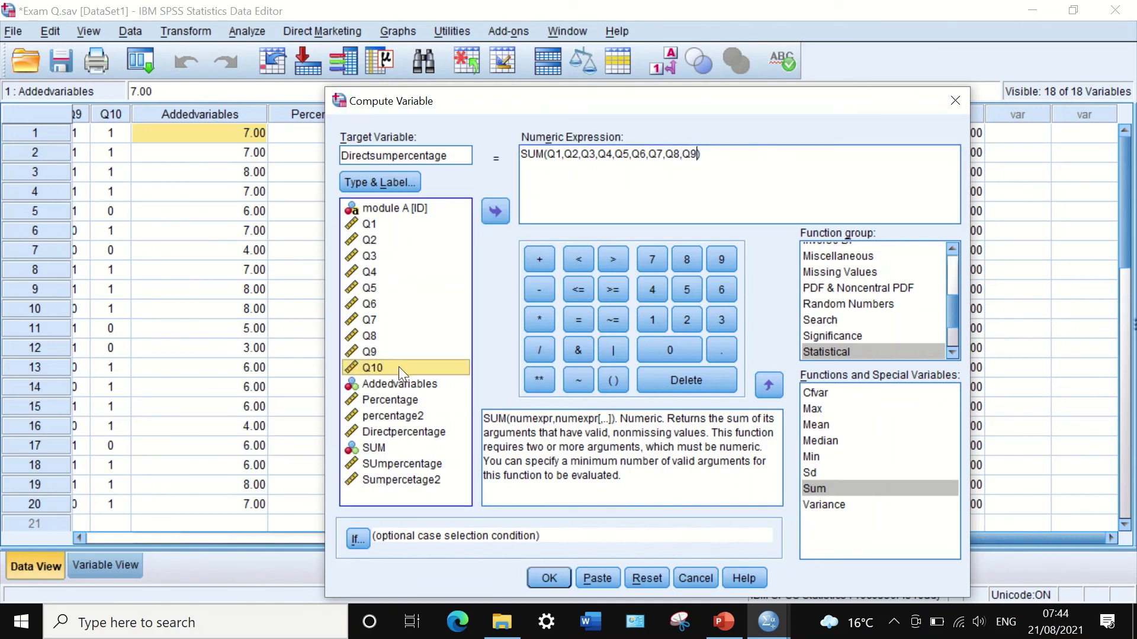
click(696, 154)
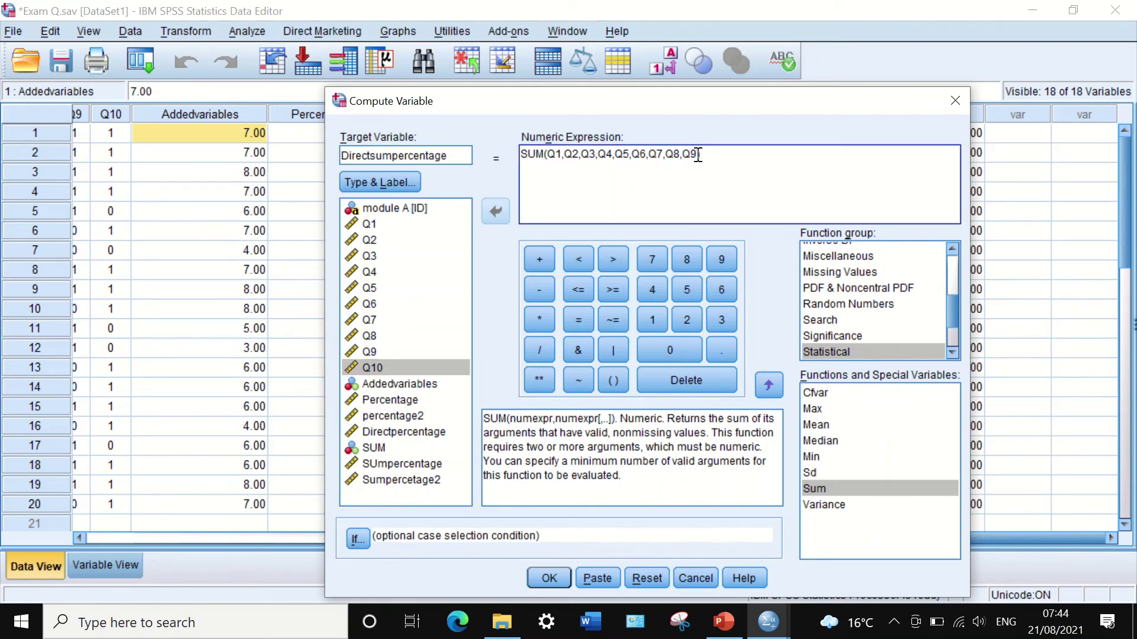
text(,)
click(382, 367)
click(489, 214)
Extend the numeric expression after the SUM function's closing parenthesis with / 10 * 100.
click(731, 156)
click(537, 353)
click(645, 319)
click(669, 354)
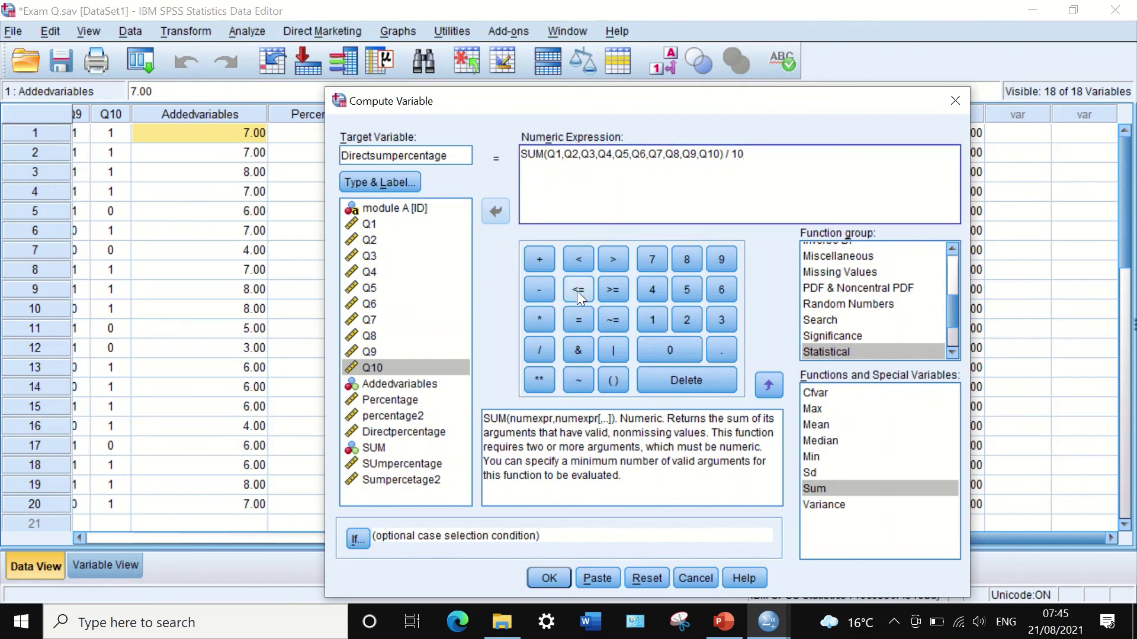
click(537, 321)
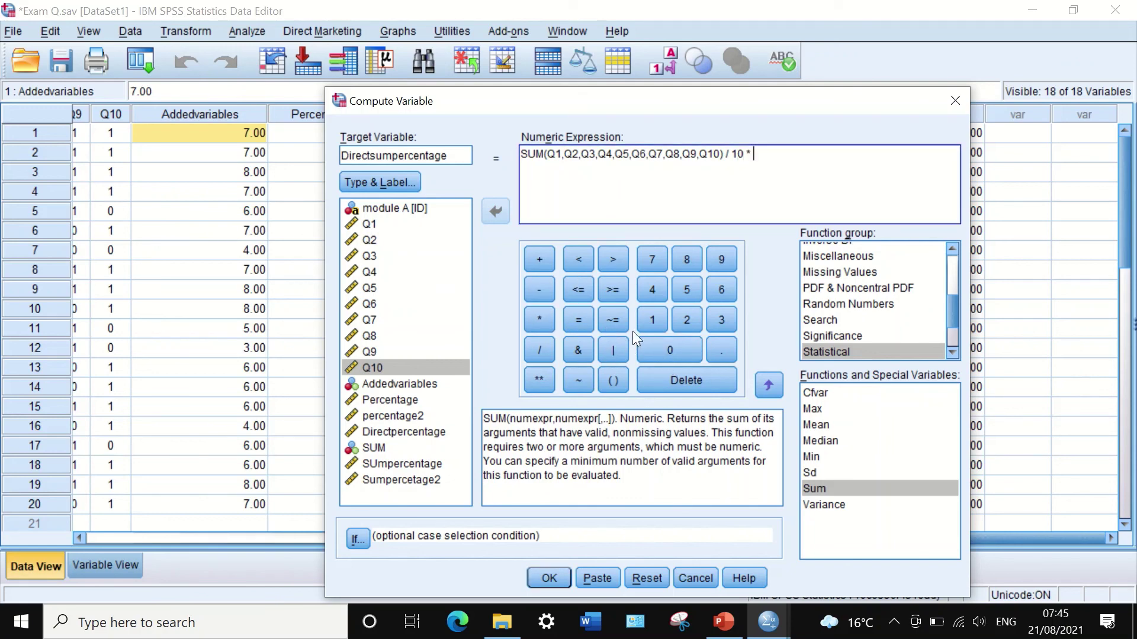
click(643, 315)
click(650, 345)
click(650, 344)
Run the Directsumpercentage computation and return to the data to view the new column.
click(548, 578)
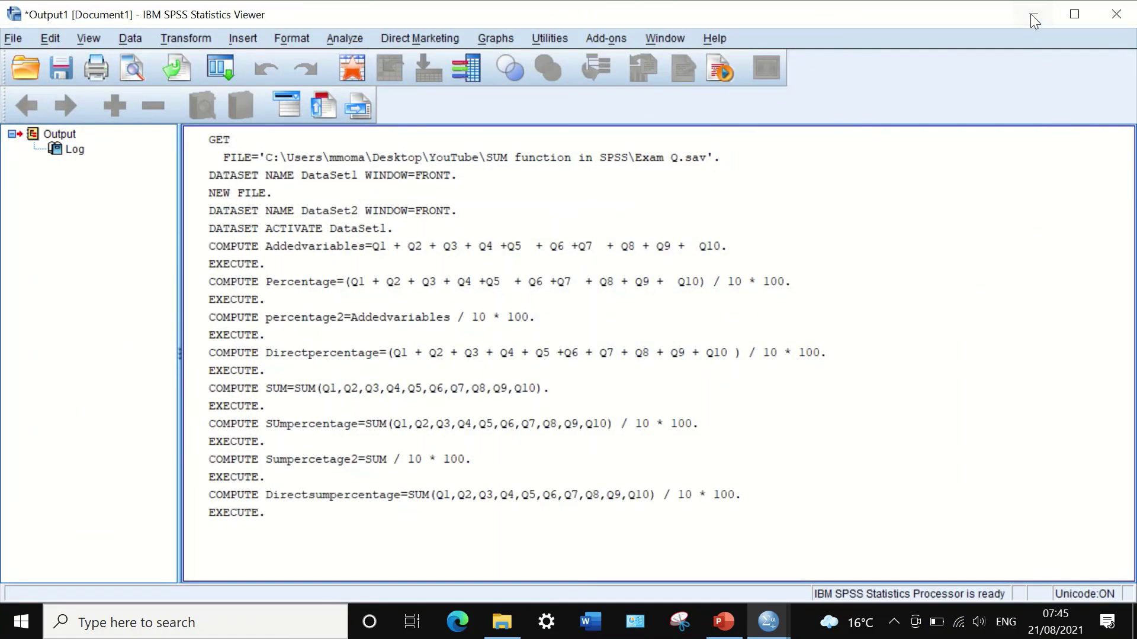
click(1032, 10)
drag(703, 538, 964, 500)
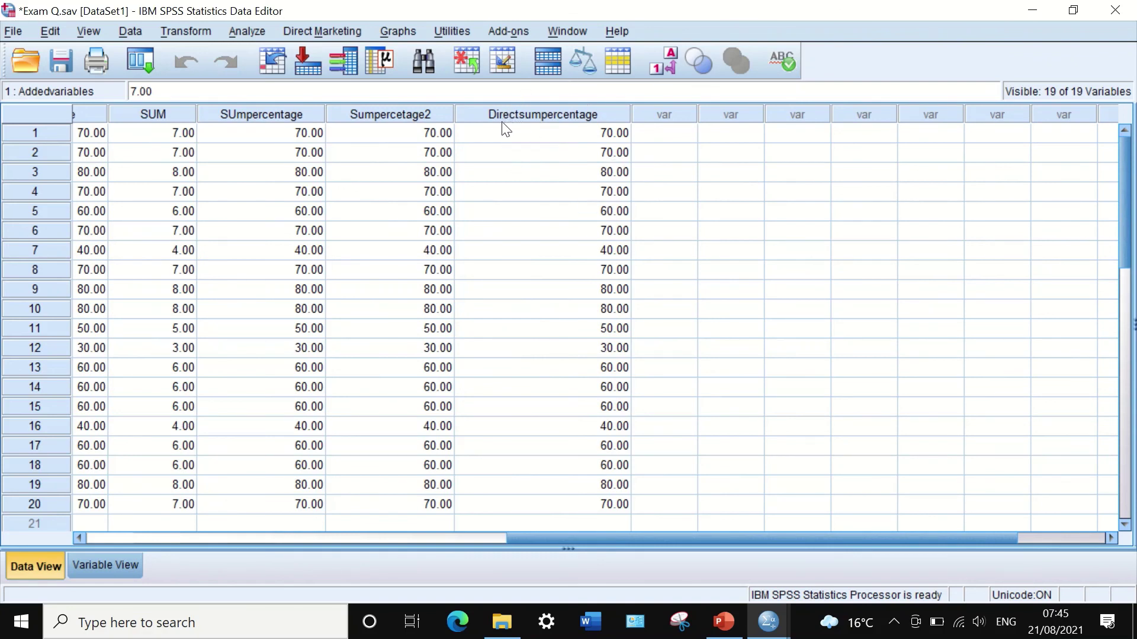
drag(738, 536, 950, 538)
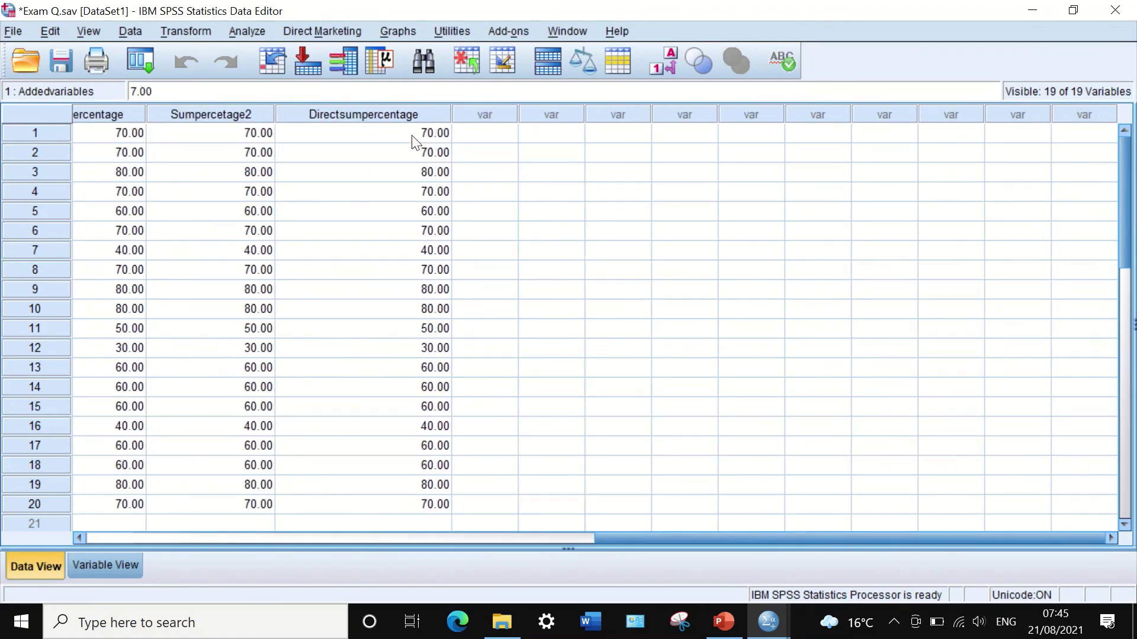
Compare the Q1 to Q10 scores with the computed total and percentage columns, from Addedvariables through Directsumpercentage.
drag(778, 538, 351, 538)
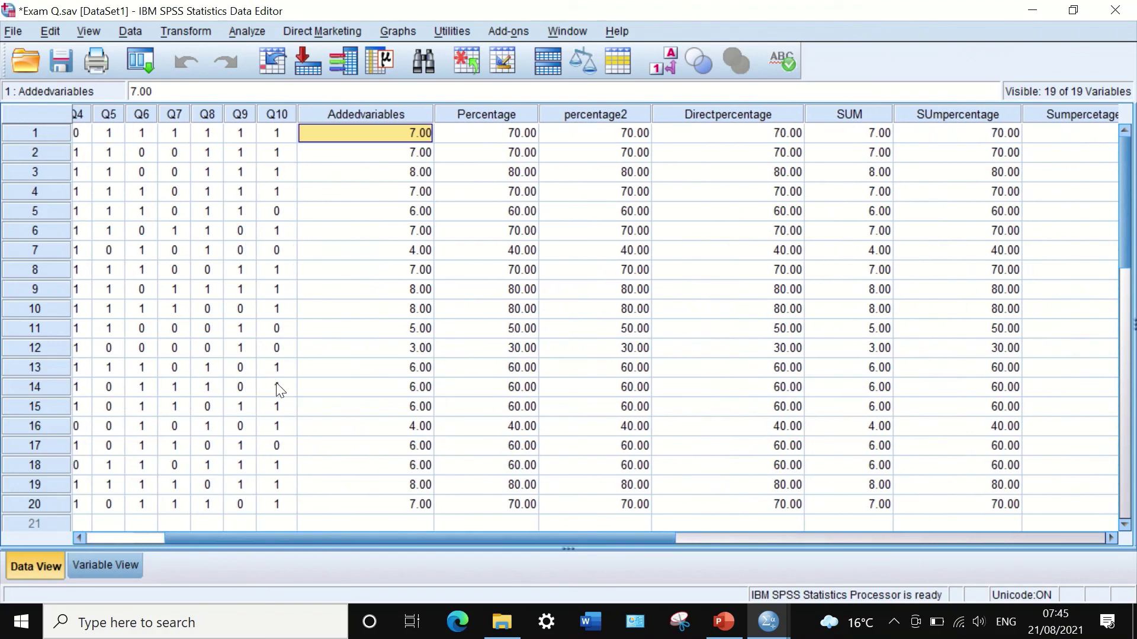
drag(595, 539, 312, 536)
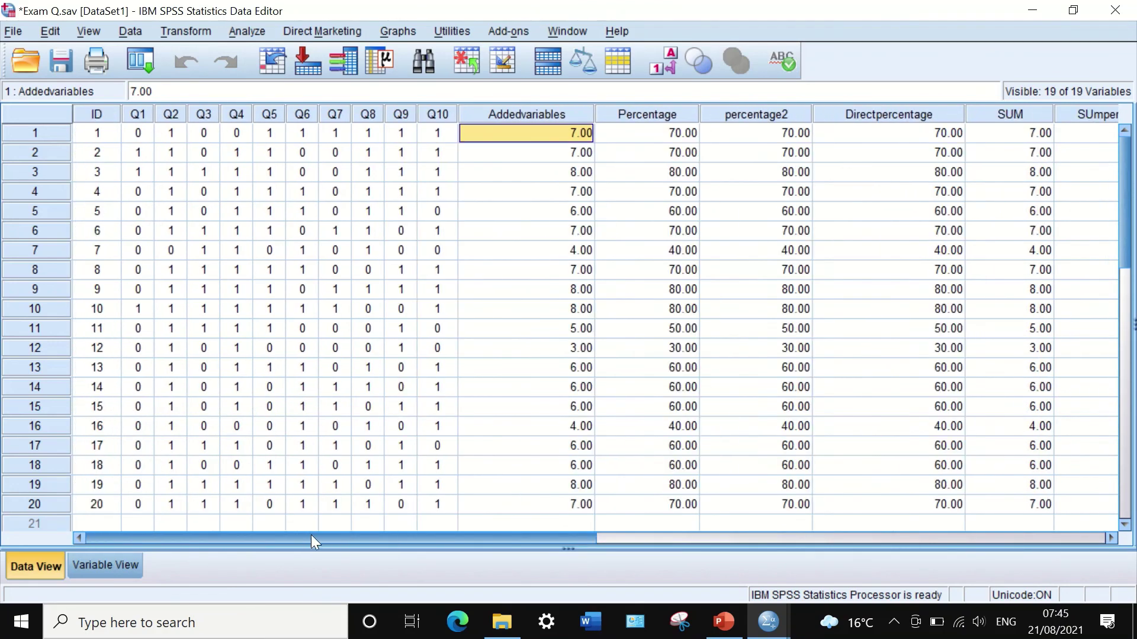
drag(510, 539, 887, 536)
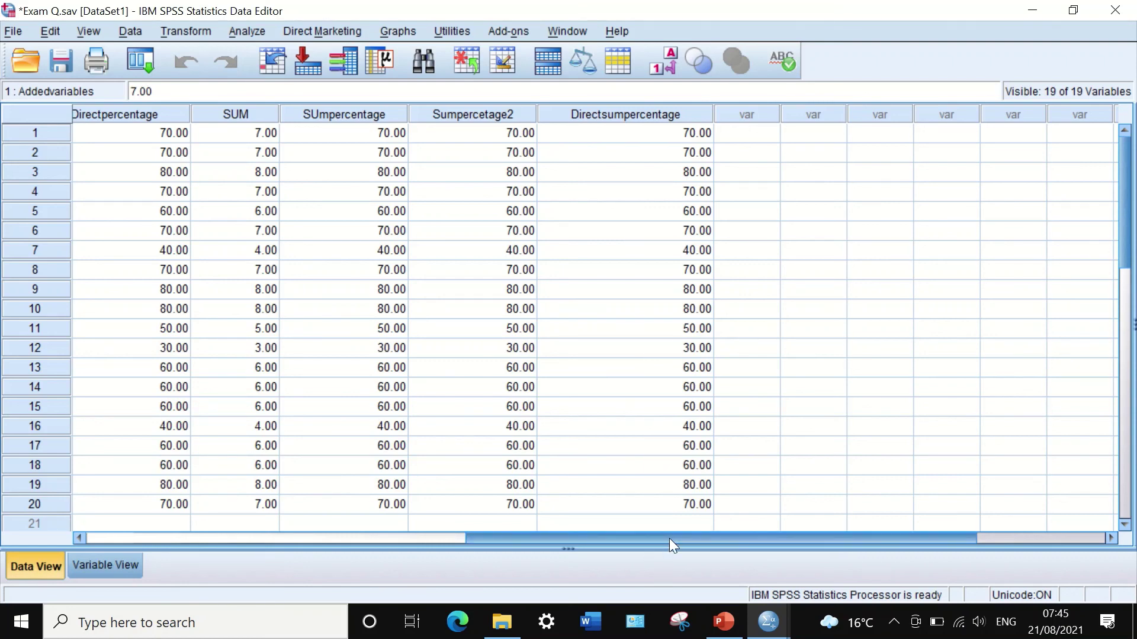
drag(669, 538, 294, 520)
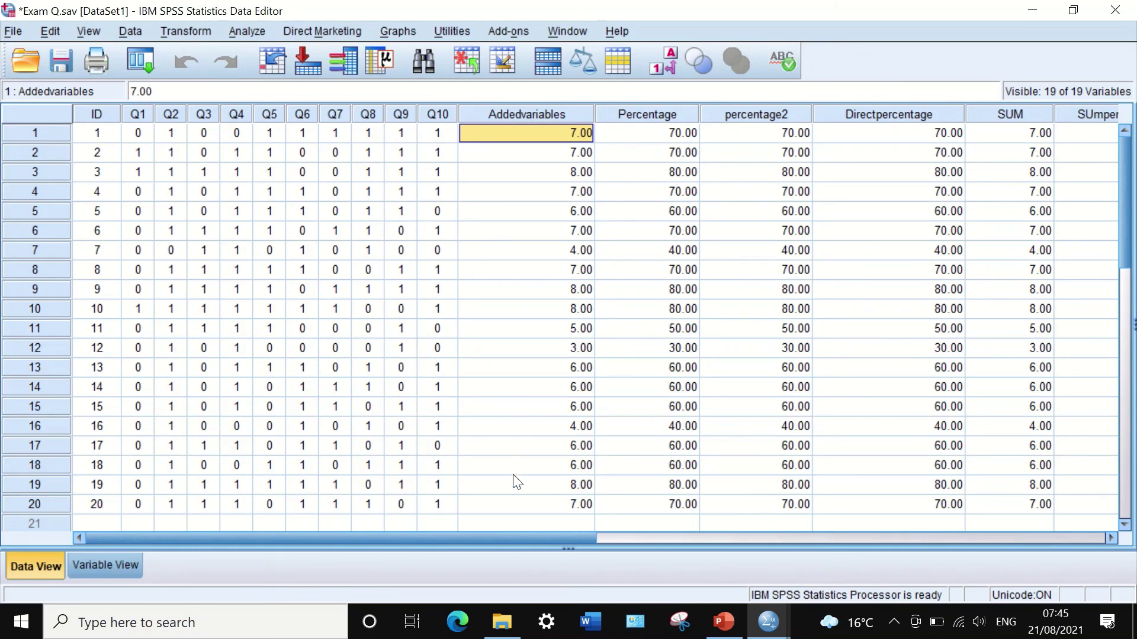
drag(485, 539, 821, 533)
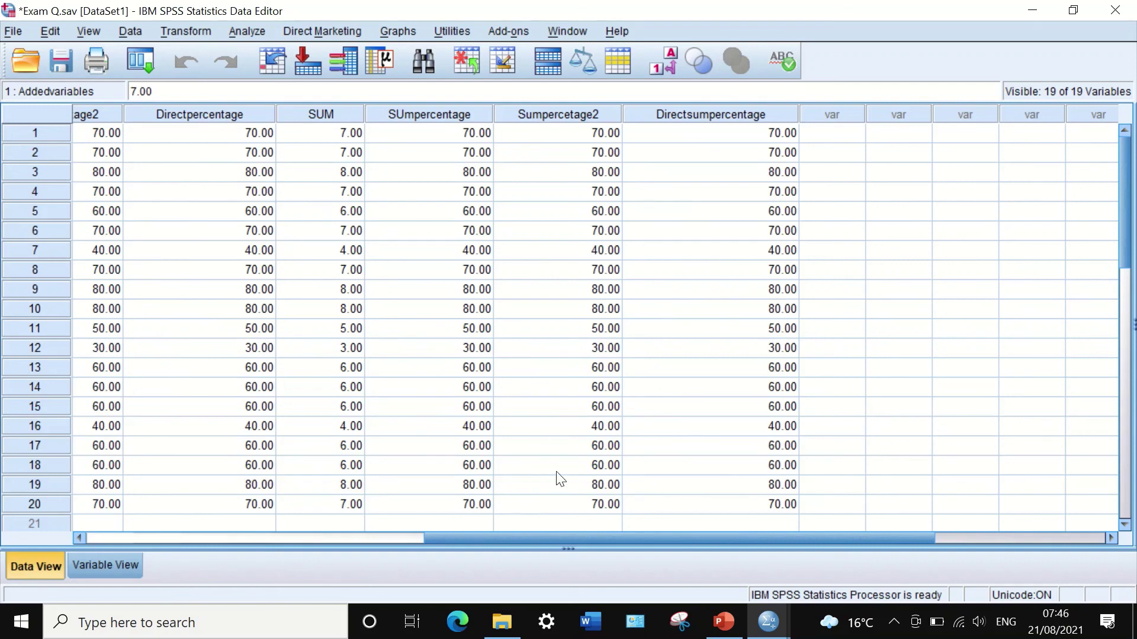
drag(591, 537, 492, 521)
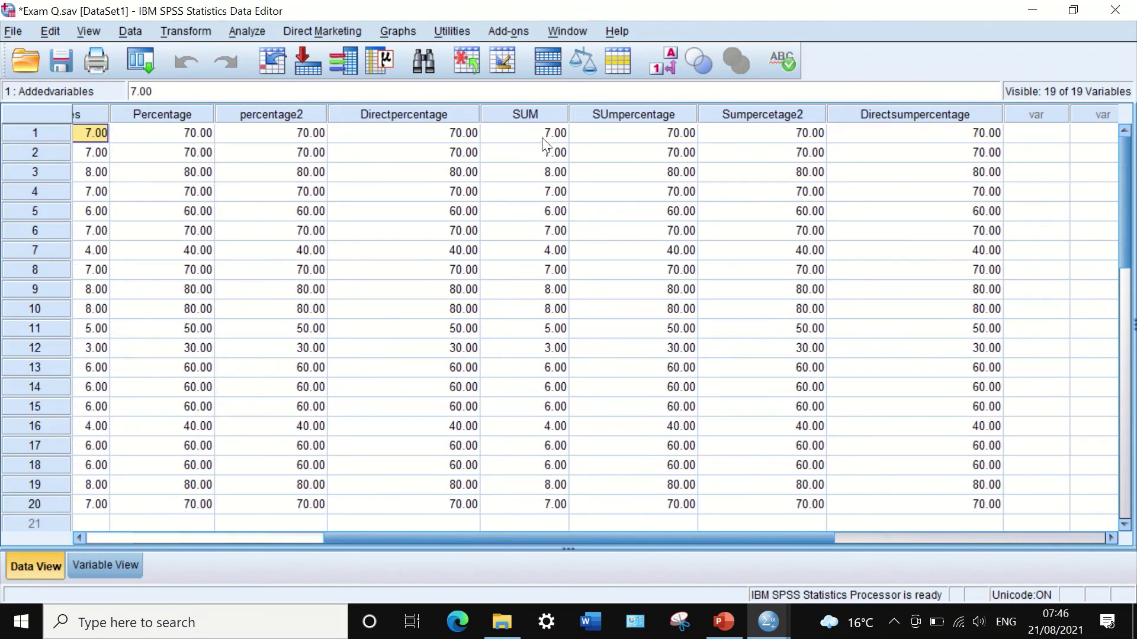